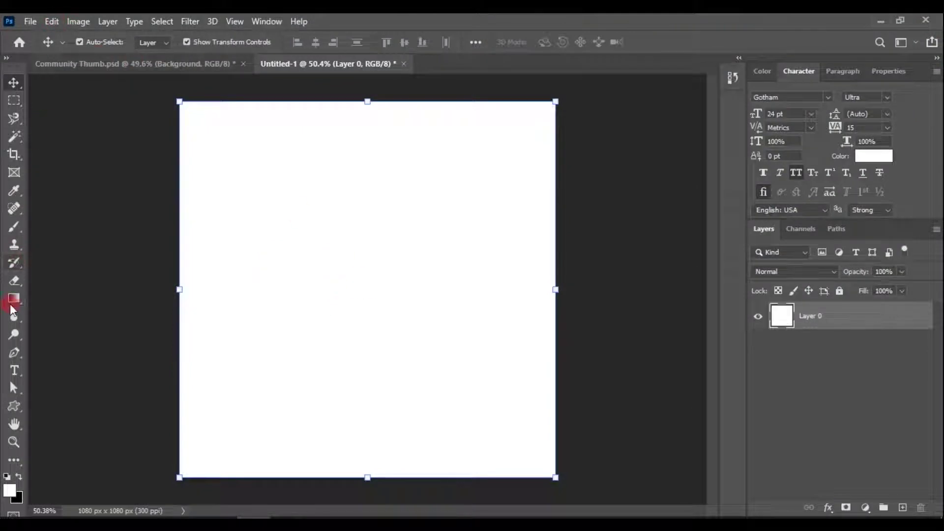
# Step: Set the gradient's left stop to cyan (#00ffff), making a cyan-to-green gradient
pyautogui.click(13, 302)
pyautogui.click(120, 43)
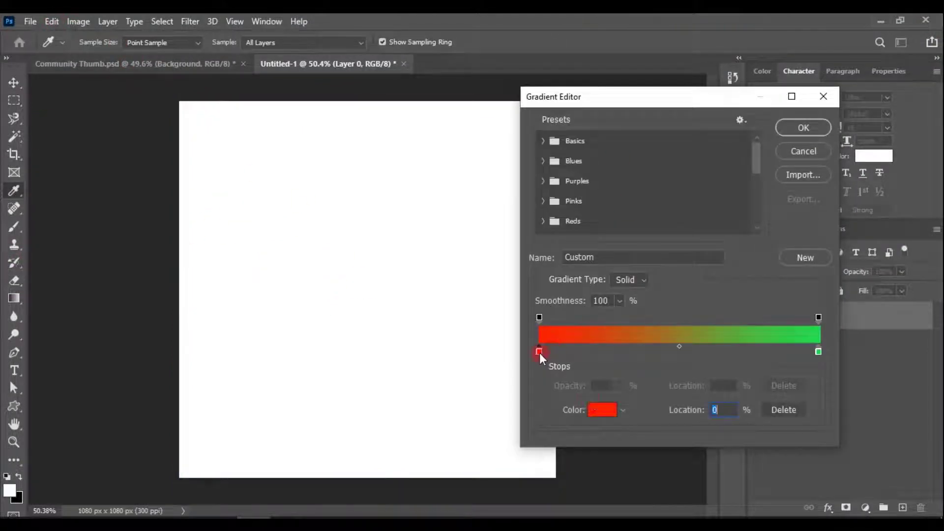
pyautogui.doubleClick(539, 353)
pyautogui.moveTo(750, 199); pyautogui.dragTo(746, 238)
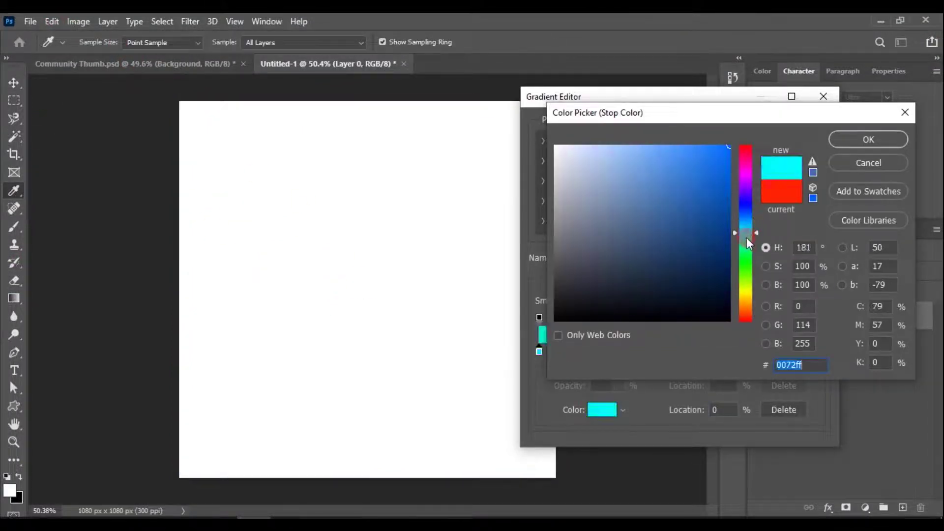
pyautogui.moveTo(827, 350); pyautogui.dragTo(727, 345)
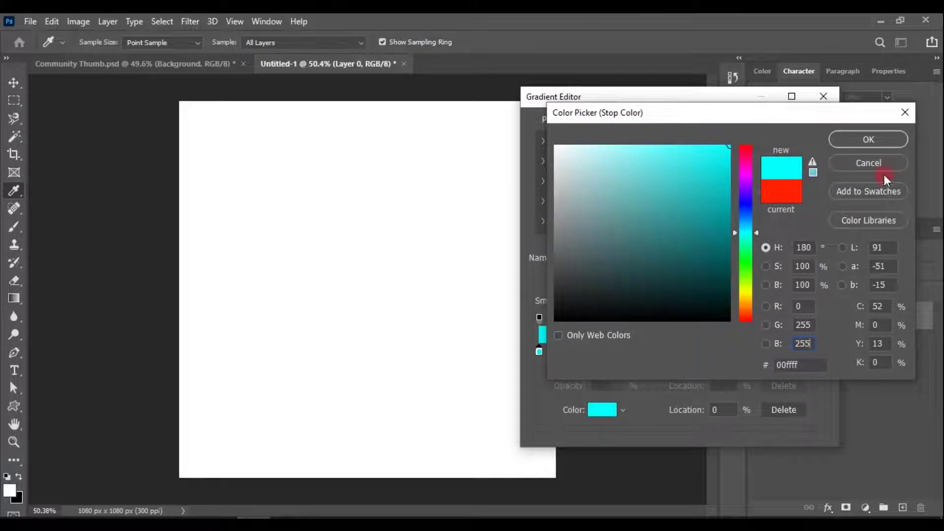
pyautogui.press('Return')
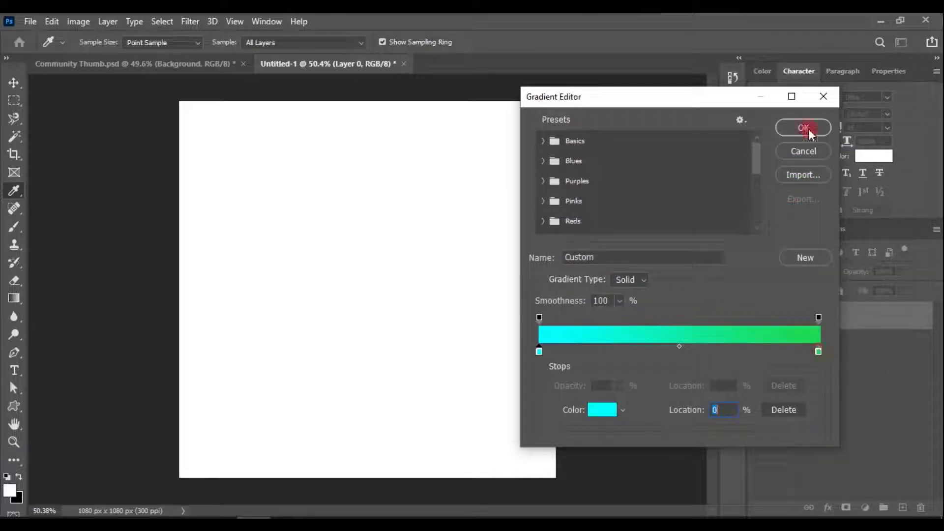
pyautogui.click(806, 129)
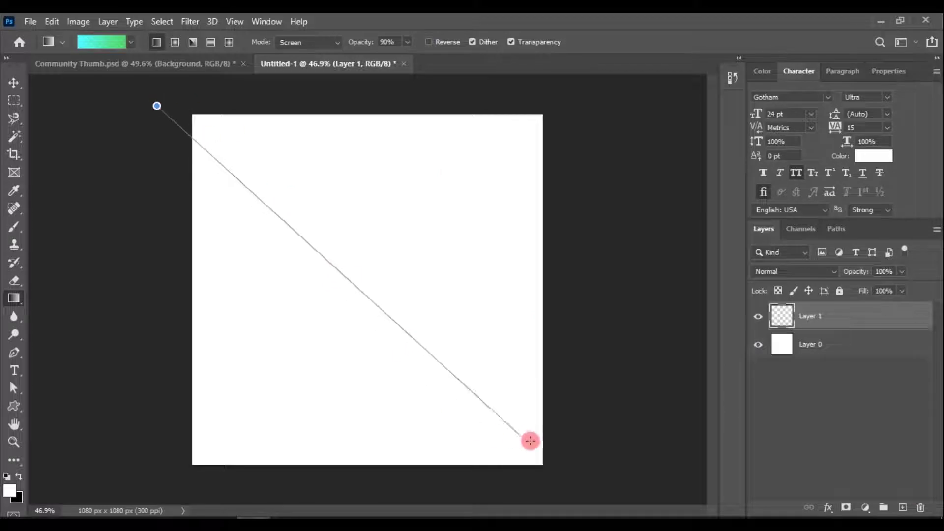
# Step: Fill Layer 1 with a diagonal cyan-to-green gradient, redrawing until the angle looks right
pyautogui.moveTo(530, 440); pyautogui.dragTo(530, 441)
pyautogui.scroll(-1, 392, 248)
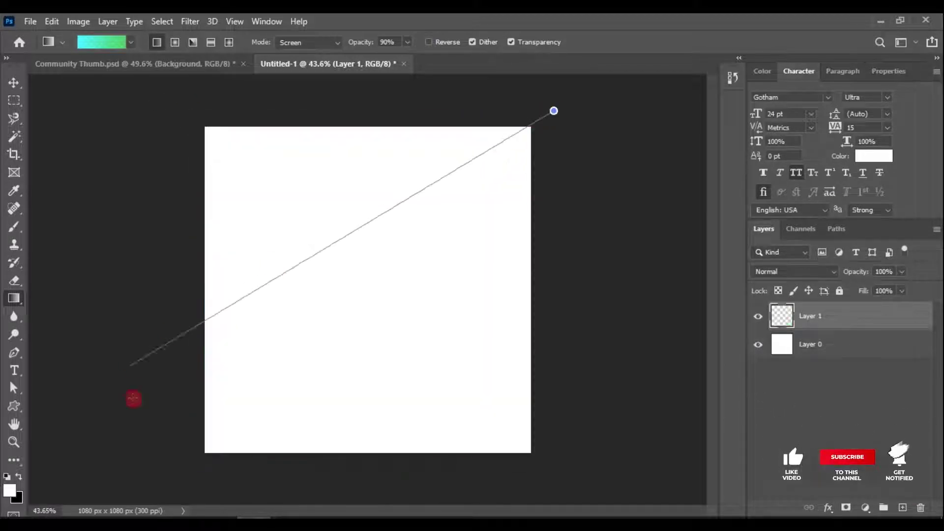
pyautogui.moveTo(552, 109); pyautogui.dragTo(179, 462)
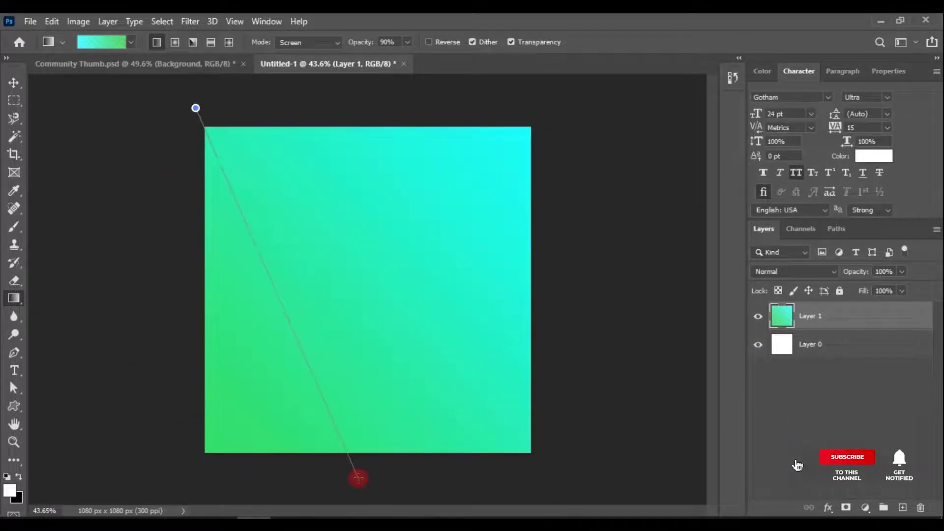
pyautogui.moveTo(359, 478); pyautogui.dragTo(359, 478)
pyautogui.hotkey('ctrl', 'z')
pyautogui.hotkey('ctrl', 'z')
pyautogui.moveTo(198, 107); pyautogui.dragTo(547, 486)
# Step: Copy the Fortran logo image from the Google Images results in Chrome
pyautogui.scroll(1, 439, 226)
pyautogui.scroll(-2, 439, 226)
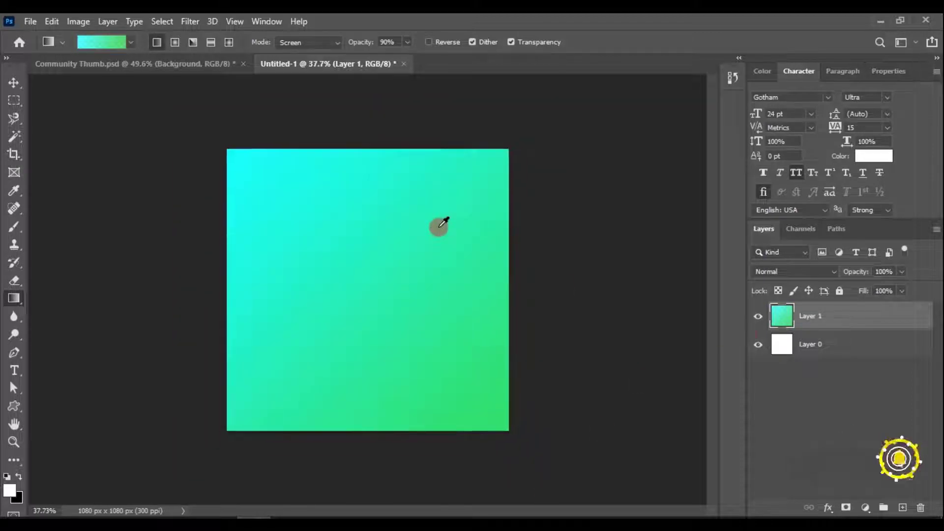
pyautogui.scroll(1, 439, 226)
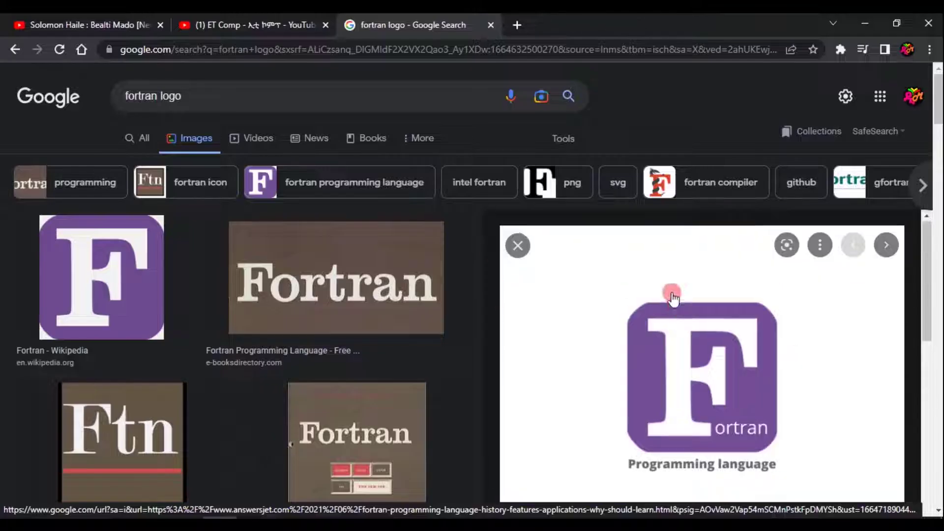
pyautogui.rightClick(670, 295)
pyautogui.click(741, 219)
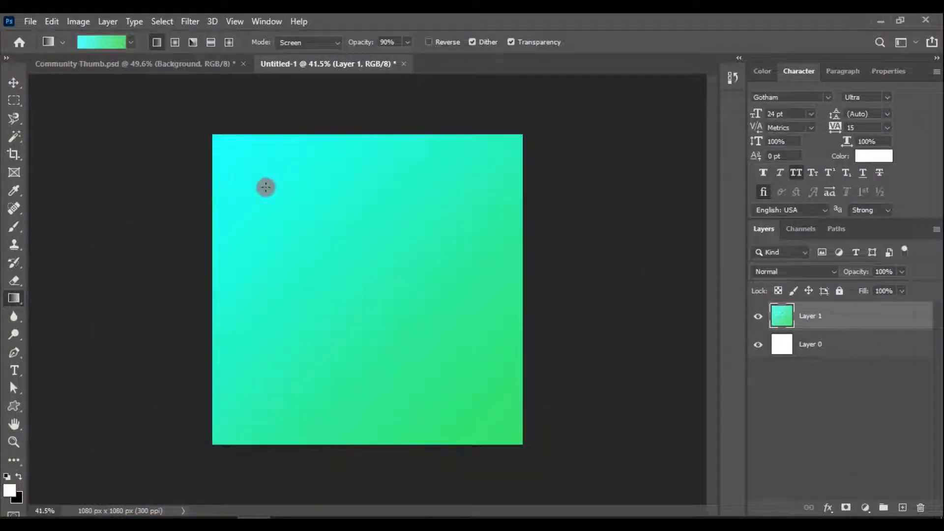
# Step: Paste the Fortran logo as Layer 2 and convert it to a smart object
pyautogui.hotkey('ctrl', 'v')
pyautogui.press('v')
pyautogui.moveTo(440, 199); pyautogui.dragTo(404, 181)
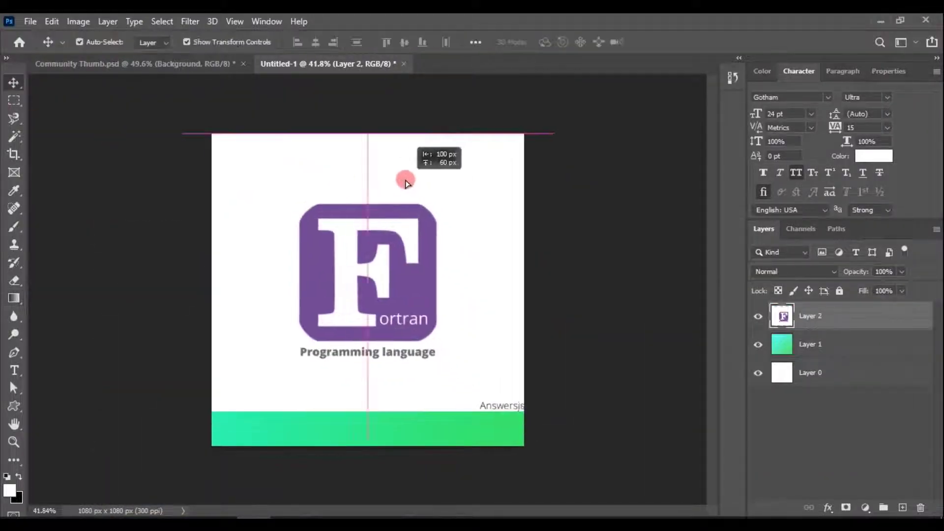
pyautogui.rightClick(878, 320)
pyautogui.click(450, 264)
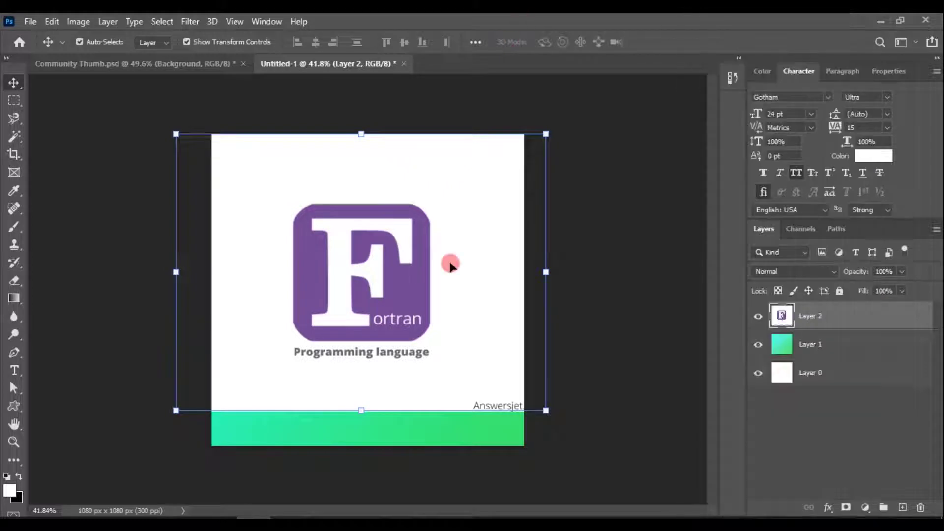
pyautogui.rightClick(836, 316)
pyautogui.click(728, 184)
# Step: Scale the logo to 66.58%, centre it on the canvas, and add a layer mask
pyautogui.moveTo(548, 408); pyautogui.dragTo(480, 359)
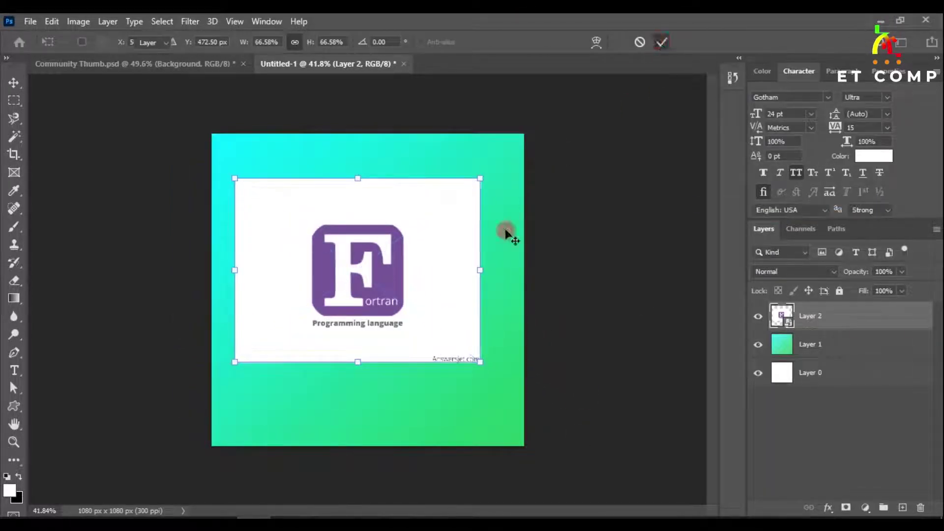
pyautogui.press('Return')
pyautogui.scroll(3, 444, 291)
pyautogui.scroll(-2, 443, 291)
pyautogui.rightClick(855, 315)
pyautogui.click(407, 217)
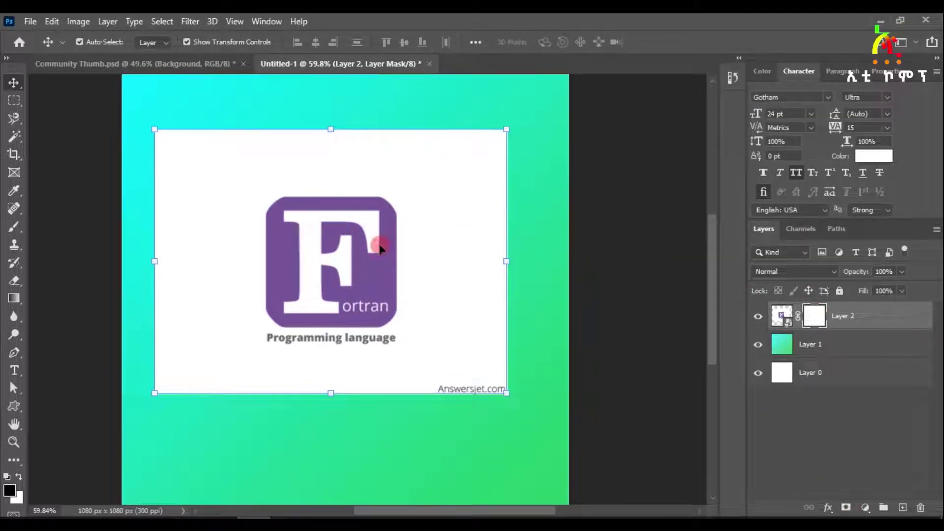
# Step: Select the logo's white background plus the caption text and lower band
pyautogui.click(15, 137)
pyautogui.click(438, 180)
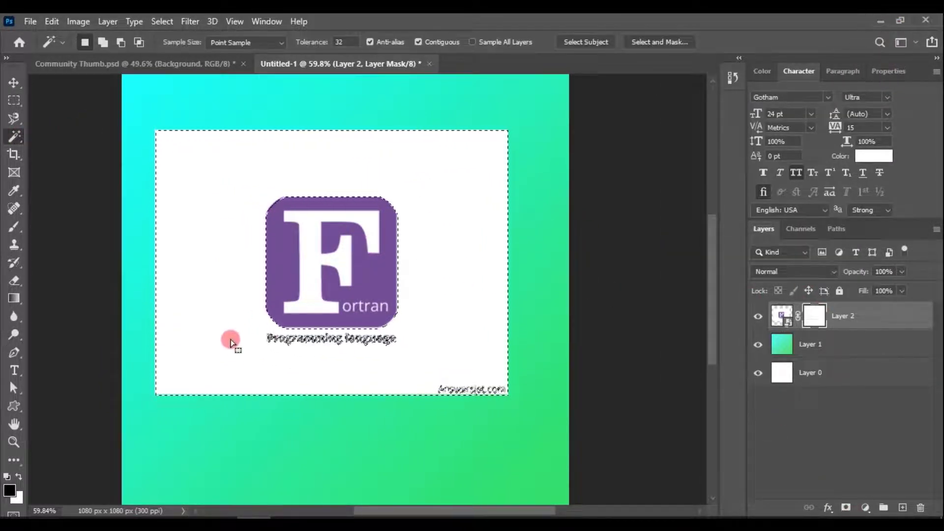
pyautogui.click(13, 100)
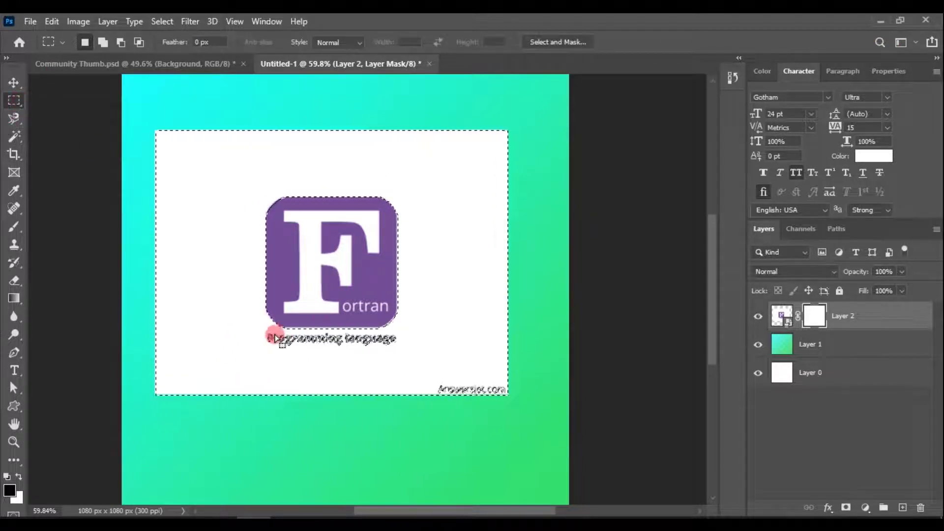
pyautogui.moveTo(281, 340)
pyautogui.mouseDown()
pyautogui.moveTo(398, 350)
pyautogui.moveTo(534, 425)
pyautogui.moveTo(463, 93)
pyautogui.moveTo(122, 151)
pyautogui.moveTo(212, 470)
pyautogui.mouseUp()
pyautogui.moveTo(169, 385); pyautogui.dragTo(540, 466)
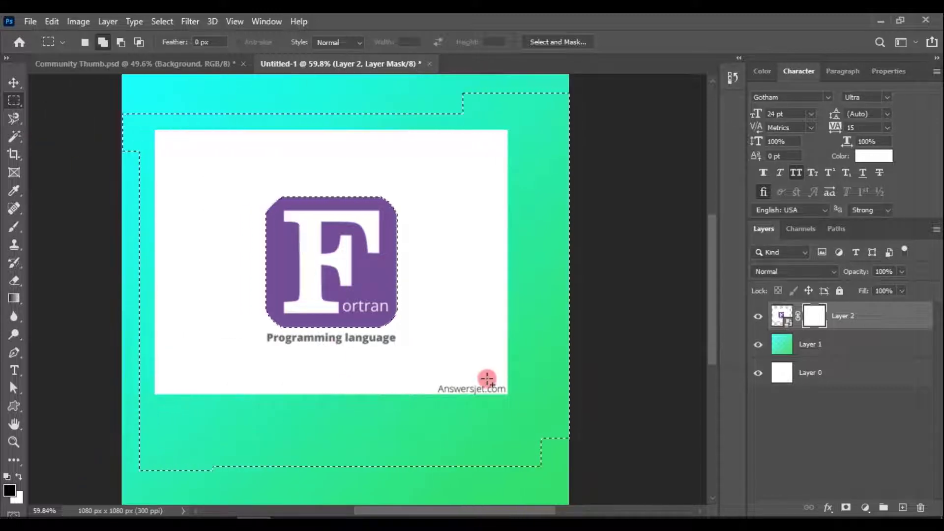
# Step: Mask the selected areas black and convert Layer 2 to a smart object
pyautogui.hotkey('alt', 'BackSpace')
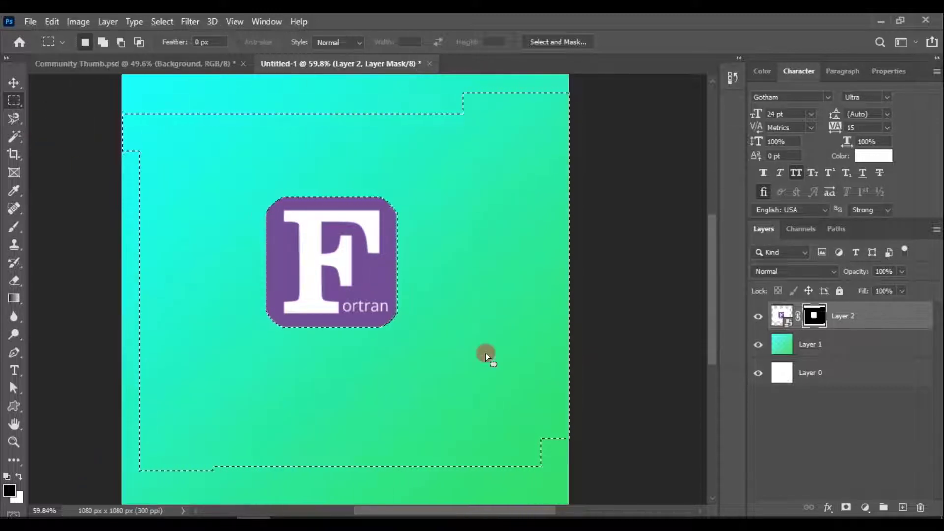
pyautogui.hotkey('ctrl', 'd')
pyautogui.press('v')
pyautogui.rightClick(865, 316)
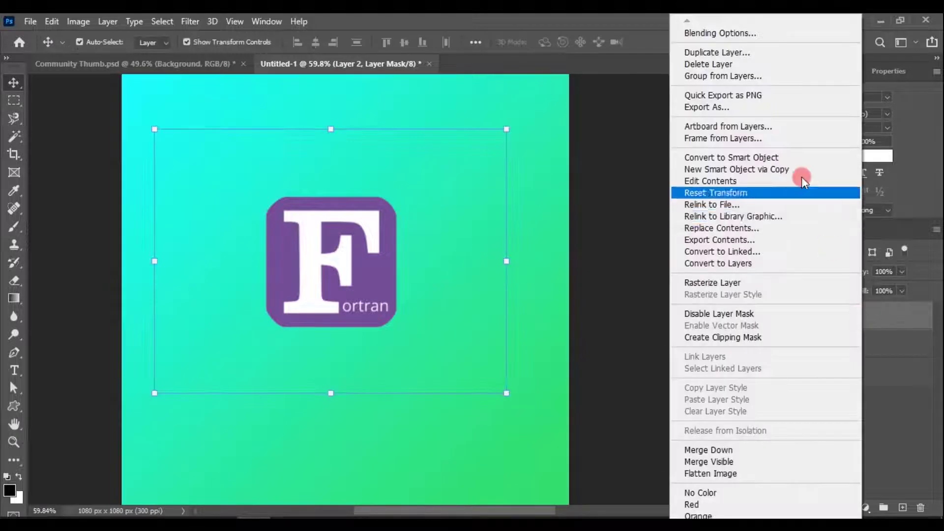
pyautogui.click(802, 189)
# Step: Move the Fortran icon into the top-left corner of the canvas
pyautogui.moveTo(354, 241)
pyautogui.mouseDown()
pyautogui.moveTo(302, 175)
pyautogui.moveTo(261, 196)
pyautogui.moveTo(287, 201)
pyautogui.mouseUp()
pyautogui.scroll(-2, 358, 217)
pyautogui.scroll(2, 358, 217)
pyautogui.scroll(2, 354, 236)
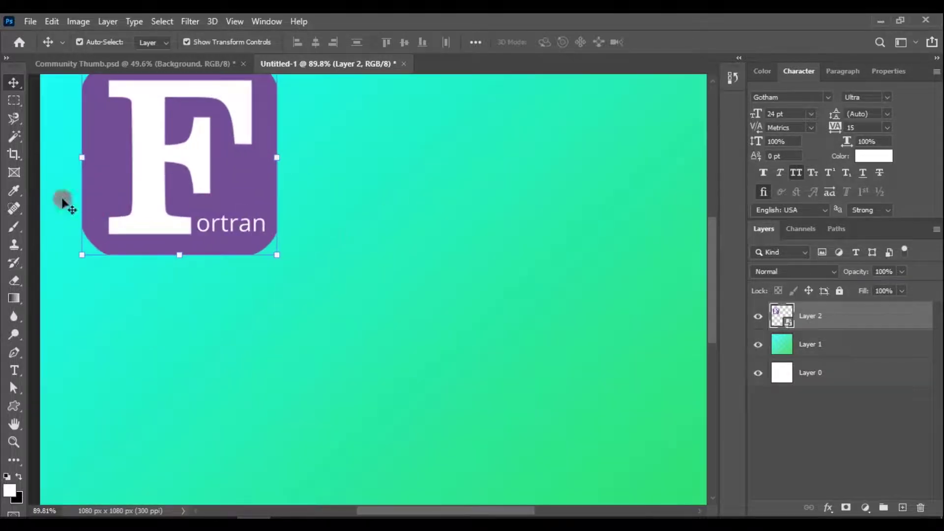
pyautogui.press('m')
pyautogui.scroll(1, 195, 211)
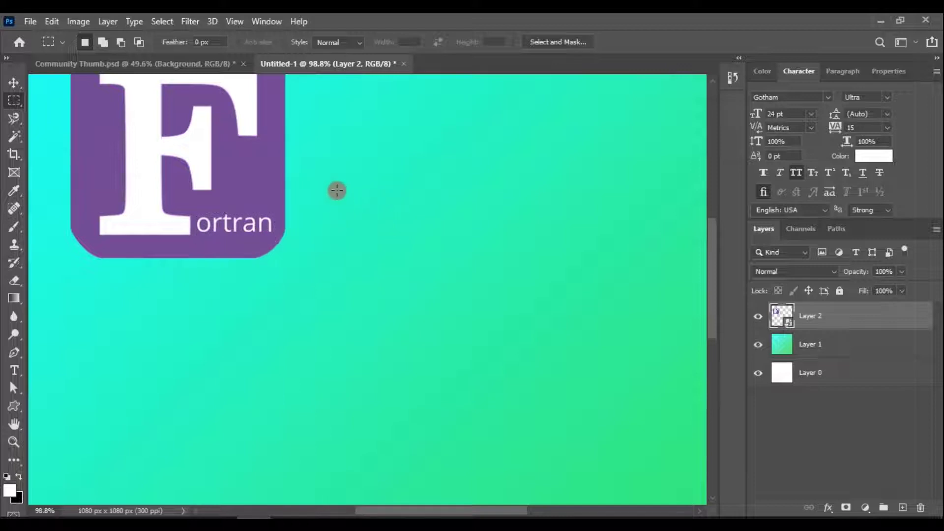
pyautogui.scroll(-2, 337, 191)
pyautogui.scroll(-1, 323, 211)
pyautogui.press('v')
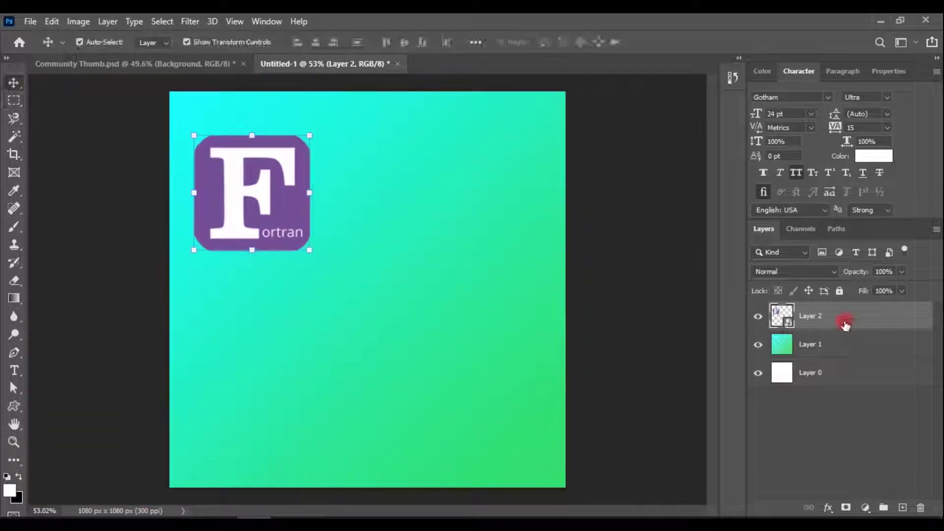
# Step: Boost the icon's saturation with a Hue/Saturation adjustment
pyautogui.hotkey('ctrl', 'u')
pyautogui.moveTo(444, 80)
pyautogui.mouseDown()
pyautogui.moveTo(497, 82)
pyautogui.moveTo(474, 81)
pyautogui.mouseUp()
pyautogui.moveTo(467, 212); pyautogui.dragTo(485, 217)
pyautogui.click(623, 105)
# Step: Add an empty layer below the logo and load the icon's outline expanded by 5 px
pyautogui.click(902, 507)
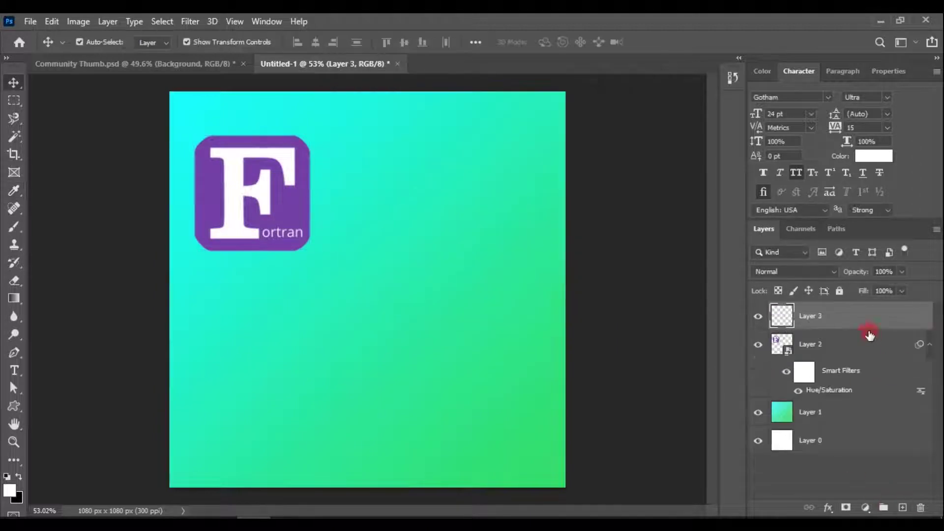
pyautogui.moveTo(870, 334); pyautogui.dragTo(857, 322)
pyautogui.click(783, 326)
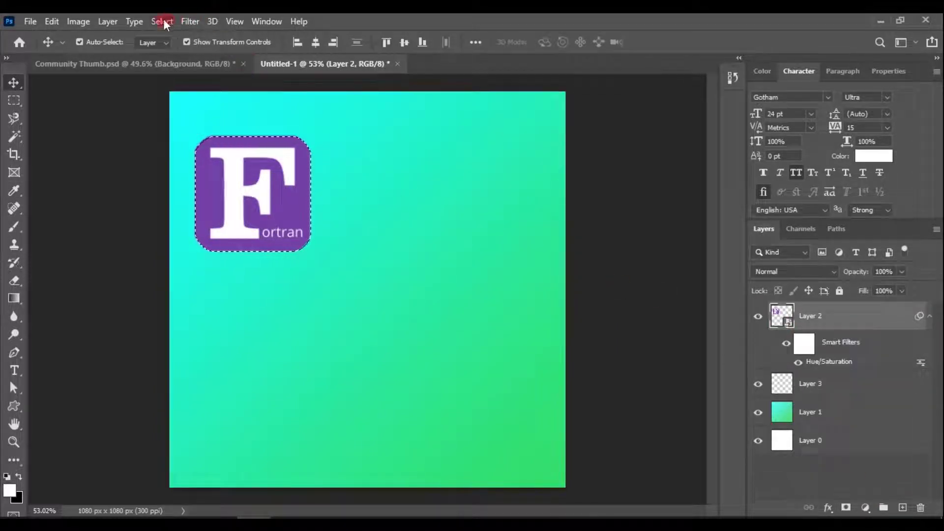
pyautogui.click(162, 22)
pyautogui.click(347, 257)
pyautogui.click(540, 167)
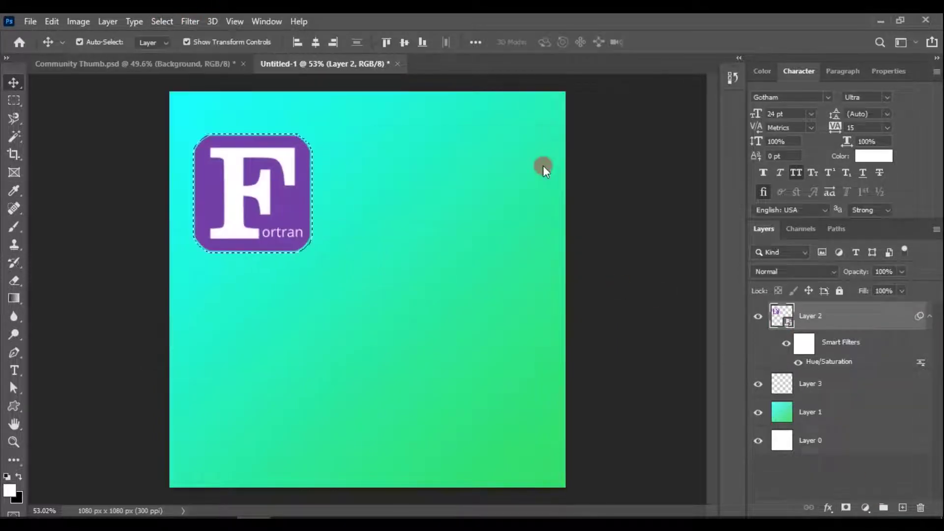
pyautogui.click(156, 22)
pyautogui.moveTo(175, 230)
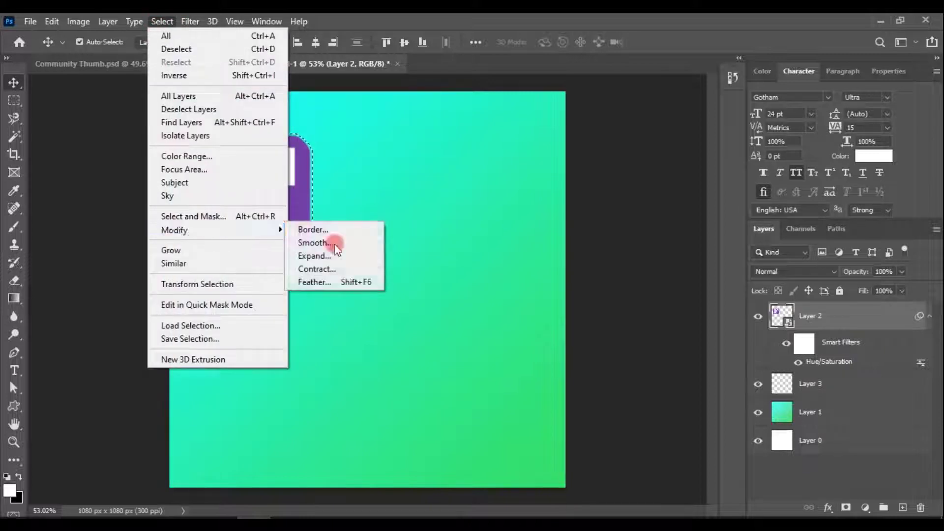
pyautogui.click(336, 258)
pyautogui.click(538, 169)
# Step: Fill the expanded outline white and merge it with the icon into one smart object
pyautogui.click(851, 384)
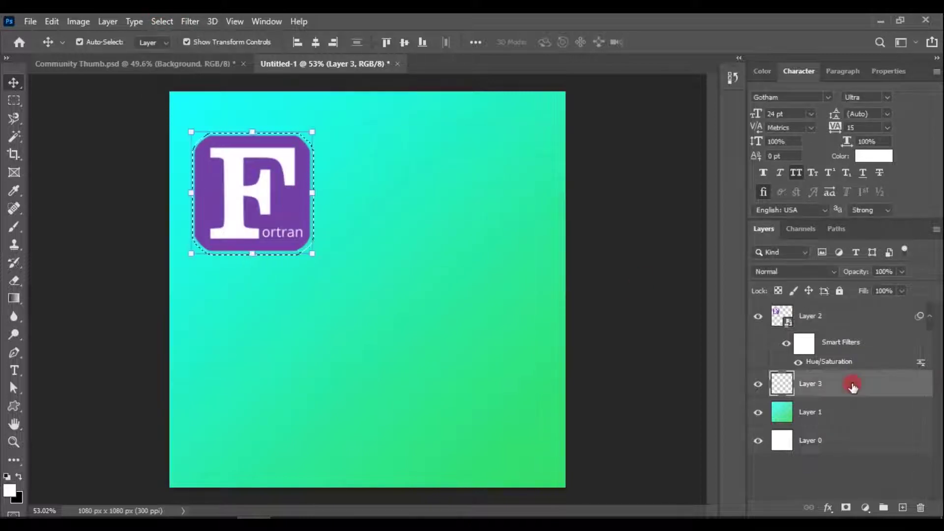
pyautogui.hotkey('ctrl', 'd')
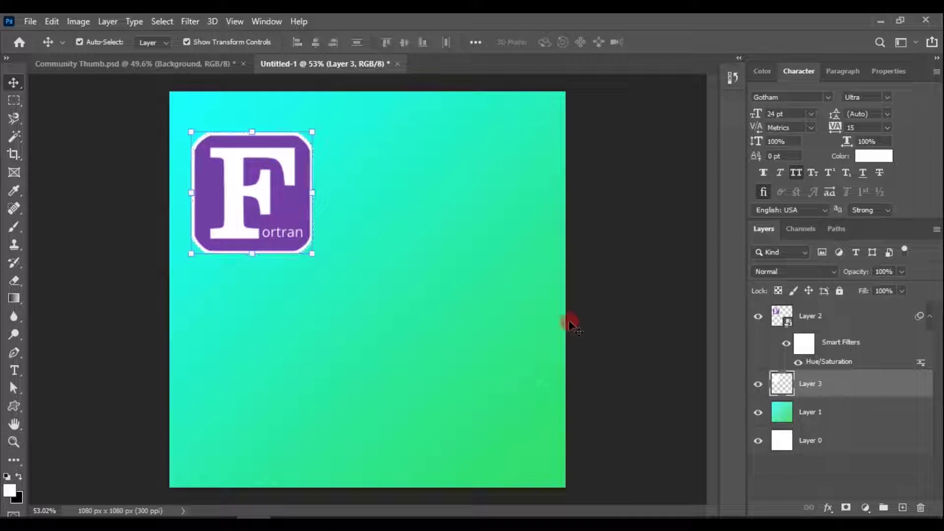
pyautogui.click(405, 155)
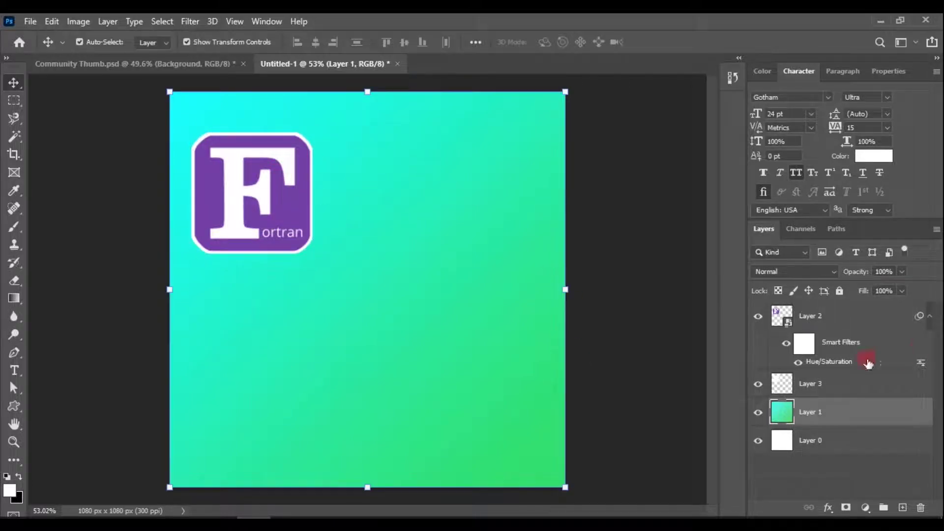
pyautogui.click(868, 383)
pyautogui.keyDown('shift'); pyautogui.click(866, 314); pyautogui.keyUp('shift')
pyautogui.rightClick(866, 314)
pyautogui.click(742, 156)
# Step: Reposition the outlined Fortran logo in the top-left corner
pyautogui.moveTo(279, 189); pyautogui.dragTo(276, 187)
pyautogui.scroll(-1, 360, 182)
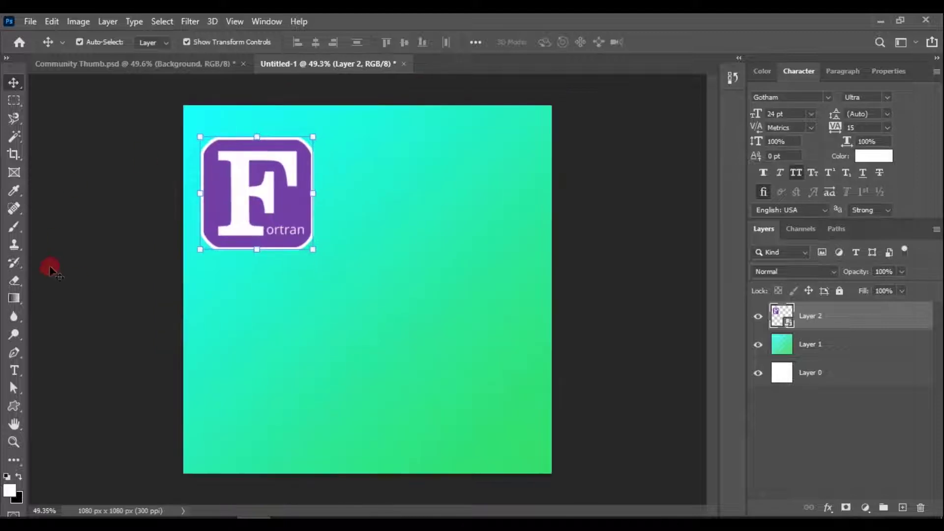
pyautogui.click(14, 370)
# Step: Browse the Fortran logo results and preview the E-Books Directory brown Fortran image
pyautogui.scroll(-3, 337, 331)
pyautogui.scroll(-4, 786, 319)
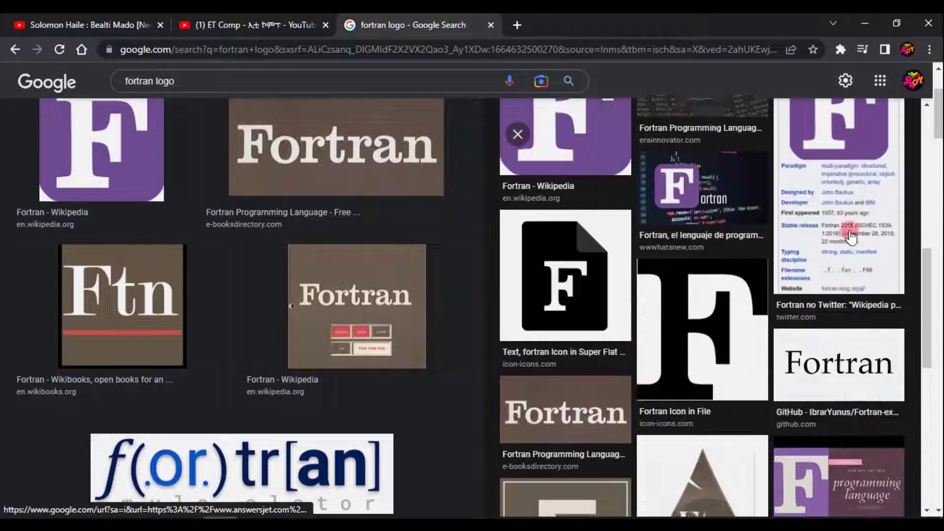
pyautogui.click(838, 197)
pyautogui.scroll(-3, 813, 320)
pyautogui.scroll(-3, 204, 308)
pyautogui.scroll(-1, 203, 308)
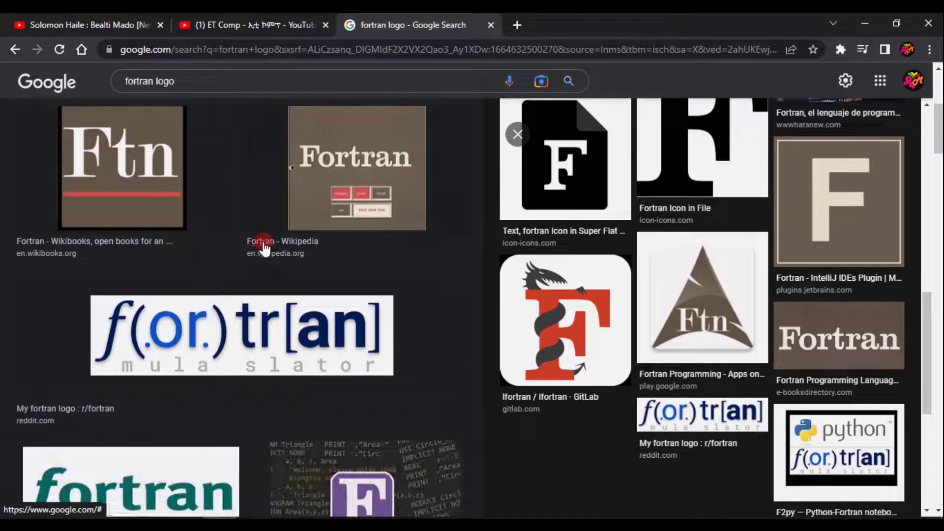
pyautogui.click(265, 231)
pyautogui.click(562, 440)
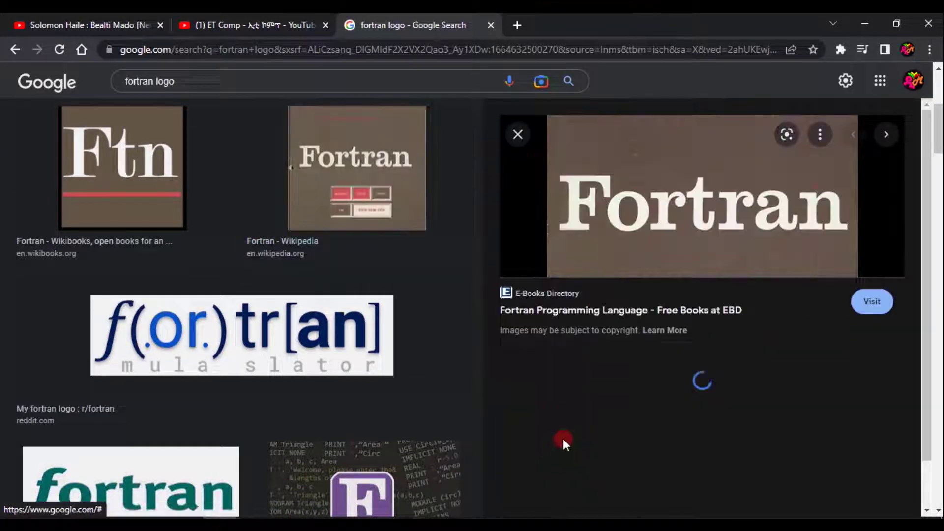
# Step: Check the previewed image's options, then open a new Google homepage tab
pyautogui.scroll(2, 702, 255)
pyautogui.rightClick(708, 239)
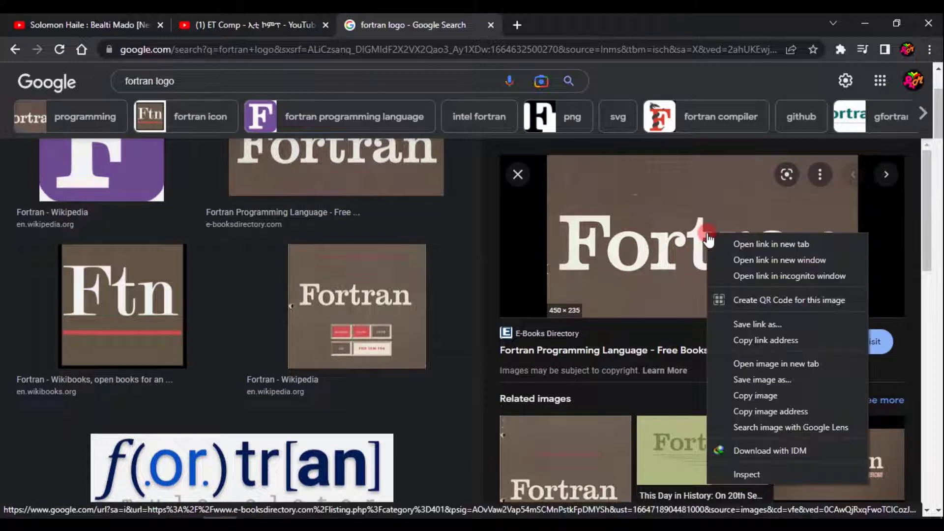
pyautogui.click(768, 396)
pyautogui.click(516, 25)
pyautogui.click(82, 49)
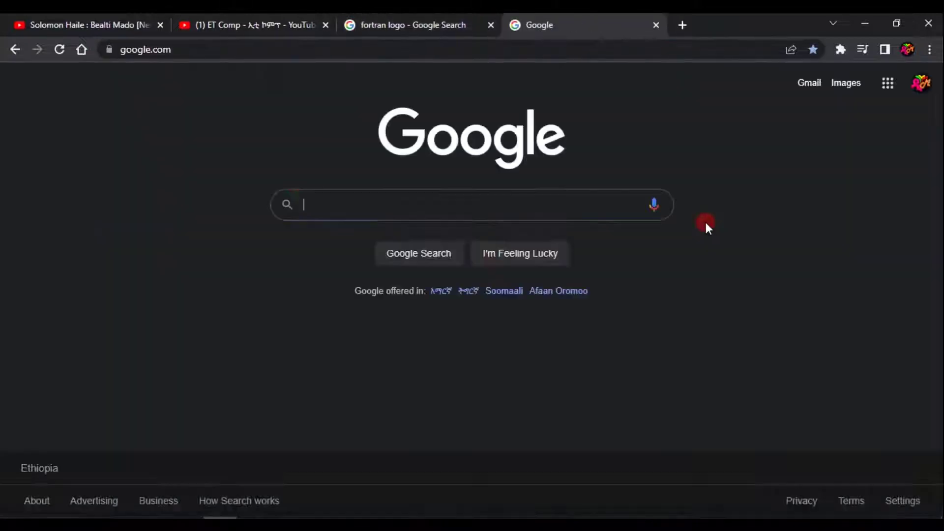
# Step: Search Google for 'font finder' and reach the MyFonts WhatTheFont upload area
pyautogui.click(374, 205)
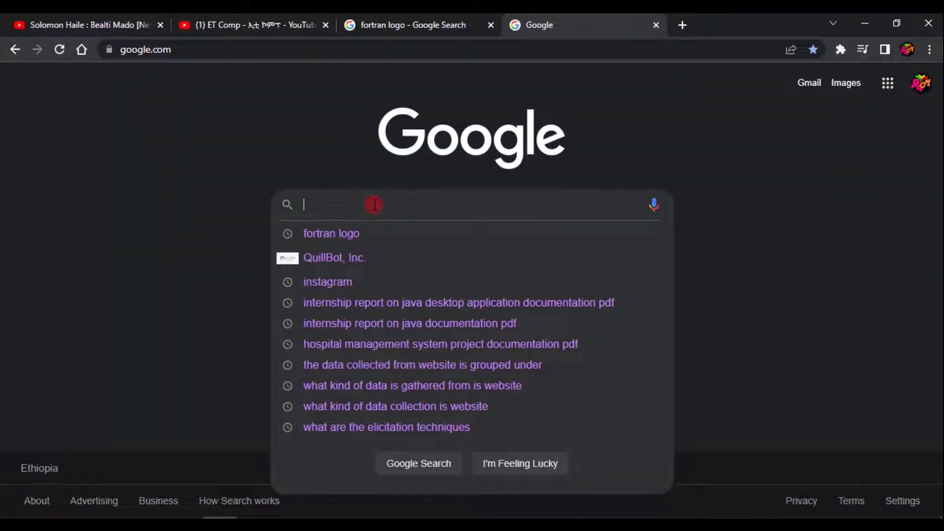
pyautogui.write('font finder')
pyautogui.press('Return')
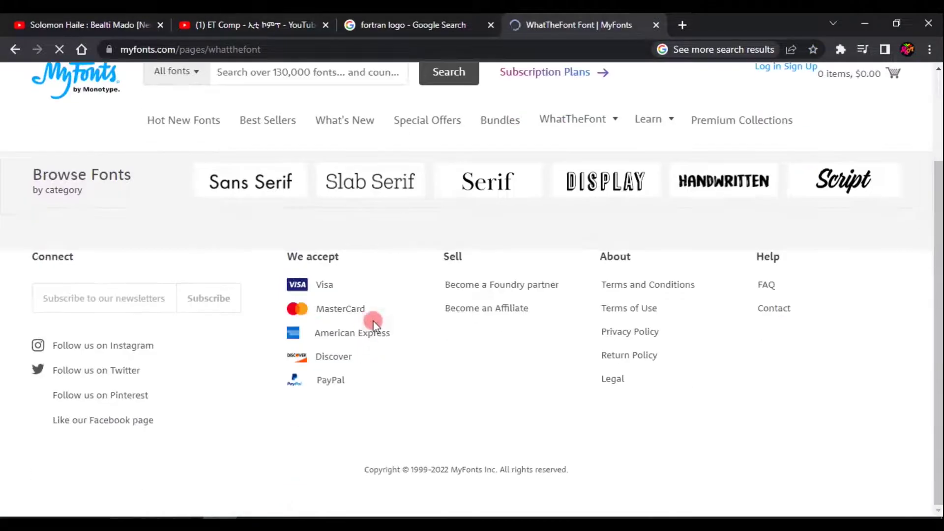
pyautogui.scroll(-3, 465, 283)
pyautogui.scroll(-3, 529, 339)
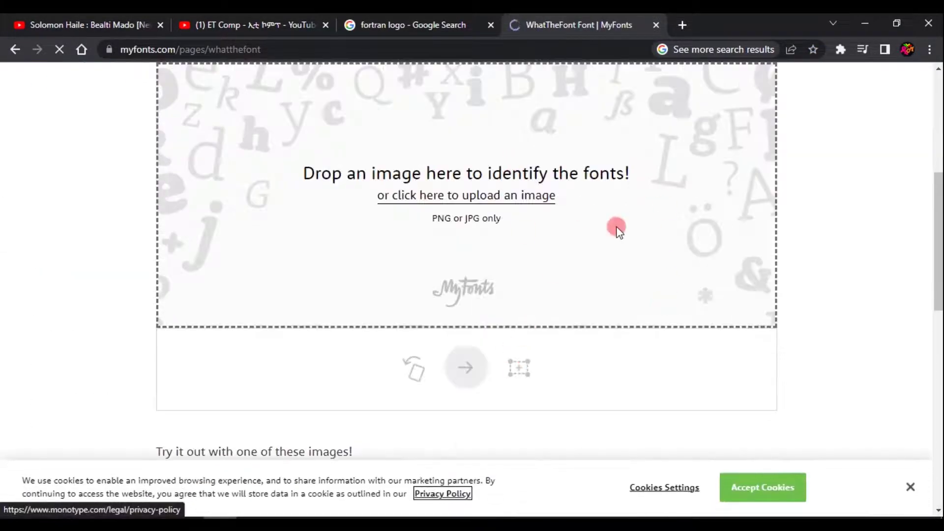
# Step: Save the brown Fortran preview as Fortran.jpg, check it, and return to WhatTheFont
pyautogui.click(413, 25)
pyautogui.rightClick(693, 204)
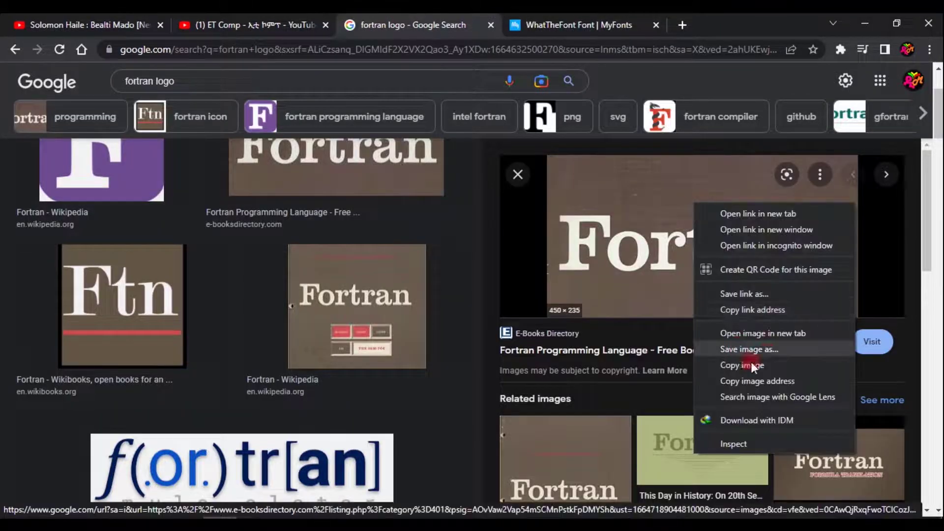
pyautogui.click(751, 362)
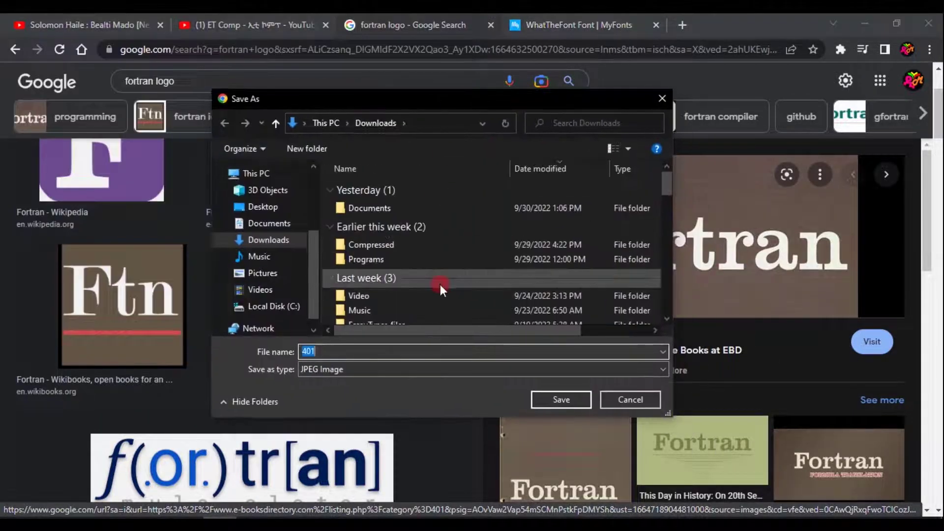
pyautogui.write('Fortran')
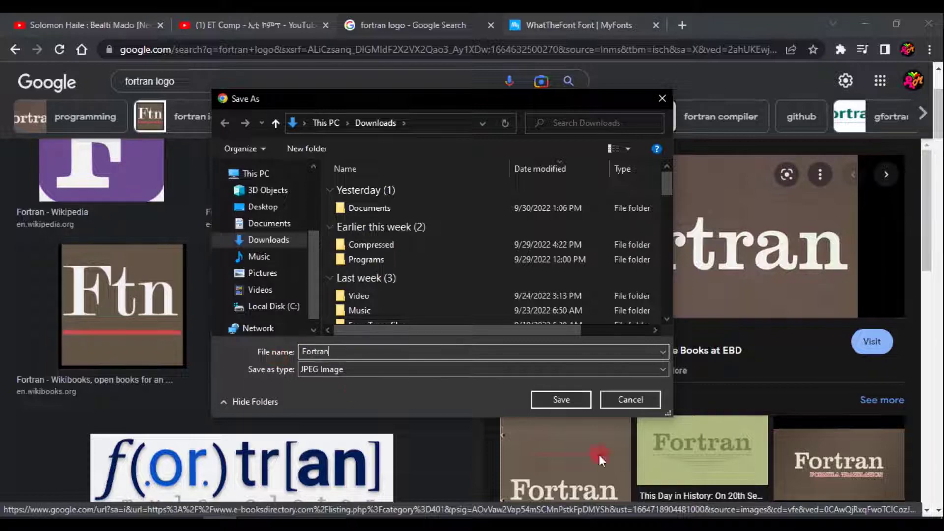
pyautogui.click(582, 398)
pyautogui.click(105, 497)
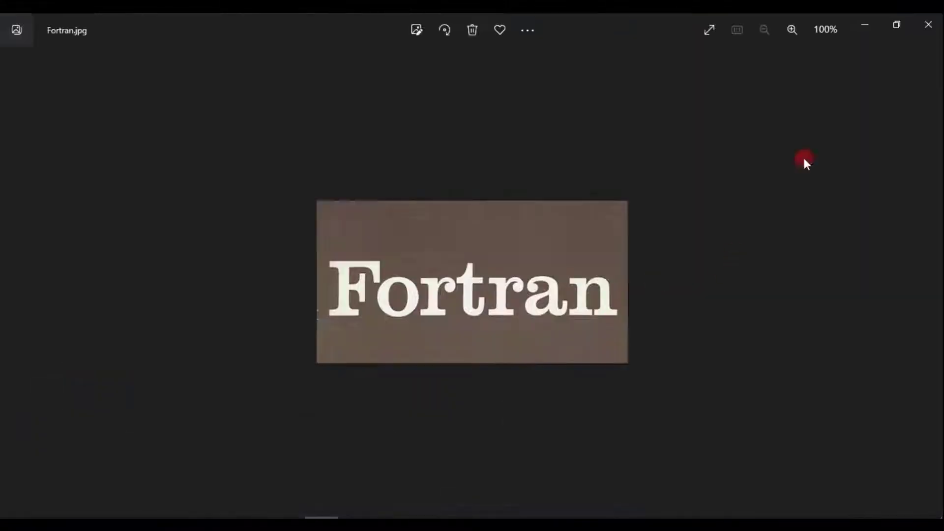
pyautogui.click(927, 24)
pyautogui.click(561, 14)
# Step: Upload Fortran.jpg to WhatTheFont and identify its typeface as Clarendon matches
pyautogui.press('Escape')
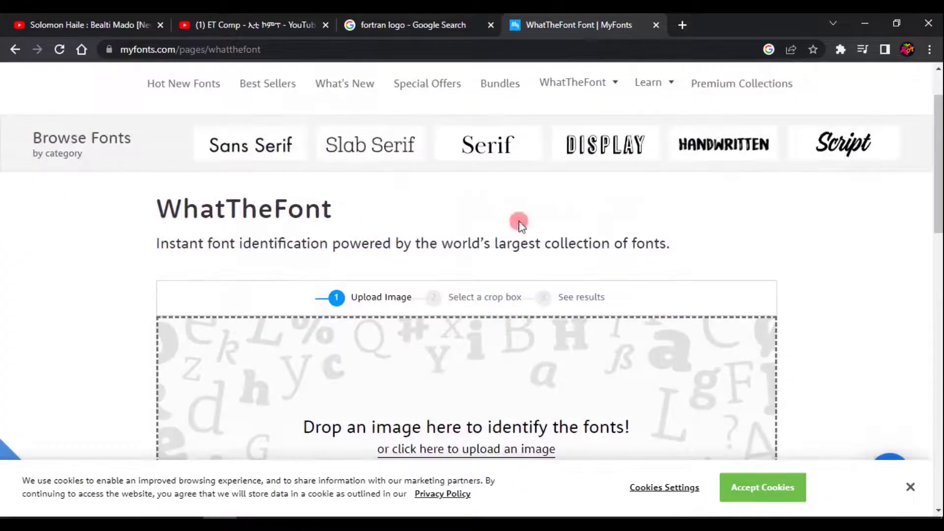
pyautogui.scroll(-3, 492, 220)
pyautogui.click(452, 241)
pyautogui.scroll(-3, 483, 242)
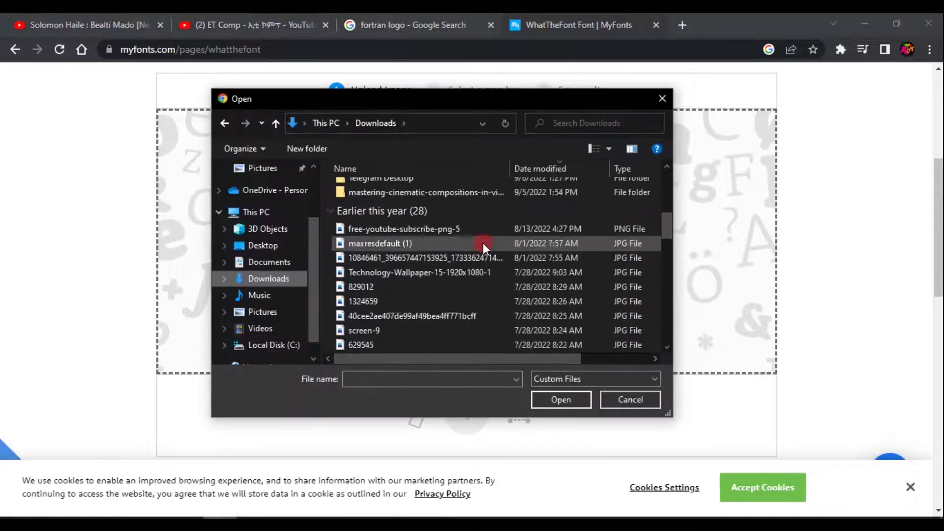
pyautogui.scroll(5, 483, 242)
pyautogui.doubleClick(479, 211)
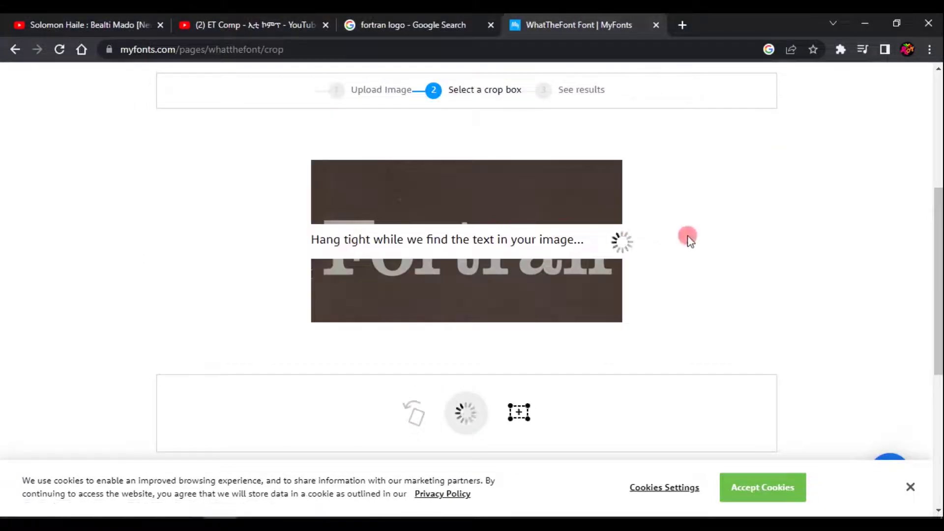
pyautogui.click(465, 310)
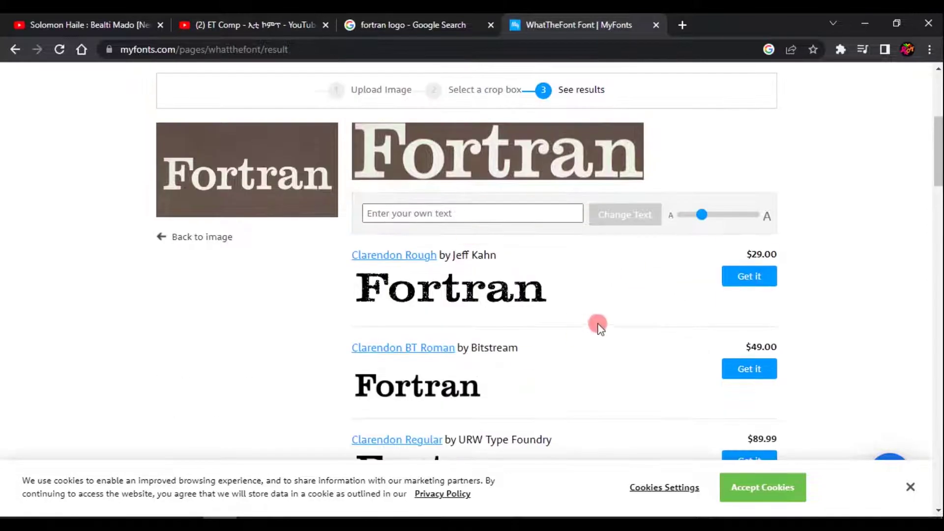
# Step: Copy the Clarendon Regular font name and open a new Google tab
pyautogui.moveTo(360, 371); pyautogui.dragTo(443, 371)
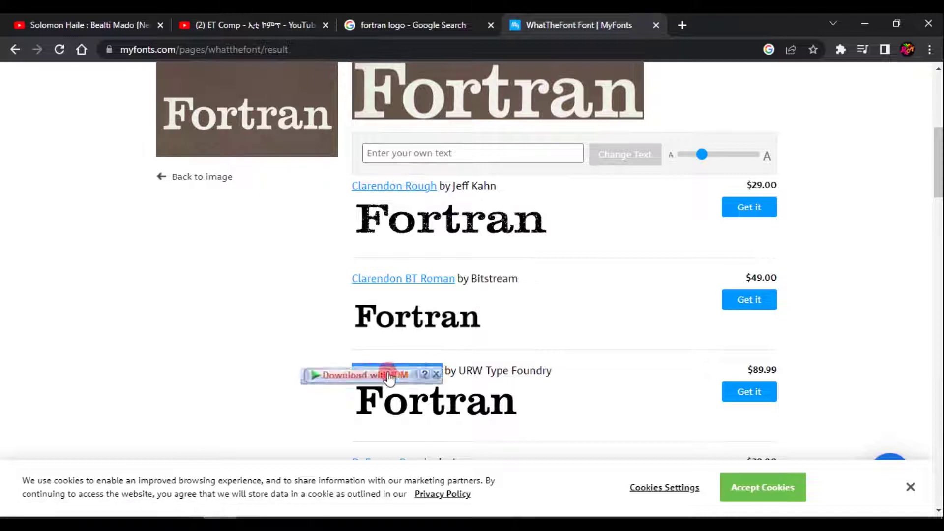
pyautogui.rightClick(381, 370)
pyautogui.hotkey('ctrl', 't')
# Step: Search Google for 'Clarendon Regular font download' and download the font ZIP from Fontsgeek
pyautogui.write('google.com')
pyautogui.press('Return')
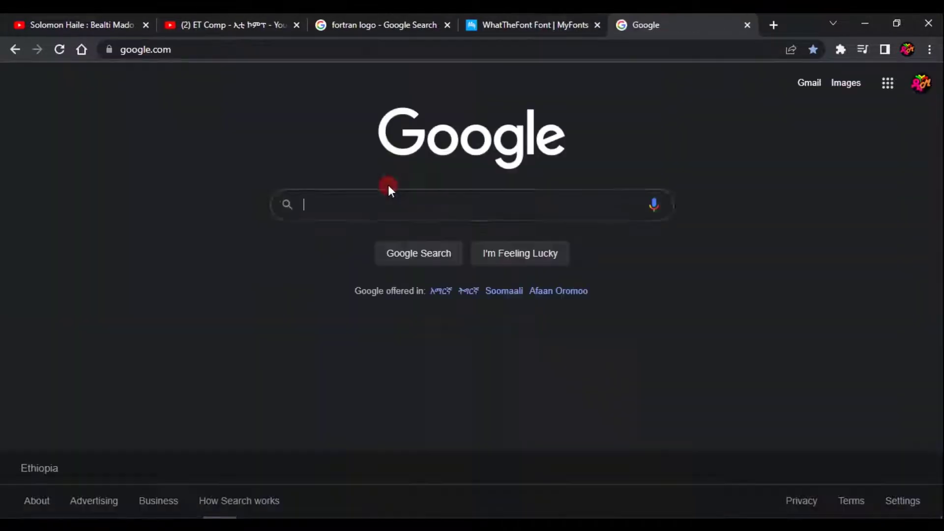
pyautogui.click(388, 185)
pyautogui.hotkey('ctrl', 'v')
pyautogui.write('font')
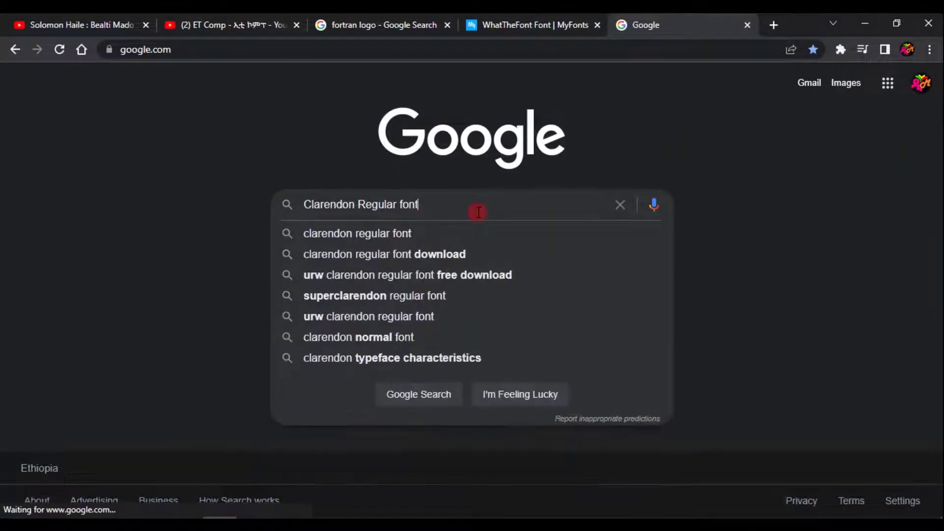
pyautogui.write(' download')
pyautogui.press('Return')
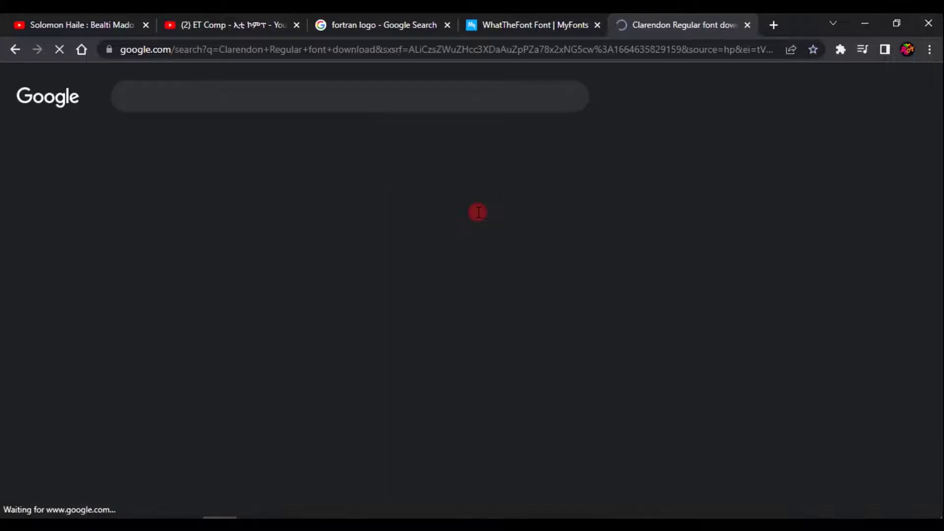
pyautogui.click(470, 213)
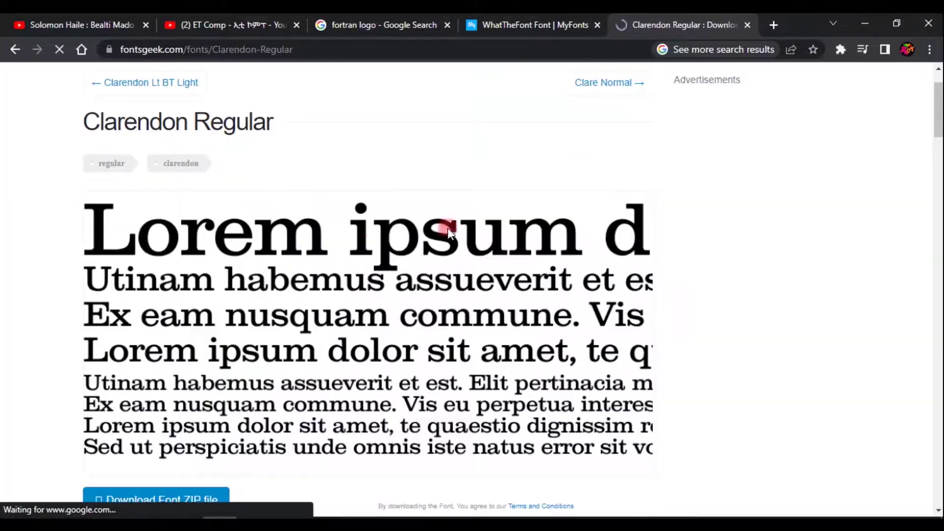
pyautogui.scroll(-5, 449, 226)
pyautogui.click(182, 226)
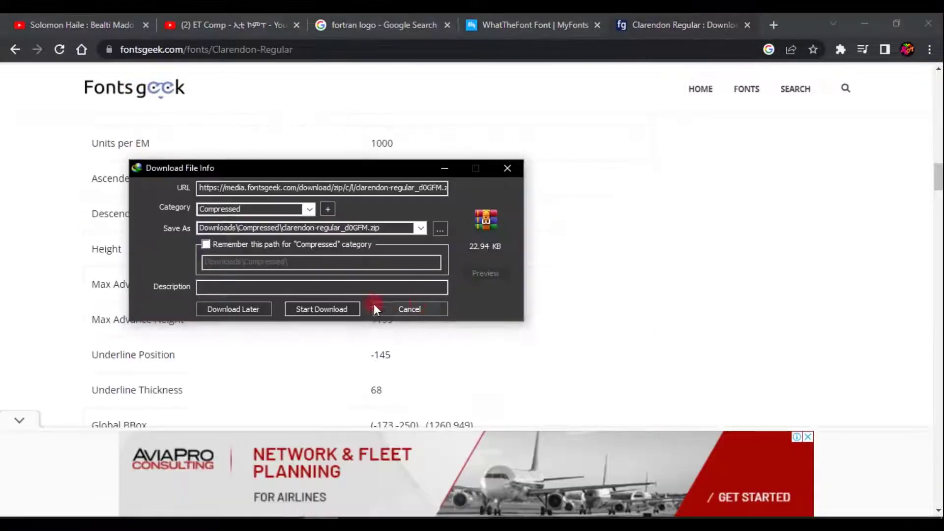
pyautogui.click(386, 309)
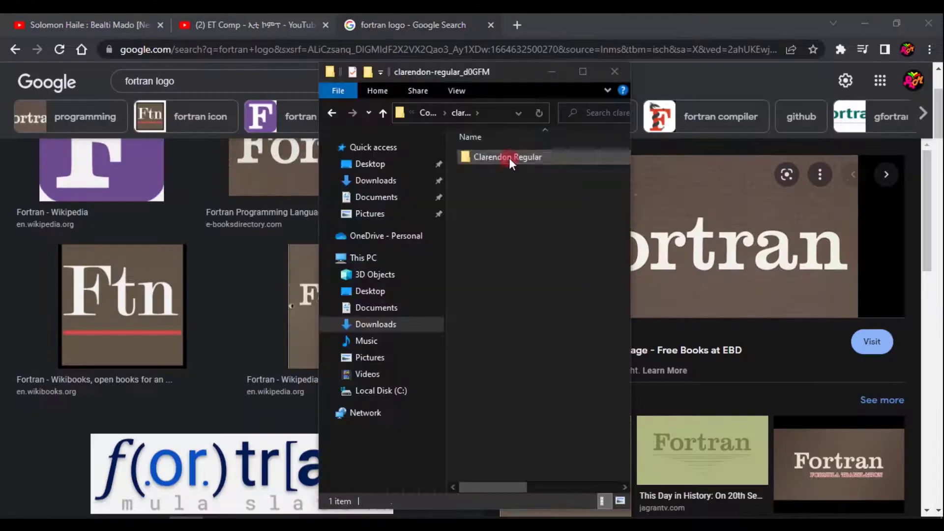
# Step: Install the Clarendon Regular font from the extracted font file
pyautogui.doubleClick(509, 157)
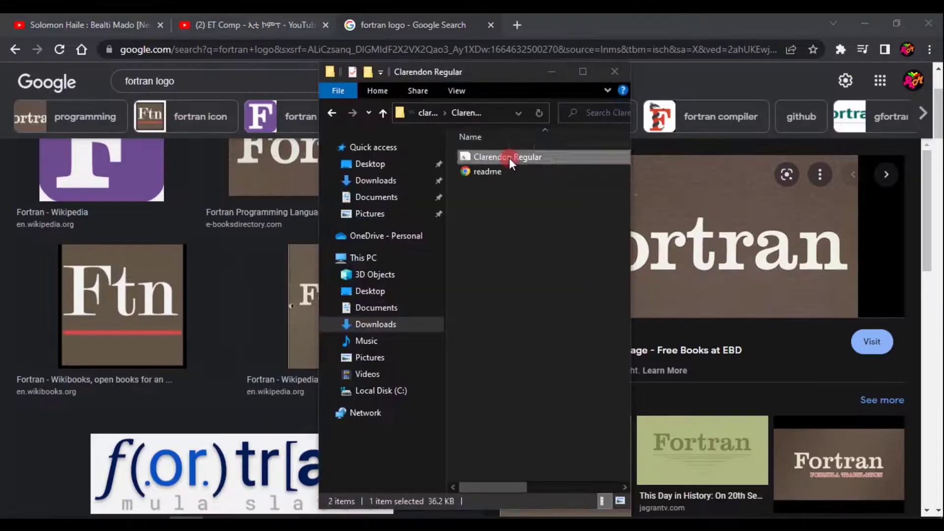
pyautogui.rightClick(509, 158)
pyautogui.click(483, 154)
pyautogui.doubleClick(482, 155)
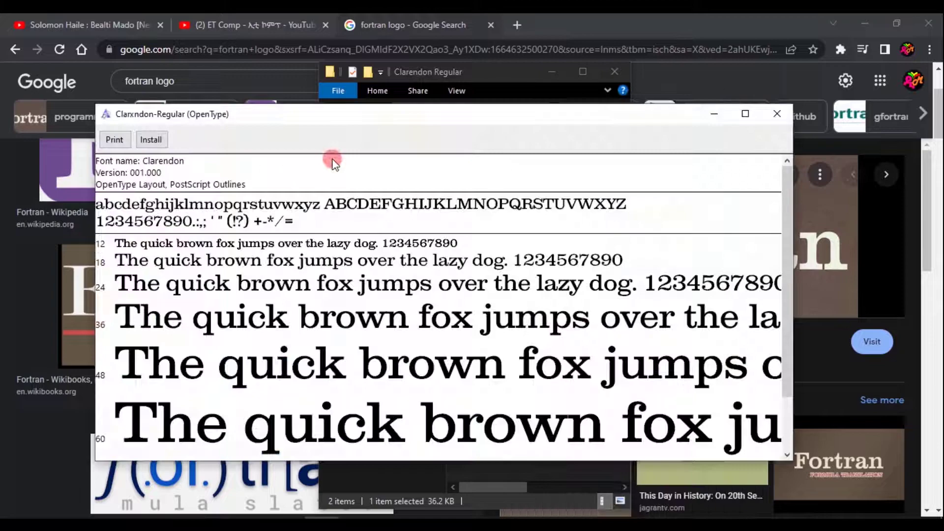
pyautogui.click(151, 139)
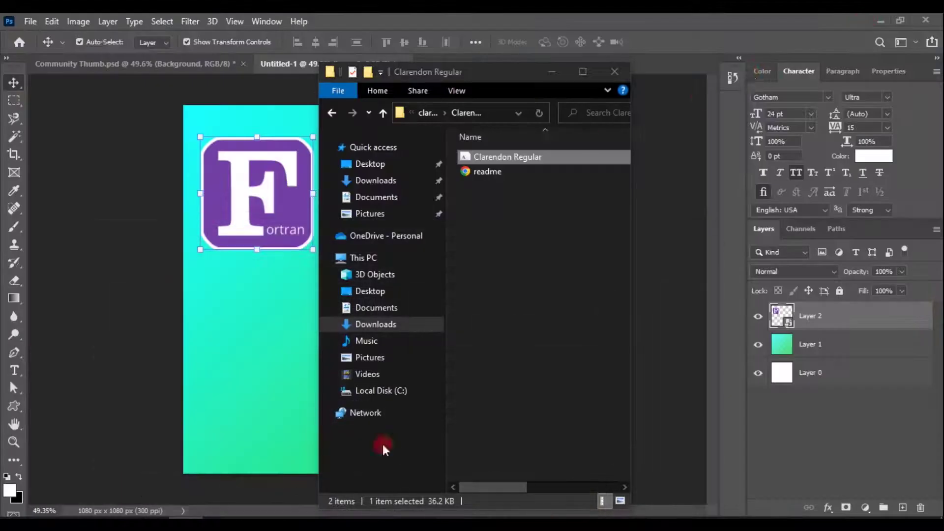
# Step: Add a new placeholder text layer on the thumbnail and position it below the purple logo
pyautogui.click(345, 358)
pyautogui.click(369, 180)
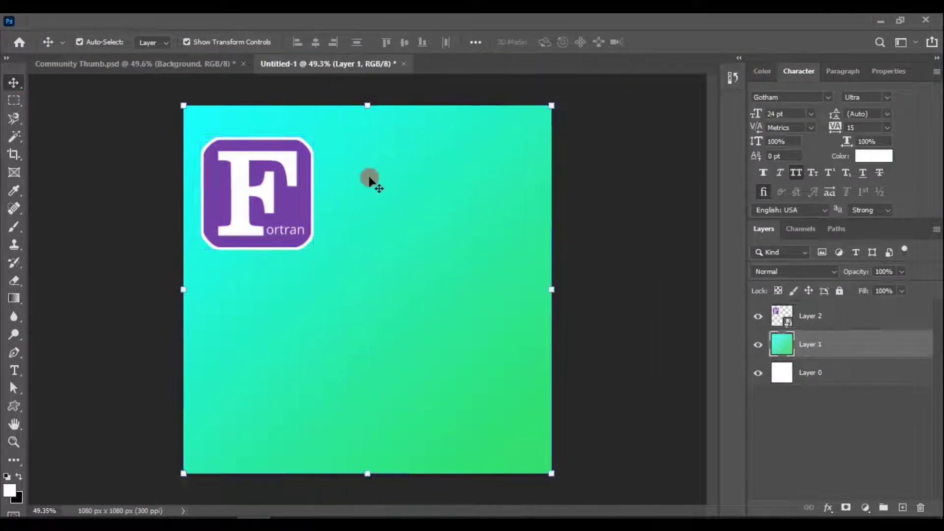
pyautogui.click(15, 370)
pyautogui.click(423, 188)
pyautogui.click(660, 42)
pyautogui.press('v')
pyautogui.moveTo(324, 181); pyautogui.dragTo(489, 177)
pyautogui.moveTo(539, 196)
pyautogui.mouseDown()
pyautogui.moveTo(461, 316)
pyautogui.moveTo(387, 295)
pyautogui.mouseUp()
pyautogui.hotkey('ctrl', 't')
# Step: Retype the text as FORTRAN, enlarge it, and place it right of the logo
pyautogui.doubleClick(328, 305)
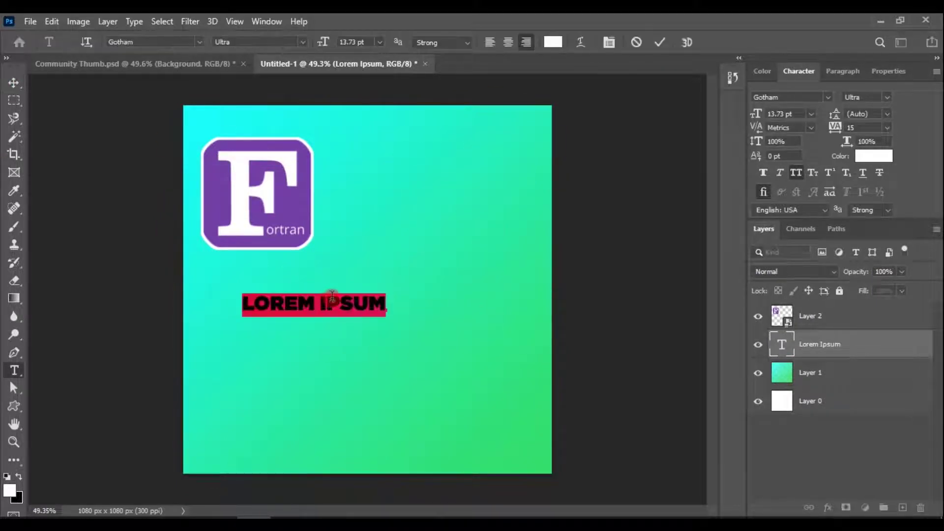
pyautogui.write('FORTRAN')
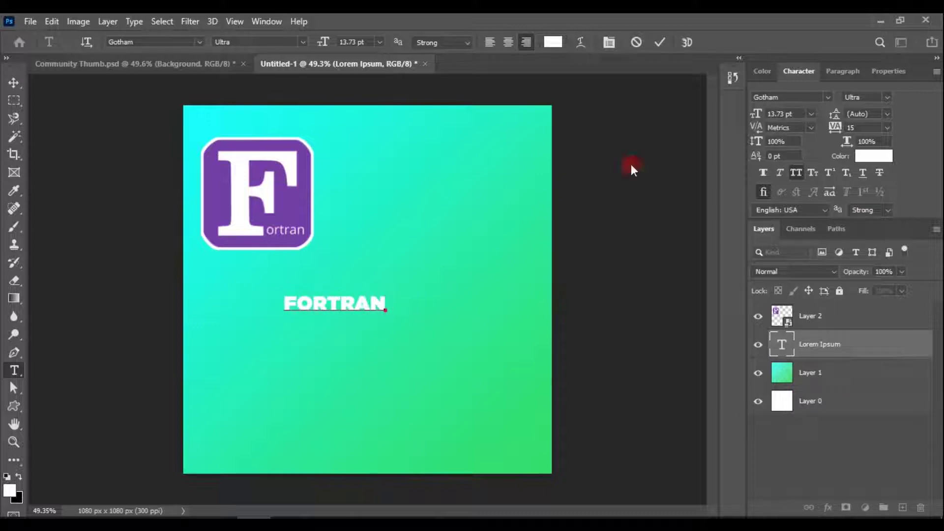
pyautogui.click(660, 42)
pyautogui.press('v')
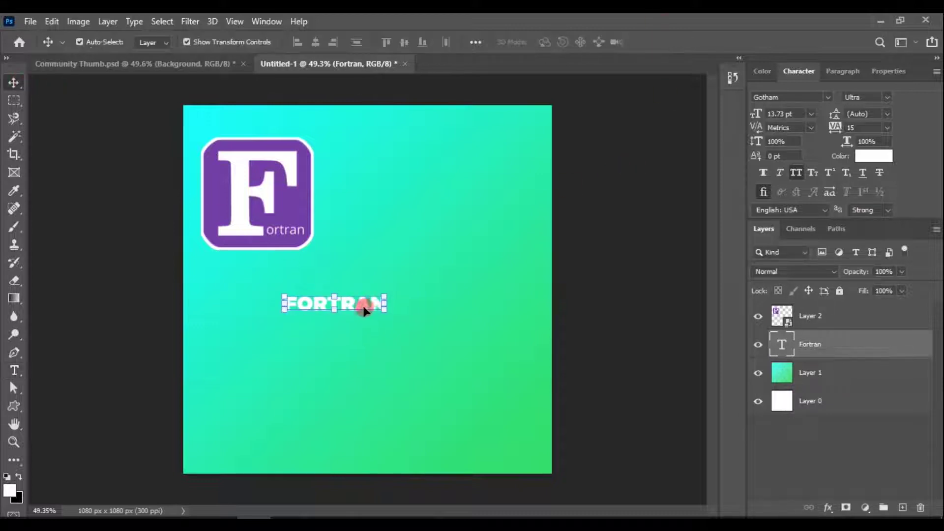
pyautogui.moveTo(364, 309)
pyautogui.mouseDown()
pyautogui.moveTo(421, 185)
pyautogui.moveTo(534, 229)
pyautogui.mouseUp()
pyautogui.hotkey('ctrl', 't')
pyautogui.click(701, 42)
pyautogui.moveTo(476, 193); pyautogui.dragTo(462, 190)
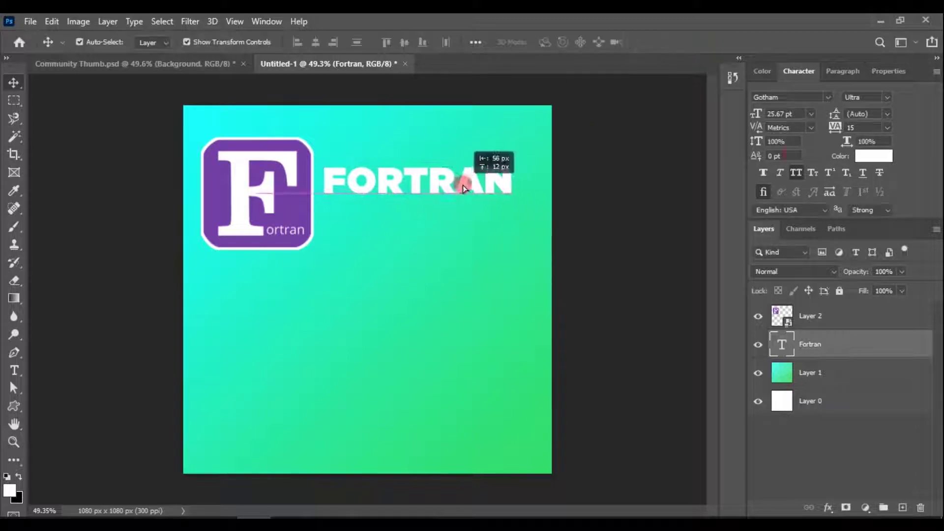
pyautogui.click(815, 93)
# Step: Change the title's font to Clarendon in the Character panel
pyautogui.click(829, 97)
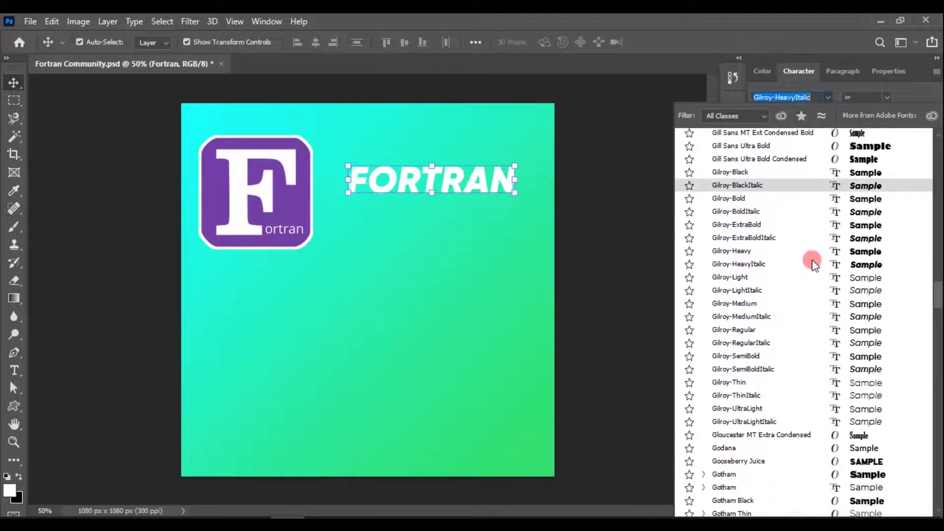
pyautogui.scroll(5, 808, 255)
pyautogui.moveTo(936, 295); pyautogui.dragTo(939, 209)
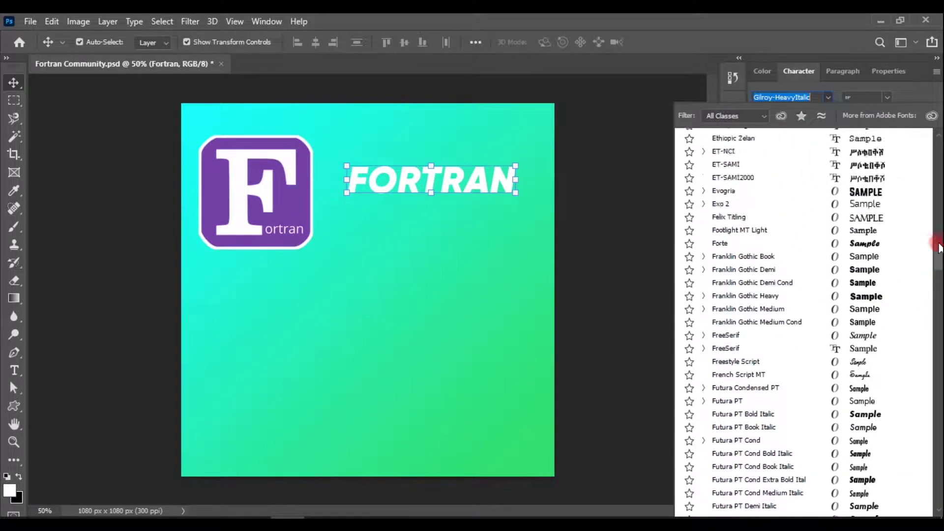
pyautogui.scroll(5, 768, 228)
pyautogui.scroll(5, 738, 353)
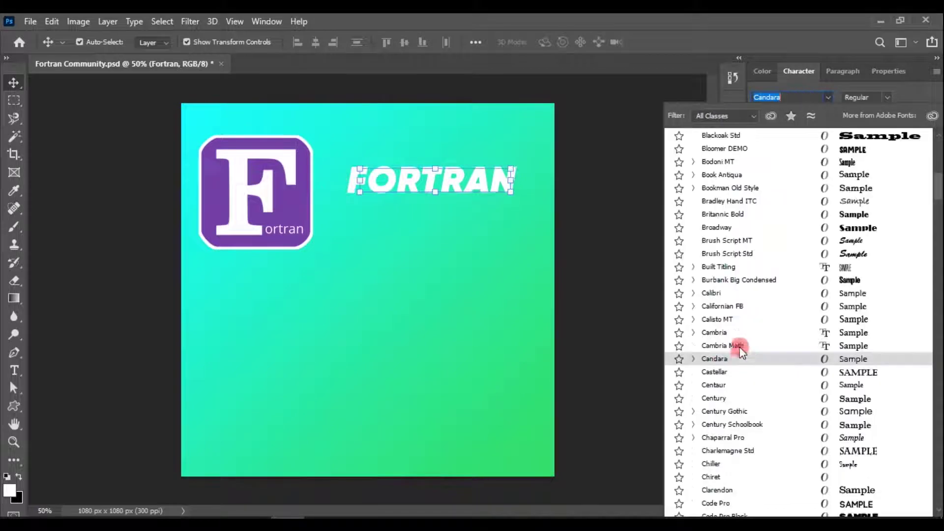
pyautogui.click(765, 285)
pyautogui.scroll(-3, 766, 292)
pyautogui.scroll(-2, 767, 295)
pyautogui.scroll(-3, 769, 295)
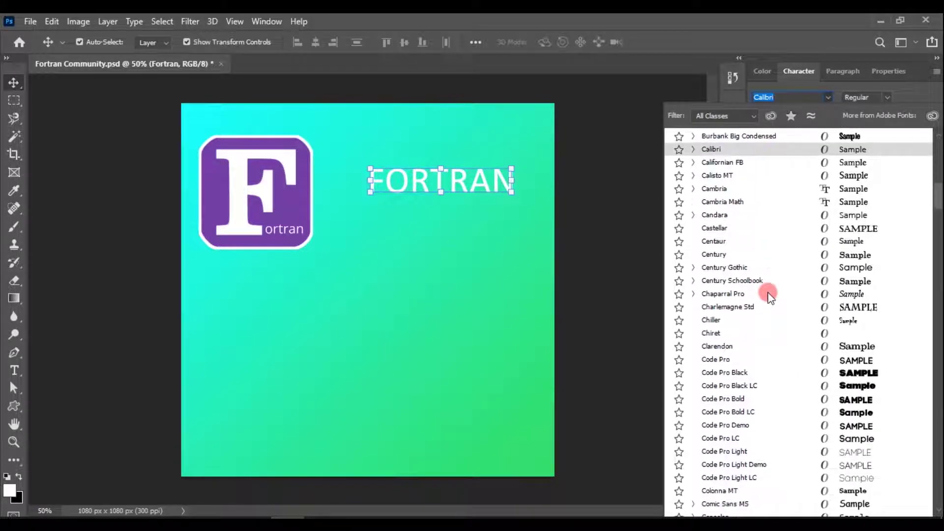
pyautogui.click(760, 343)
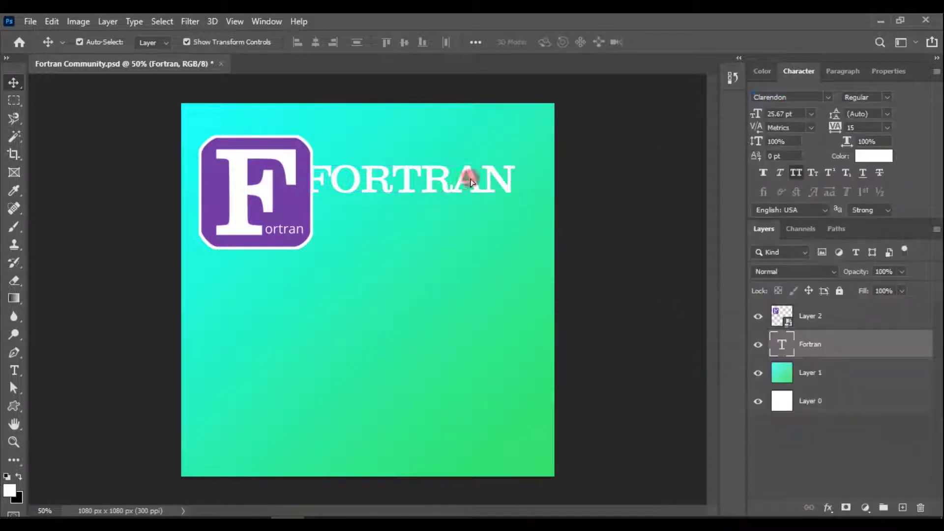
# Step: Turn off All Caps, stack the title above the logo layer, enlarge it, and apply Faux Bold
pyautogui.moveTo(471, 183); pyautogui.dragTo(474, 172)
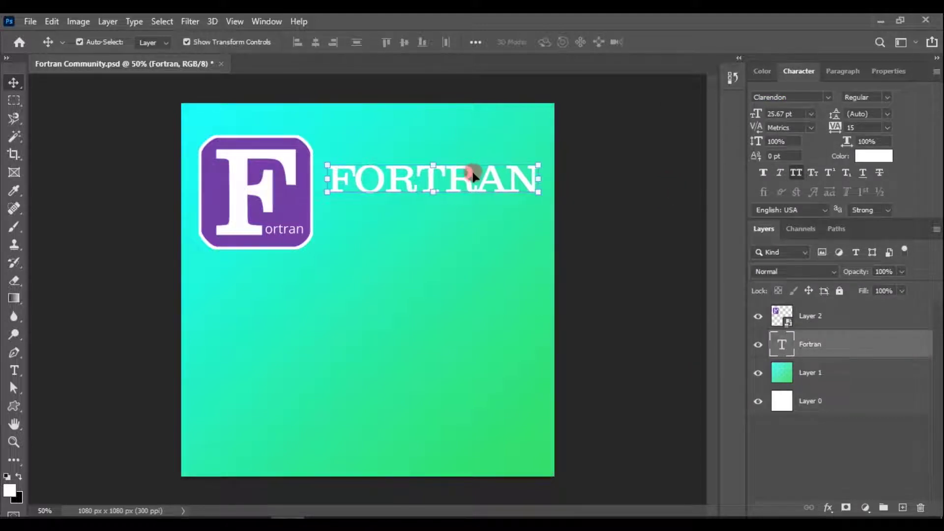
pyautogui.click(797, 173)
pyautogui.moveTo(380, 170)
pyautogui.mouseDown()
pyautogui.moveTo(410, 170)
pyautogui.moveTo(401, 165)
pyautogui.mouseUp()
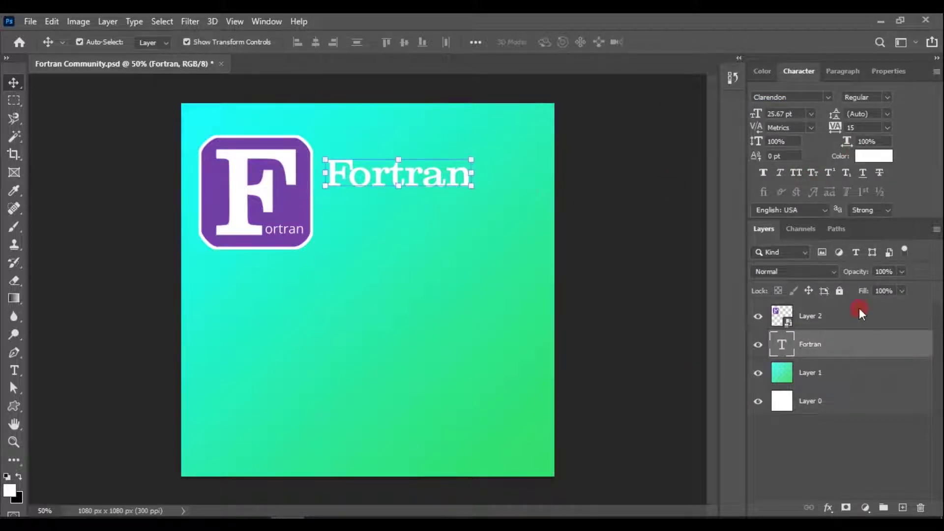
pyautogui.moveTo(859, 307); pyautogui.dragTo(840, 321)
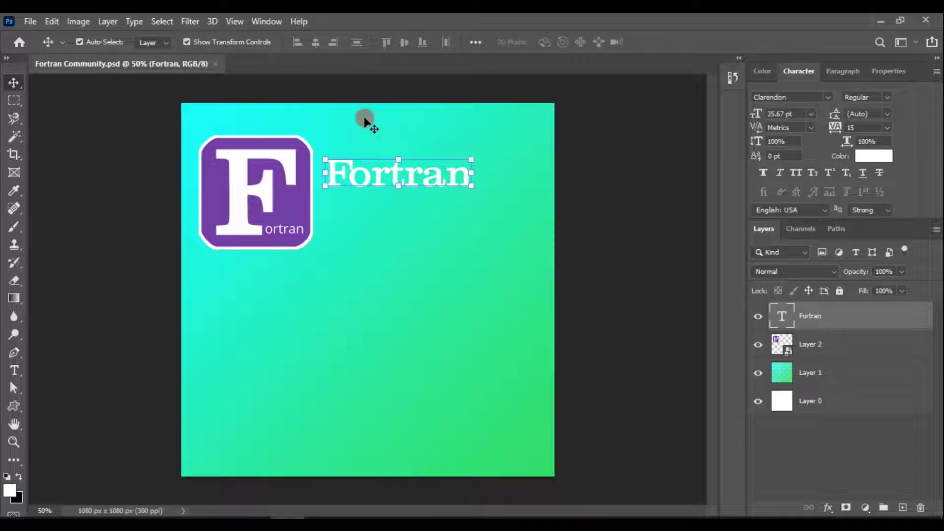
pyautogui.moveTo(457, 181)
pyautogui.mouseDown()
pyautogui.moveTo(453, 190)
pyautogui.moveTo(541, 216)
pyautogui.mouseUp()
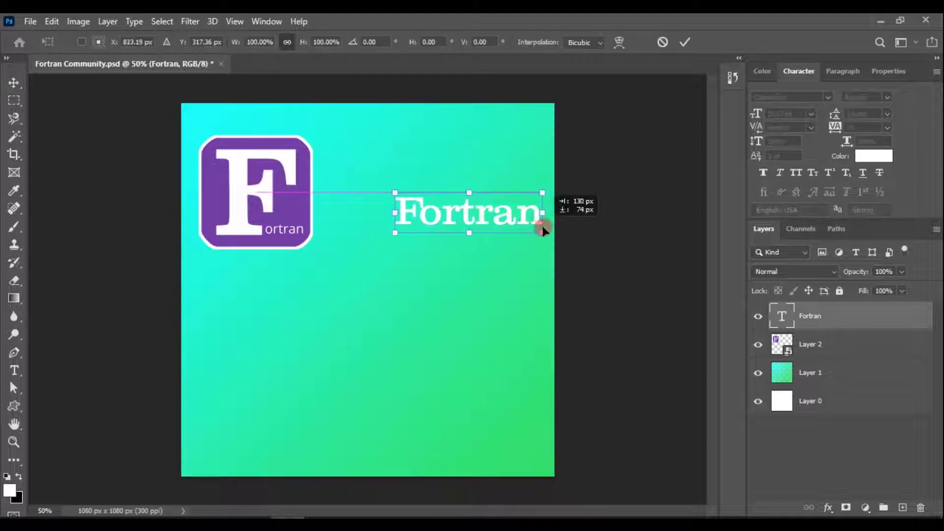
pyautogui.moveTo(484, 195); pyautogui.dragTo(494, 196)
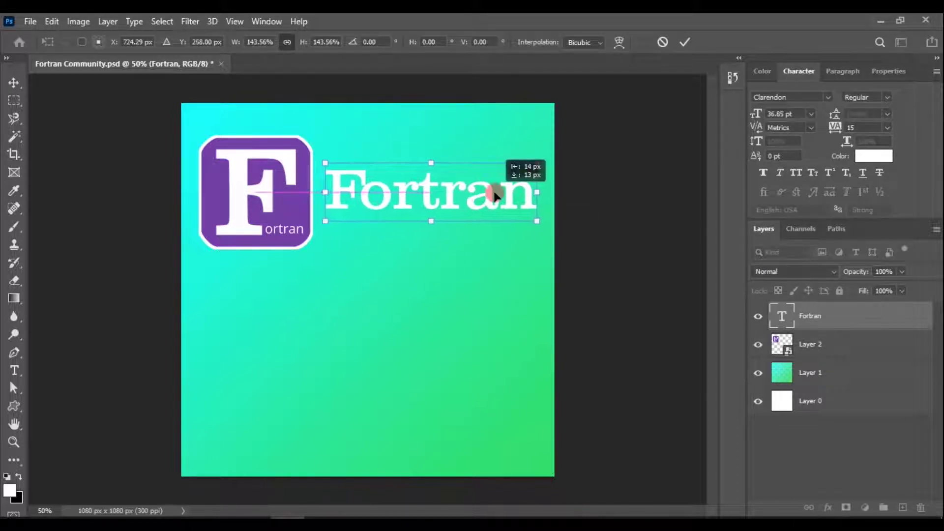
pyautogui.click(685, 42)
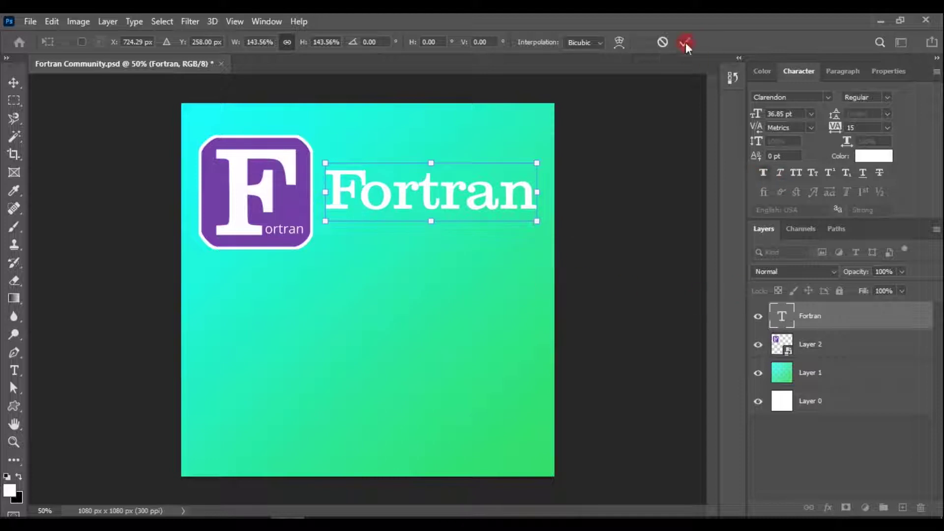
pyautogui.click(762, 172)
pyautogui.moveTo(445, 194); pyautogui.dragTo(449, 196)
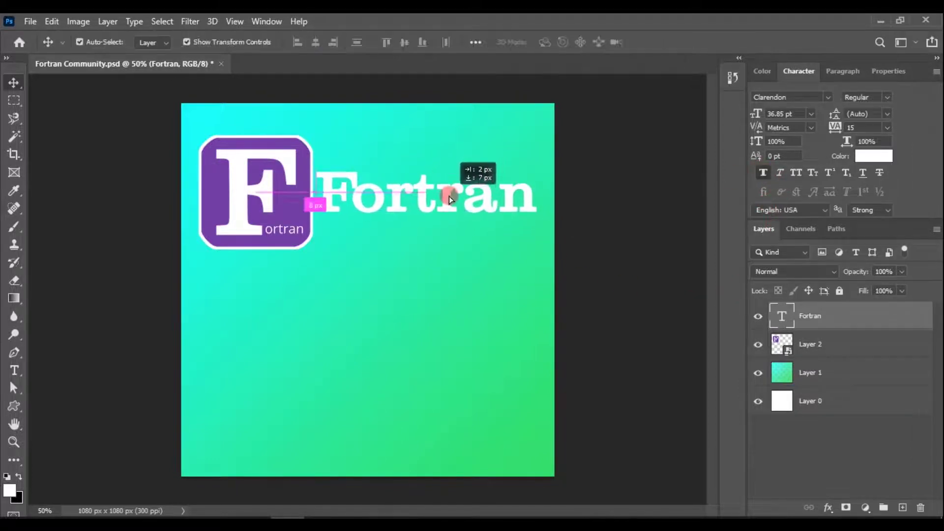
# Step: Colour the Fortran title off-white f8f8f8 and move it up beside the logo
pyautogui.click(266, 491)
pyautogui.click(859, 22)
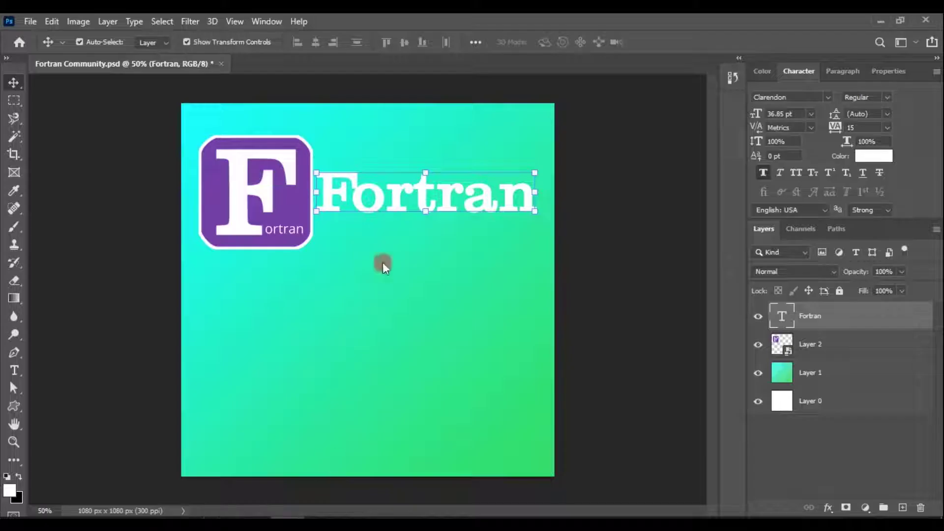
pyautogui.click(878, 157)
pyautogui.moveTo(561, 166); pyautogui.dragTo(548, 153)
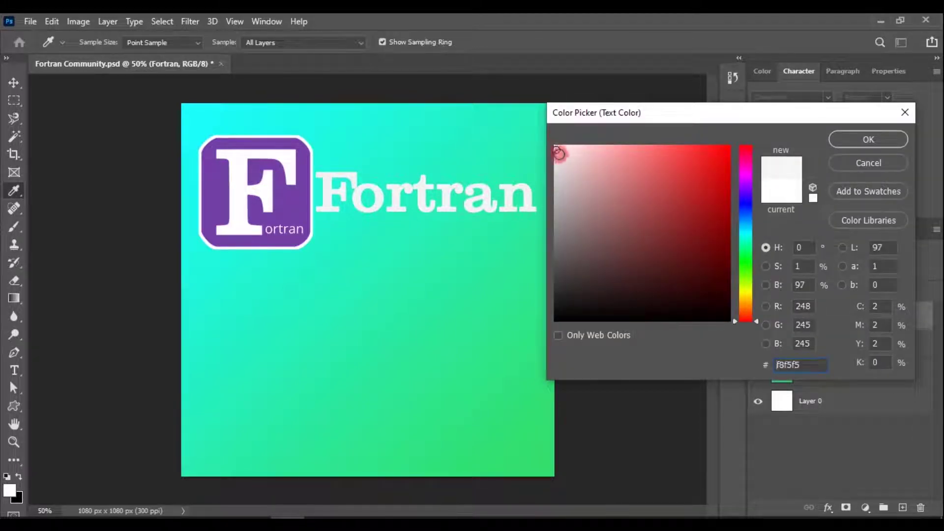
pyautogui.press('Return')
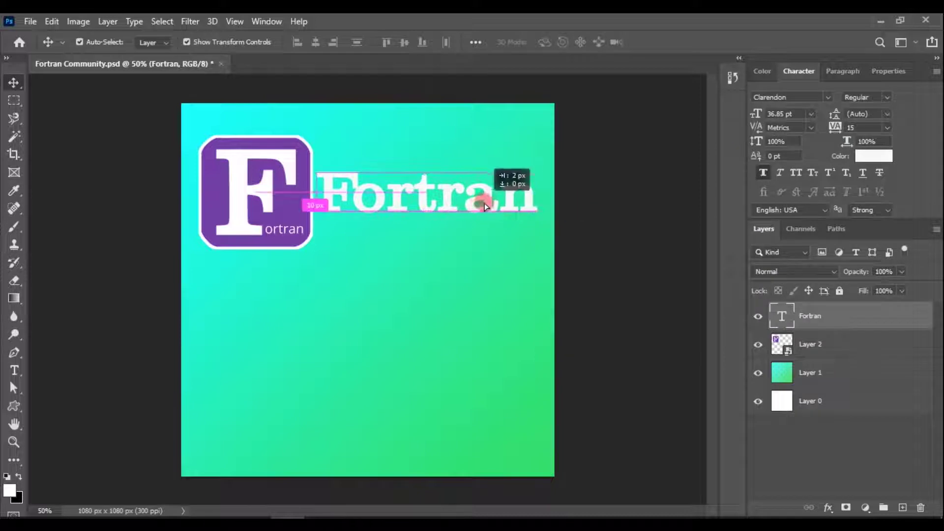
pyautogui.moveTo(484, 206)
pyautogui.mouseDown()
pyautogui.moveTo(488, 182)
pyautogui.moveTo(470, 241)
pyautogui.mouseUp()
# Step: Retype the duplicated title as 'Programming' and scale it down under Fortran
pyautogui.doubleClick(470, 241)
pyautogui.write('P')
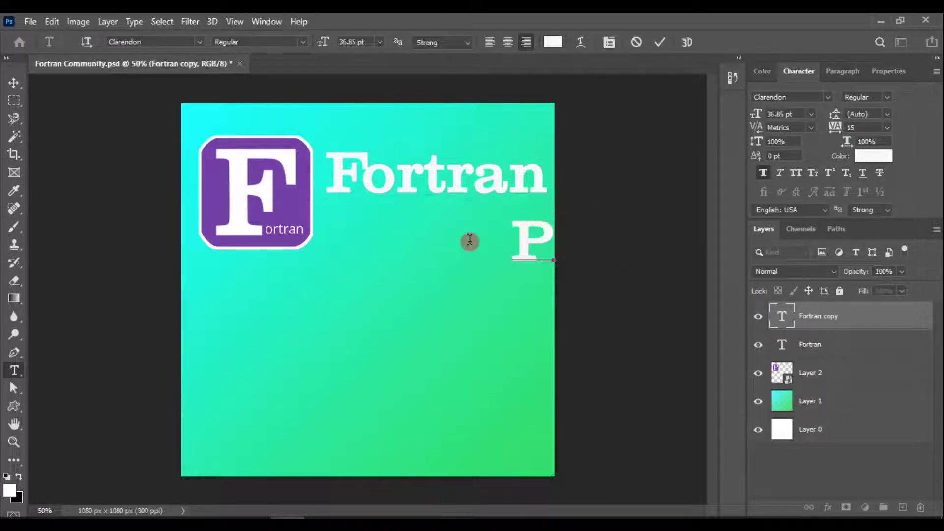
pyautogui.write('rogramming')
pyautogui.hotkey('ctrl', 'Return')
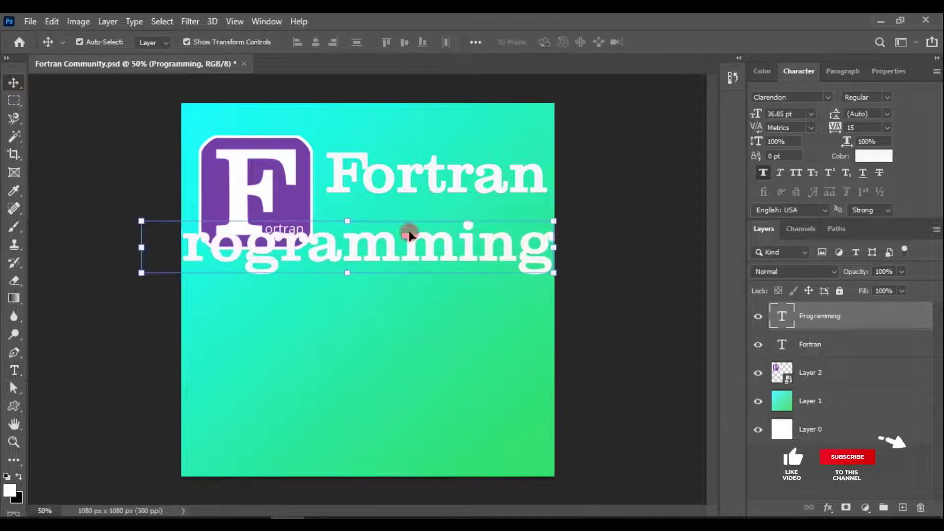
pyautogui.moveTo(556, 241)
pyautogui.mouseDown()
pyautogui.moveTo(444, 240)
pyautogui.moveTo(513, 243)
pyautogui.mouseUp()
pyautogui.moveTo(504, 235); pyautogui.dragTo(569, 238)
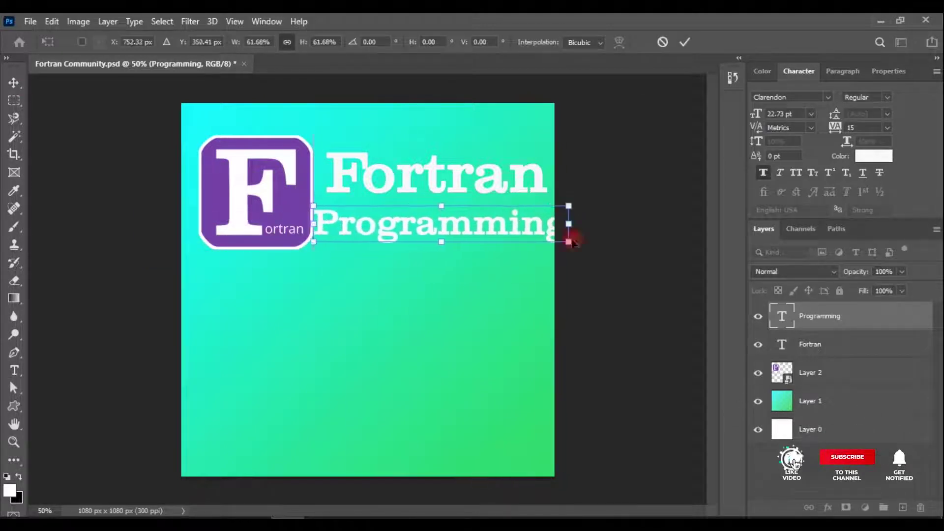
pyautogui.moveTo(486, 222); pyautogui.dragTo(498, 222)
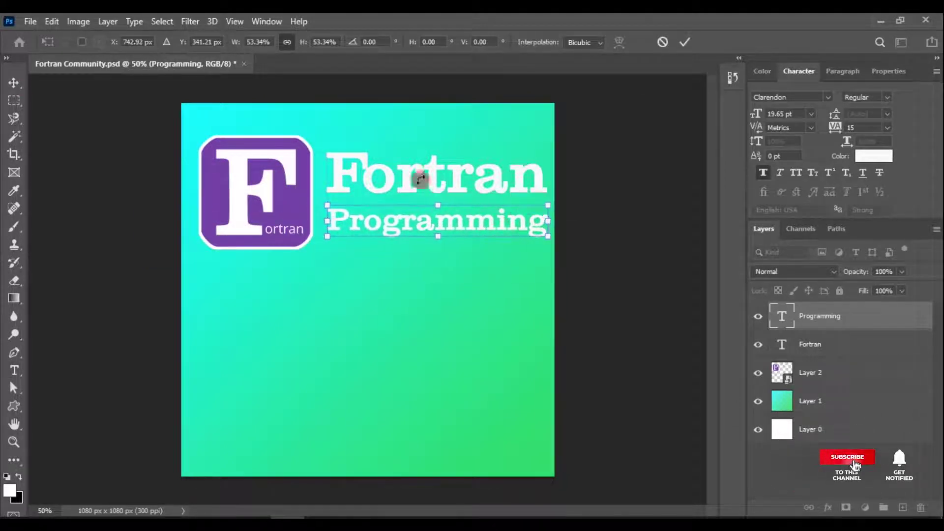
pyautogui.click(624, 95)
# Step: Resize the purple logo to about 94% and nudge both title lines left and up
pyautogui.click(439, 170)
pyautogui.click(248, 189)
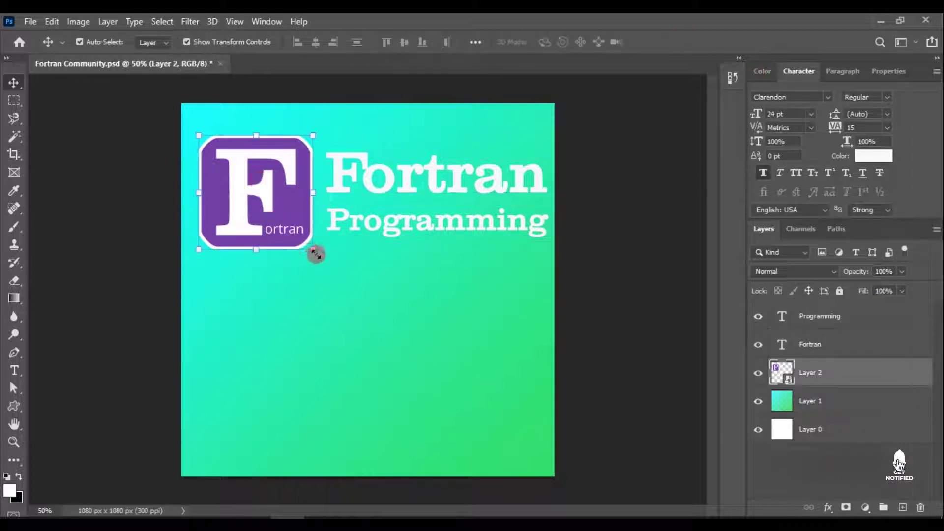
pyautogui.click(314, 251)
pyautogui.moveTo(544, 459)
pyautogui.mouseDown()
pyautogui.moveTo(489, 424)
pyautogui.moveTo(522, 441)
pyautogui.mouseUp()
pyautogui.moveTo(272, 172); pyautogui.dragTo(279, 181)
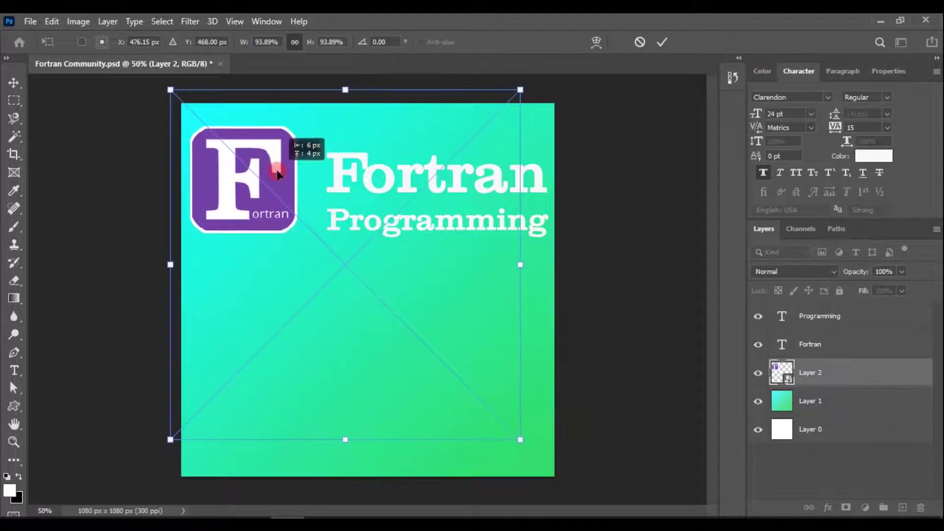
pyautogui.click(717, 98)
pyautogui.moveTo(481, 181); pyautogui.dragTo(470, 175)
pyautogui.moveTo(493, 224); pyautogui.dragTo(485, 217)
# Step: Move Programming up closer to Fortran and select the Fortran title layer
pyautogui.moveTo(492, 177); pyautogui.dragTo(492, 177)
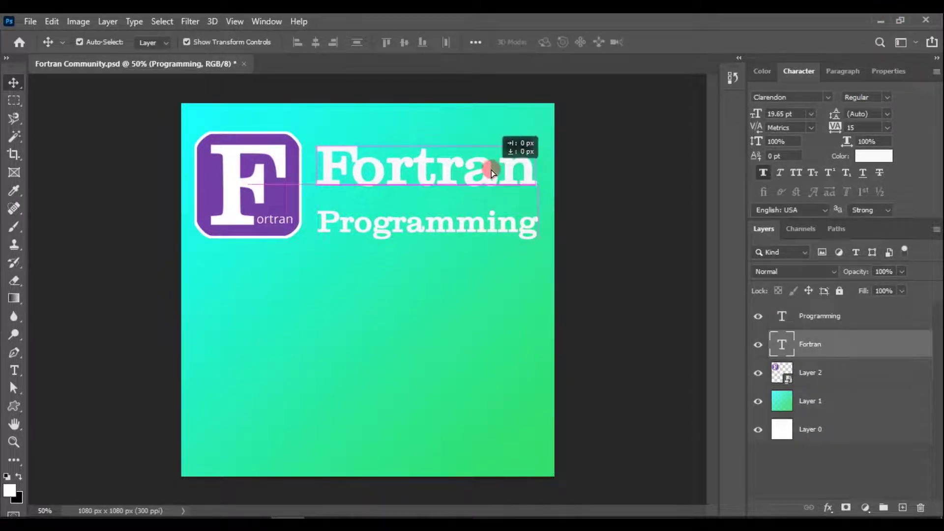
pyautogui.moveTo(466, 227); pyautogui.dragTo(467, 217)
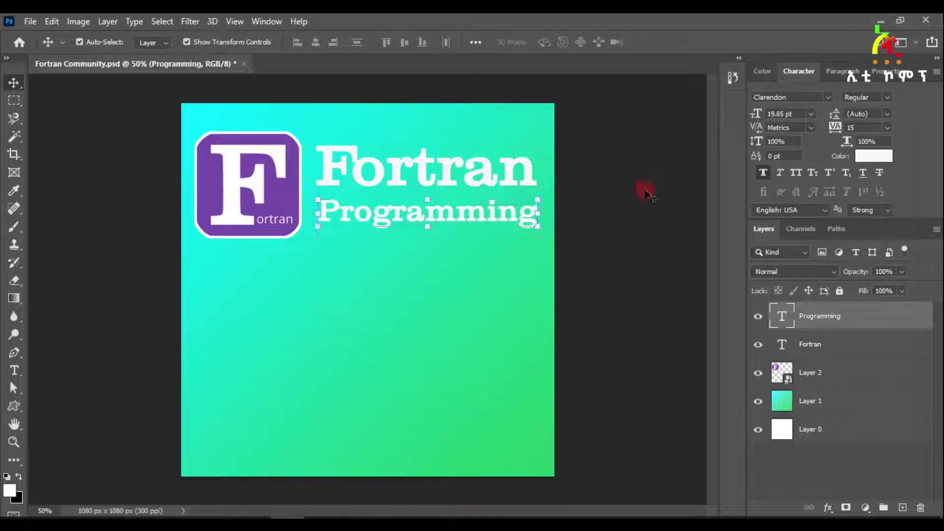
pyautogui.click(642, 189)
pyautogui.click(438, 162)
pyautogui.click(442, 220)
pyautogui.click(413, 190)
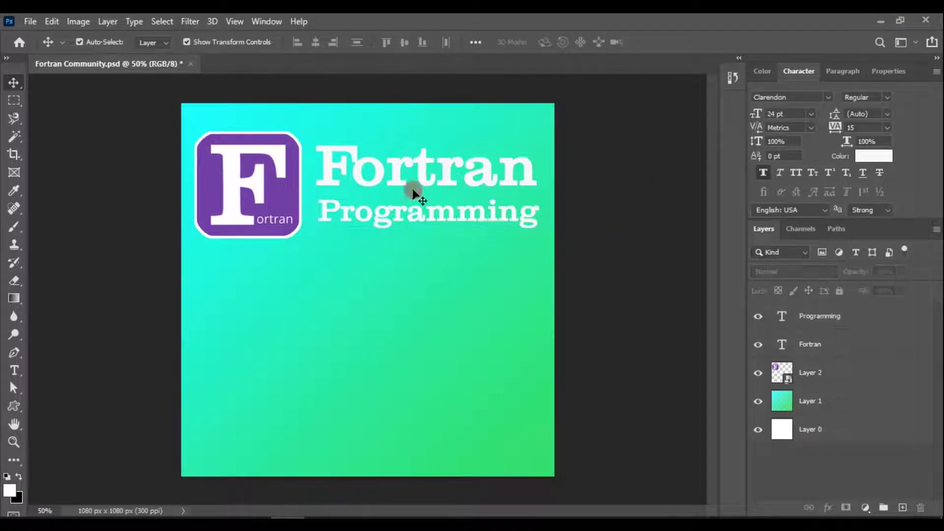
pyautogui.click(432, 164)
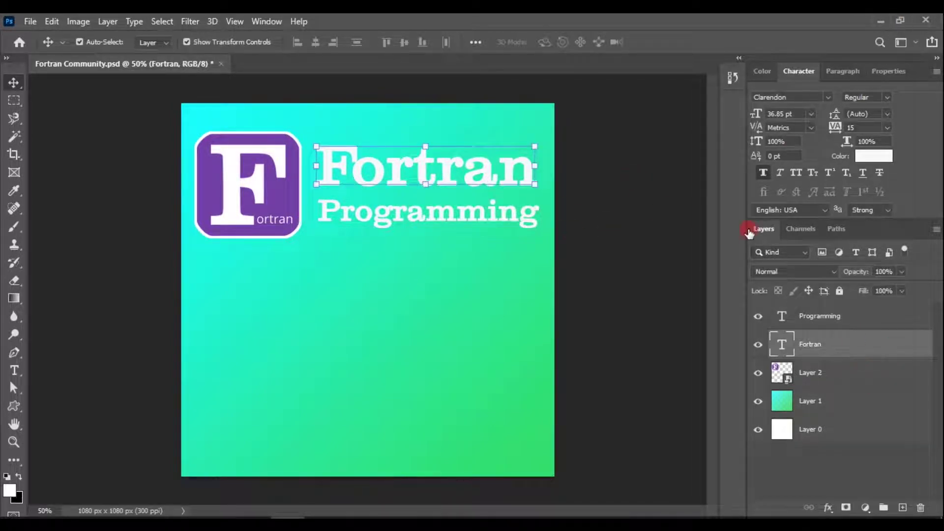
# Step: Turn on Bevel & Emboss and Drop Shadow in the Fortran layer's style
pyautogui.doubleClick(861, 344)
pyautogui.moveTo(727, 89); pyautogui.dragTo(756, 78)
pyautogui.click(580, 141)
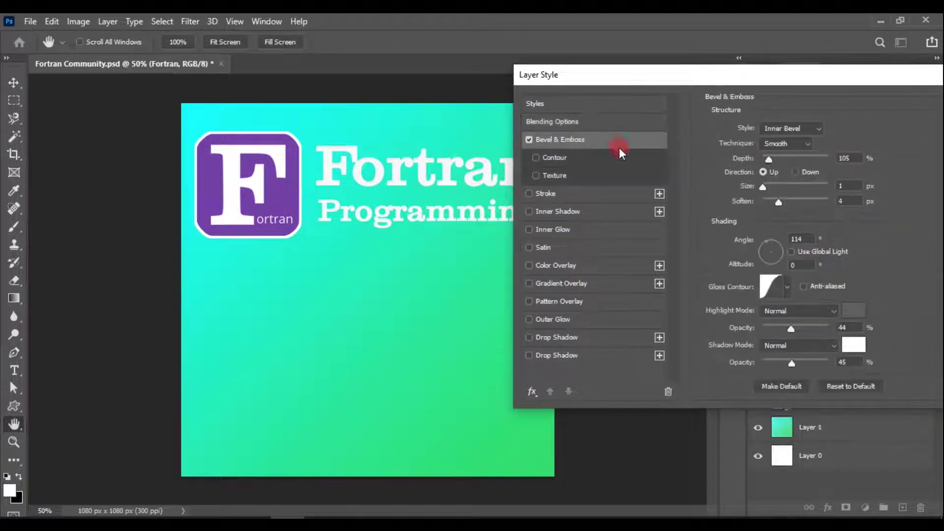
pyautogui.click(565, 337)
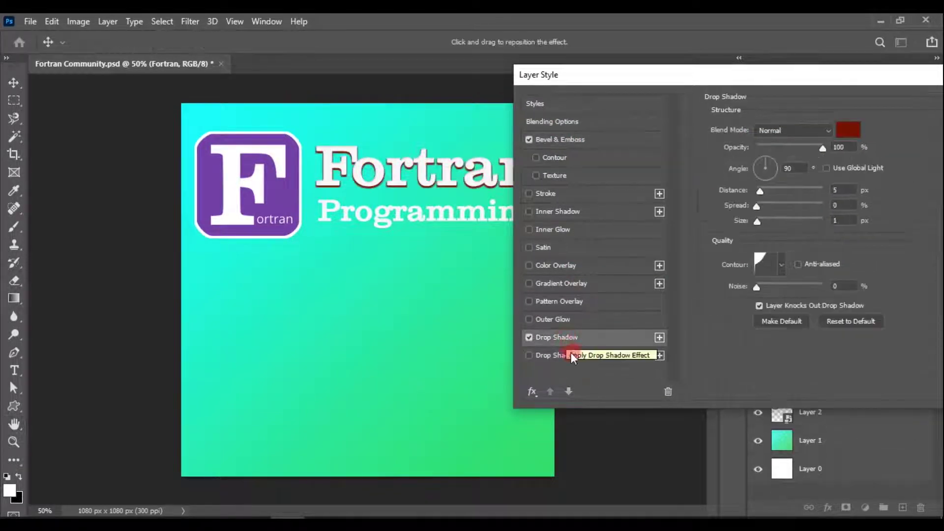
pyautogui.click(550, 352)
pyautogui.click(573, 338)
# Step: Set the drop shadow to dark grey with the sixth contour and apply the effects
pyautogui.click(850, 131)
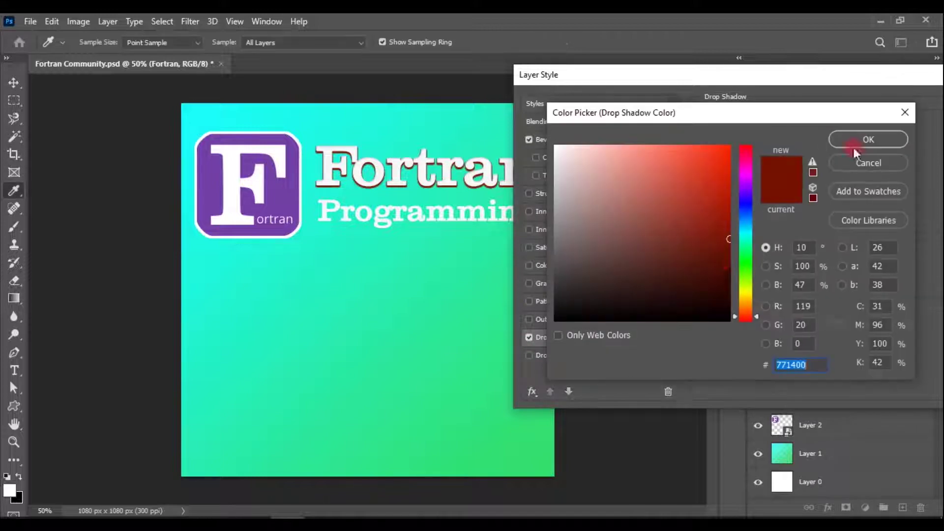
pyautogui.moveTo(716, 258); pyautogui.dragTo(539, 270)
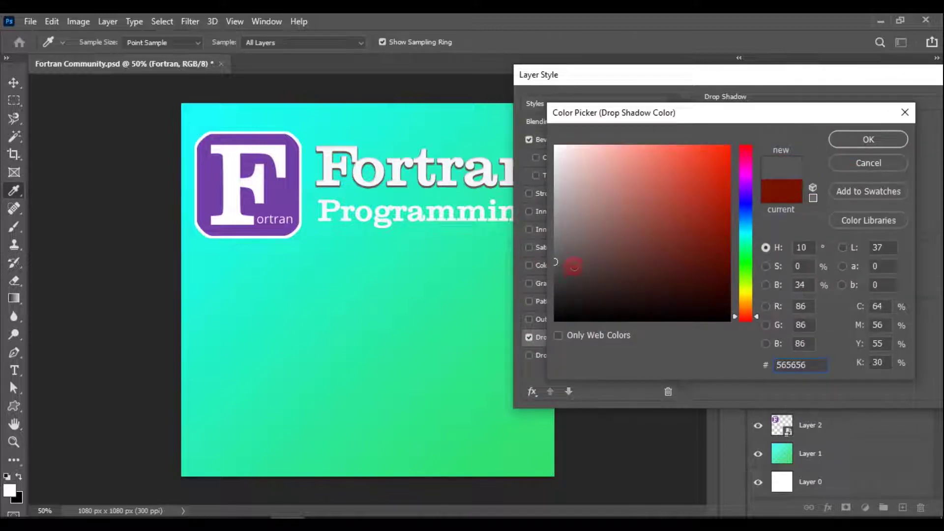
pyautogui.click(854, 147)
pyautogui.click(782, 269)
pyautogui.click(798, 305)
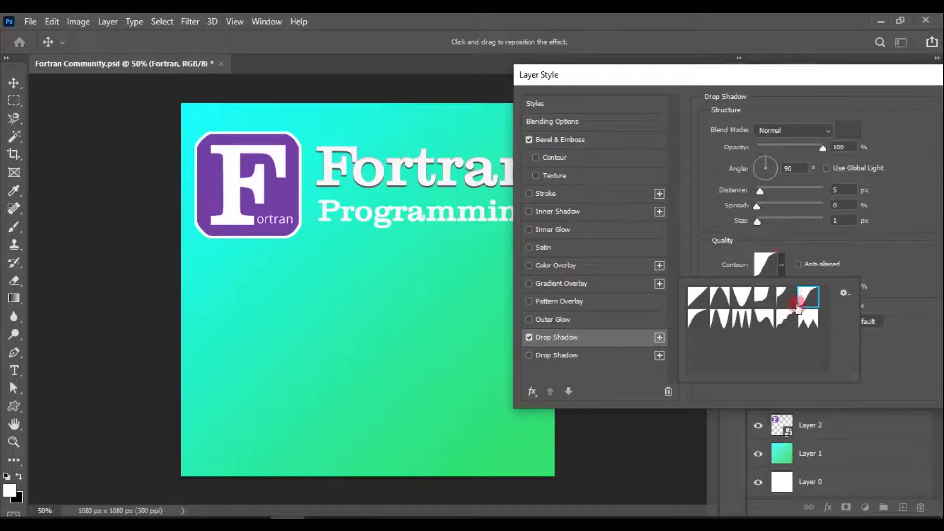
pyautogui.click(719, 297)
pyautogui.click(762, 297)
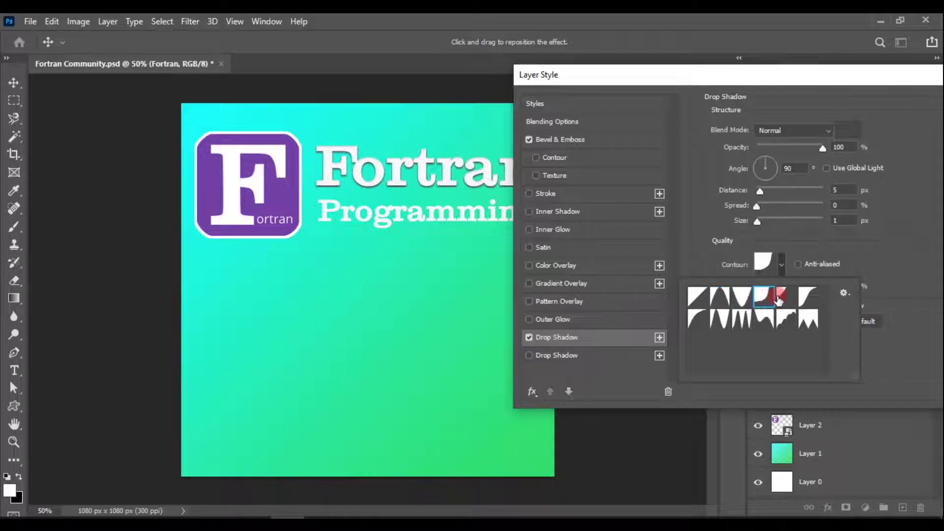
pyautogui.click(806, 298)
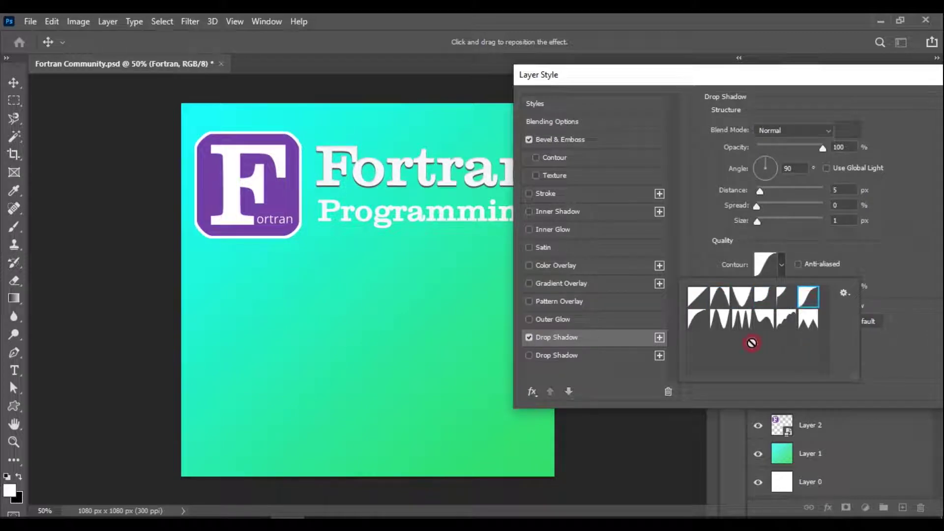
pyautogui.click(904, 211)
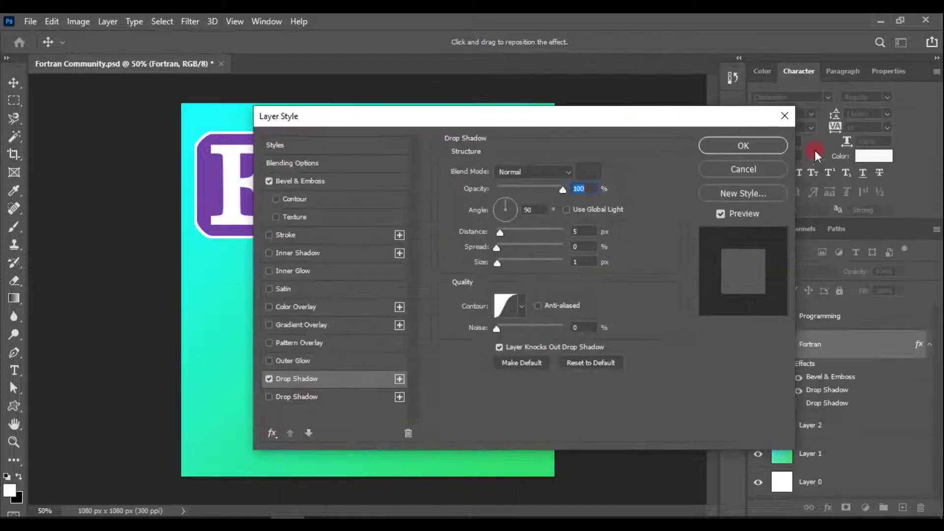
pyautogui.click(727, 143)
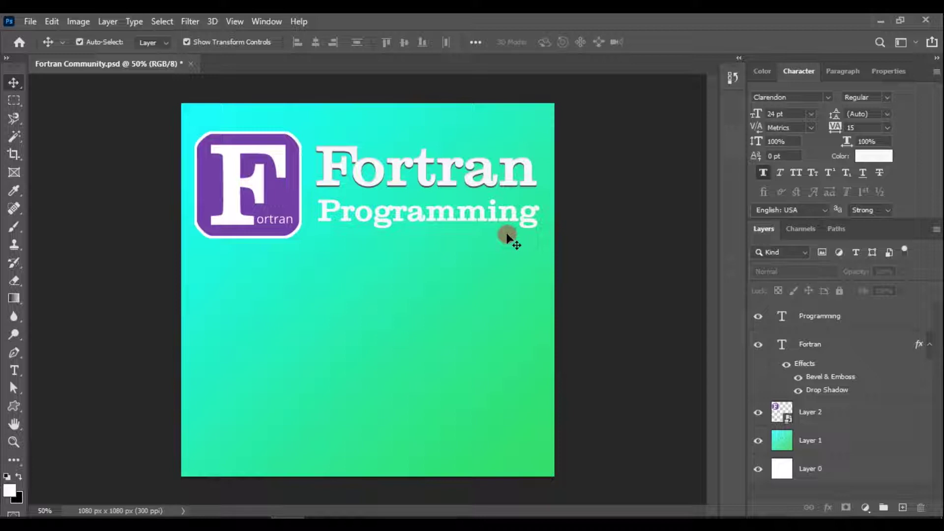
pyautogui.click(421, 176)
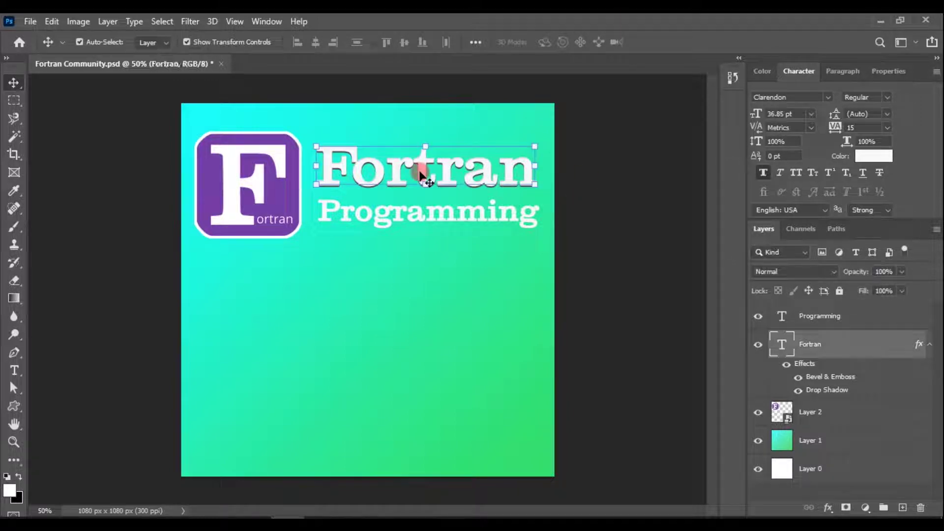
# Step: Increase the Fortran title's second drop shadow size to 49
pyautogui.doubleClick(891, 351)
pyautogui.moveTo(648, 126); pyautogui.dragTo(840, 105)
pyautogui.click(497, 388)
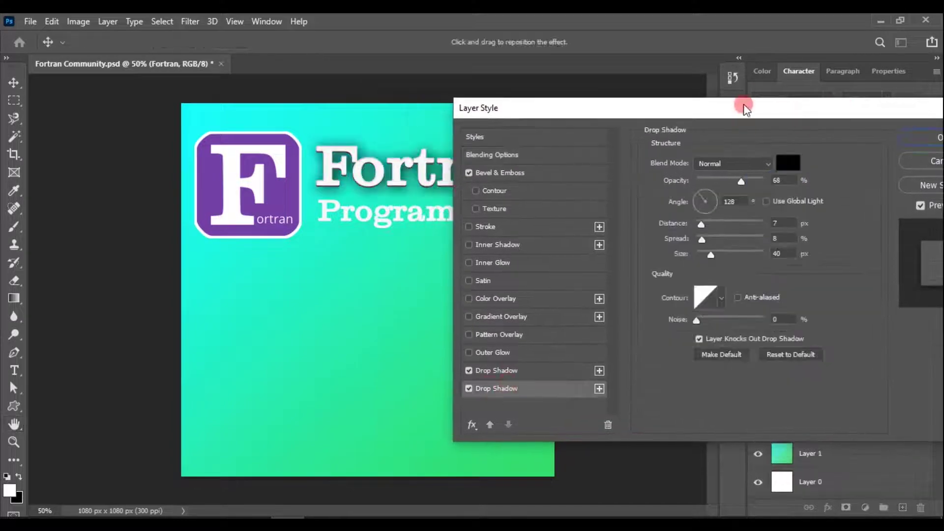
pyautogui.moveTo(743, 108); pyautogui.dragTo(806, 91)
pyautogui.moveTo(772, 237); pyautogui.dragTo(774, 238)
pyautogui.write('3')
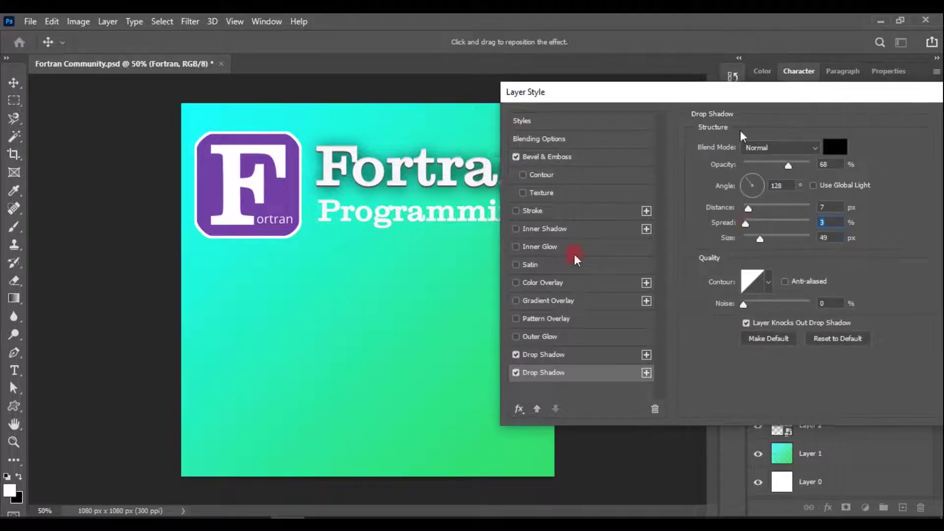
pyautogui.moveTo(934, 93)
pyautogui.mouseDown()
pyautogui.moveTo(661, 116)
pyautogui.moveTo(875, 99)
pyautogui.mouseUp()
pyautogui.click(708, 116)
# Step: Add a 6 px black stroke to Fortran and hide its second drop shadow
pyautogui.doubleClick(888, 353)
pyautogui.click(501, 205)
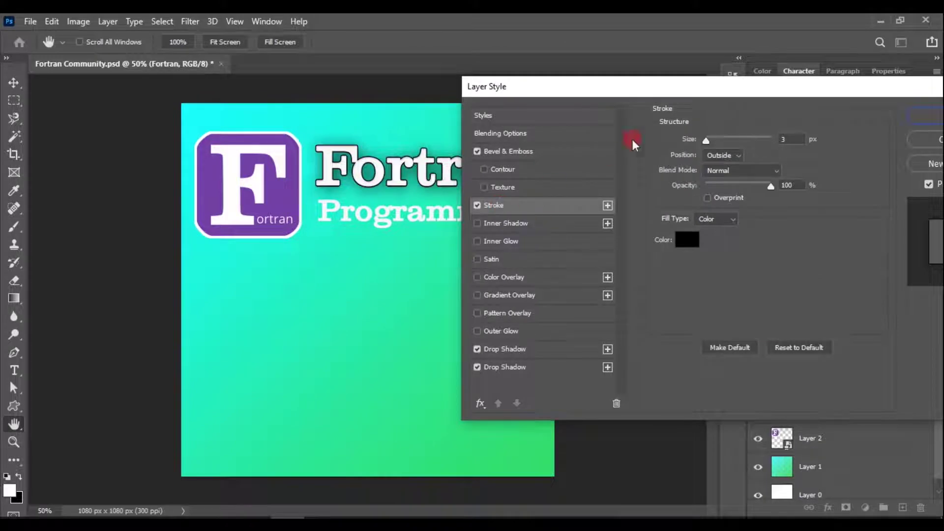
pyautogui.moveTo(799, 89); pyautogui.dragTo(775, 127)
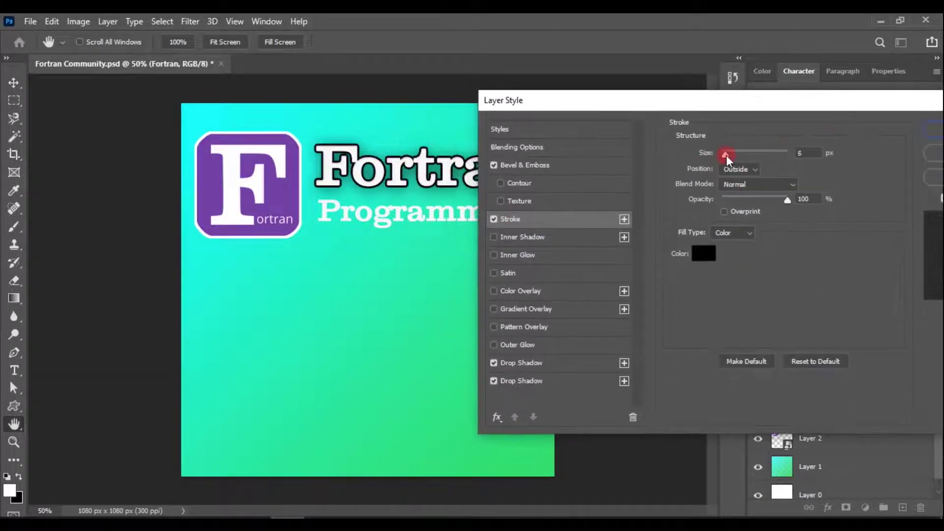
pyautogui.click(704, 254)
pyautogui.write('ffffff')
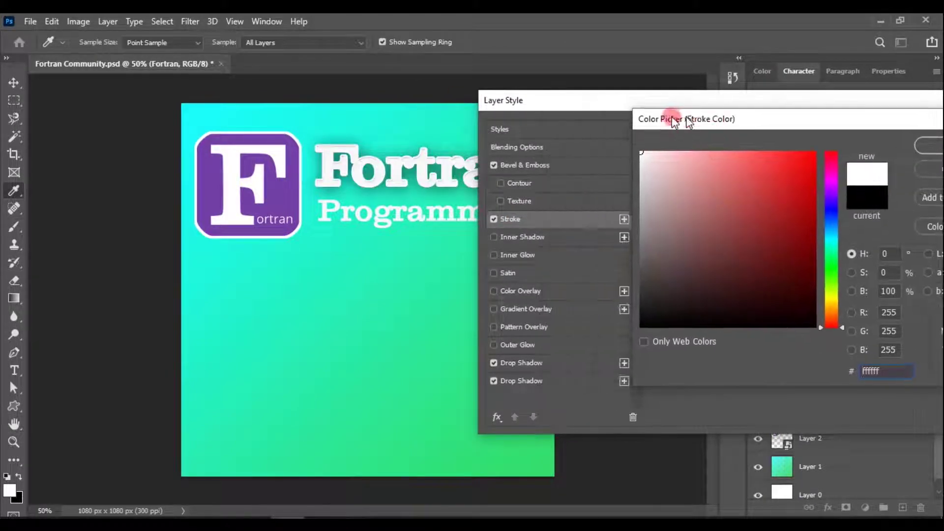
pyautogui.click(597, 290)
pyautogui.click(898, 139)
pyautogui.click(784, 175)
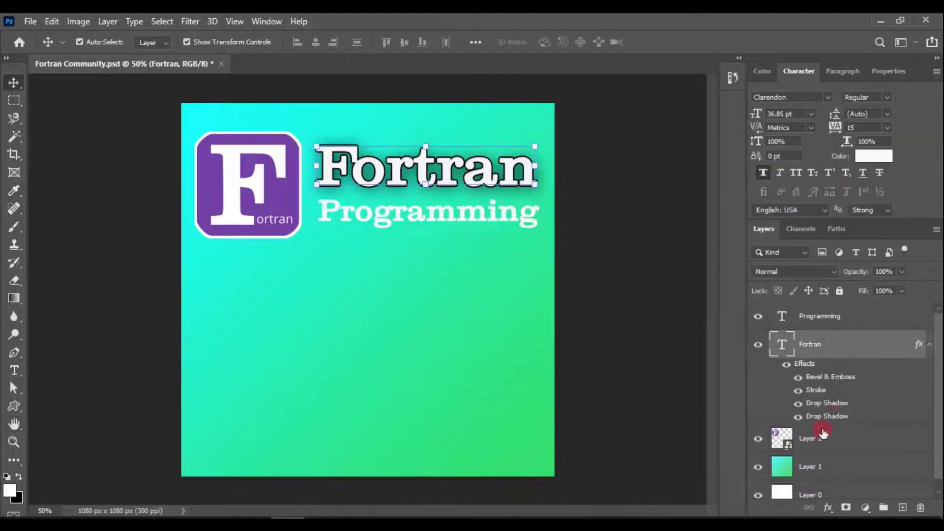
pyautogui.click(799, 417)
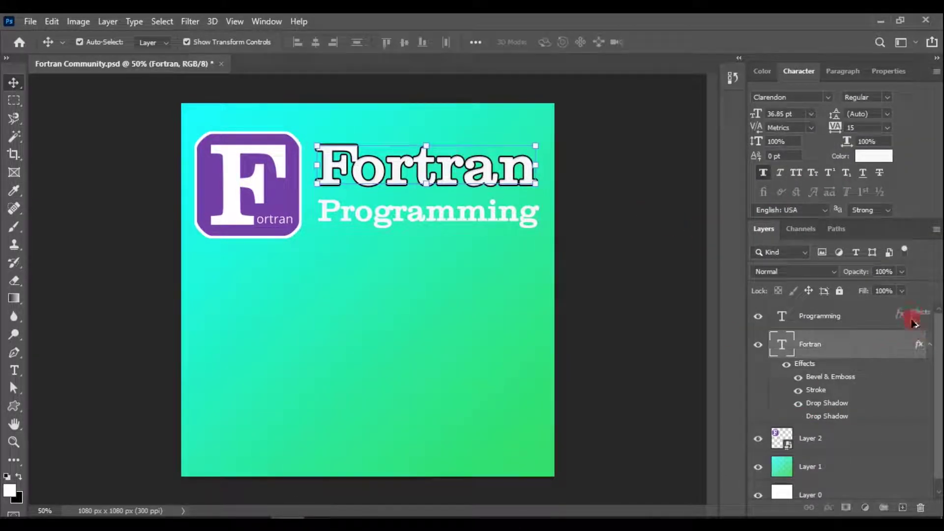
# Step: Copy Fortran's effects onto Programming and scale both titles up slightly together
pyautogui.moveTo(912, 322); pyautogui.dragTo(912, 321)
pyautogui.moveTo(470, 217); pyautogui.dragTo(462, 211)
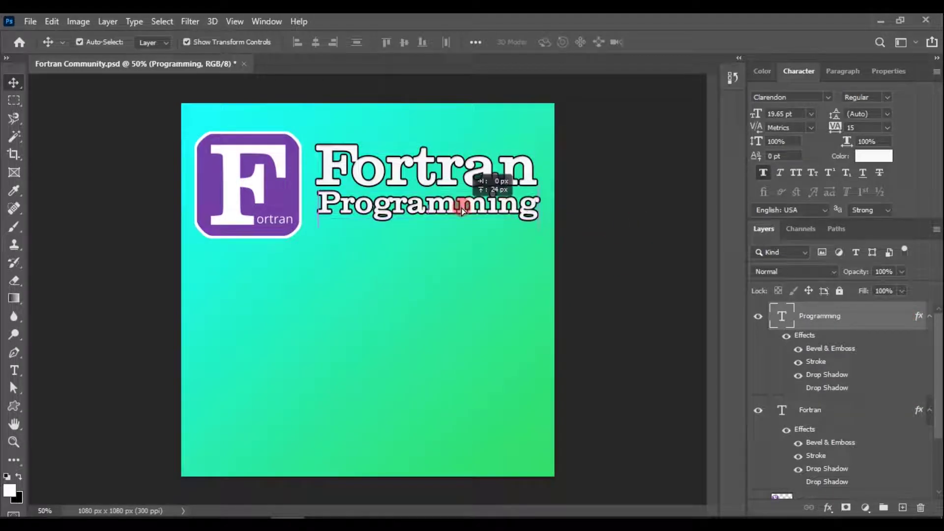
pyautogui.click(470, 177)
pyautogui.keyDown('shift'); pyautogui.click(490, 210); pyautogui.keyUp('shift')
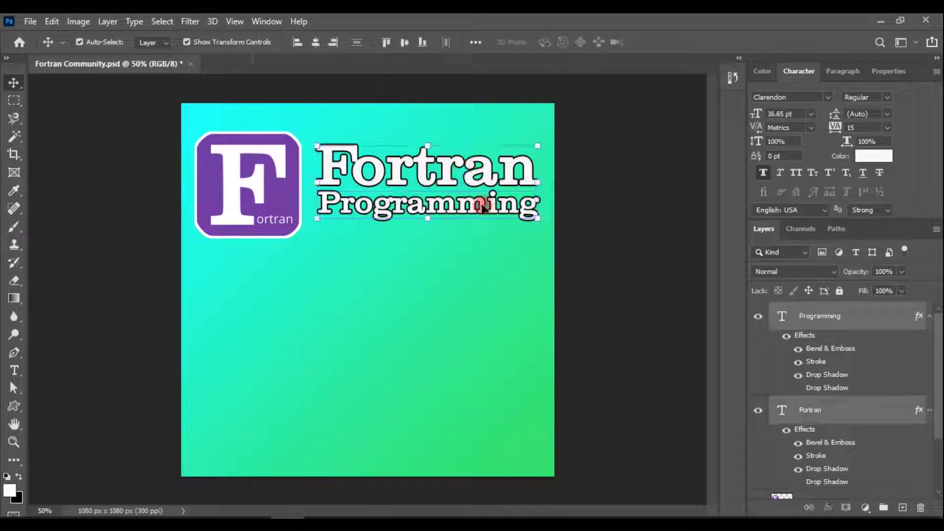
pyautogui.moveTo(476, 178); pyautogui.dragTo(477, 180)
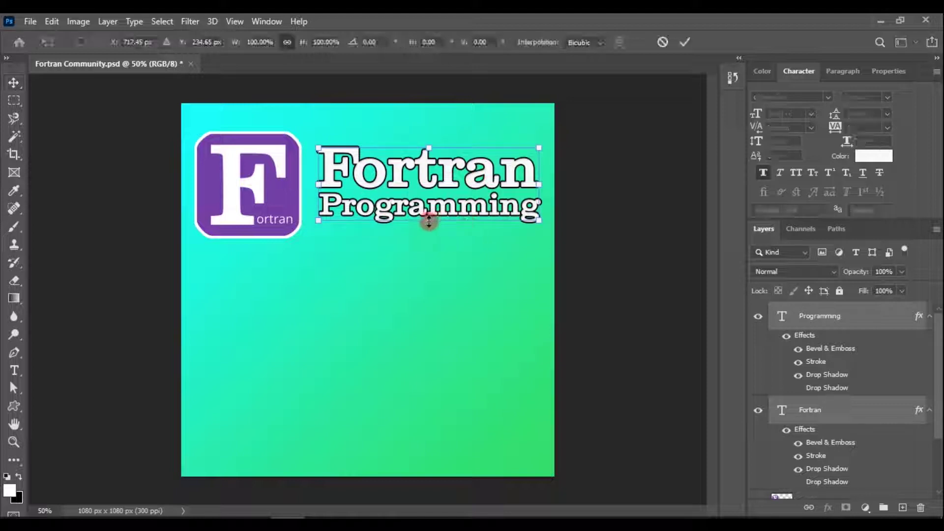
pyautogui.moveTo(430, 220); pyautogui.dragTo(430, 226)
pyautogui.moveTo(539, 185); pyautogui.dragTo(545, 187)
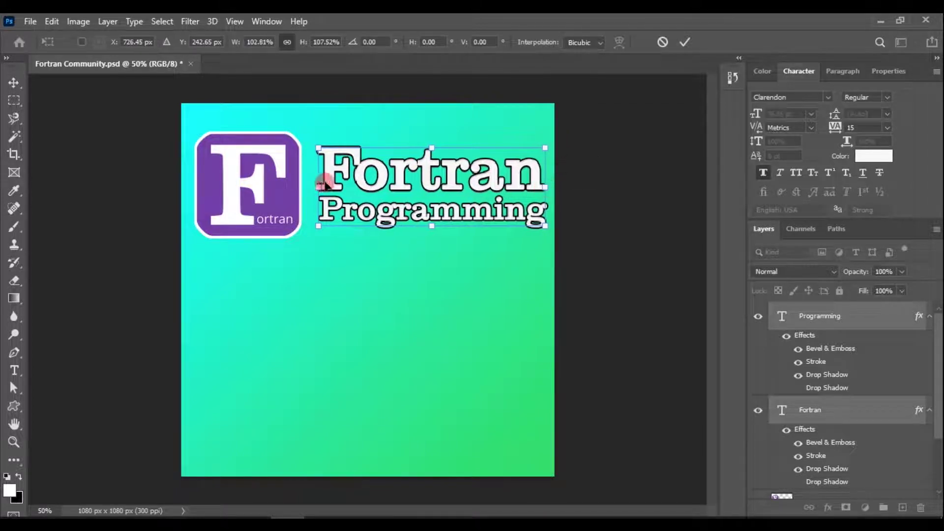
pyautogui.moveTo(319, 187); pyautogui.dragTo(313, 187)
pyautogui.click(699, 42)
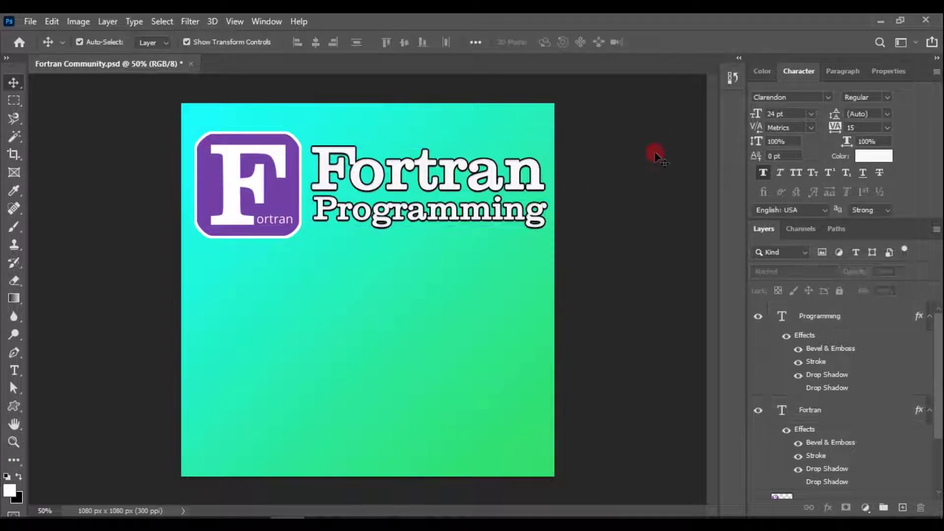
# Step: Recolour the Programming text orange ff8400
pyautogui.click(439, 213)
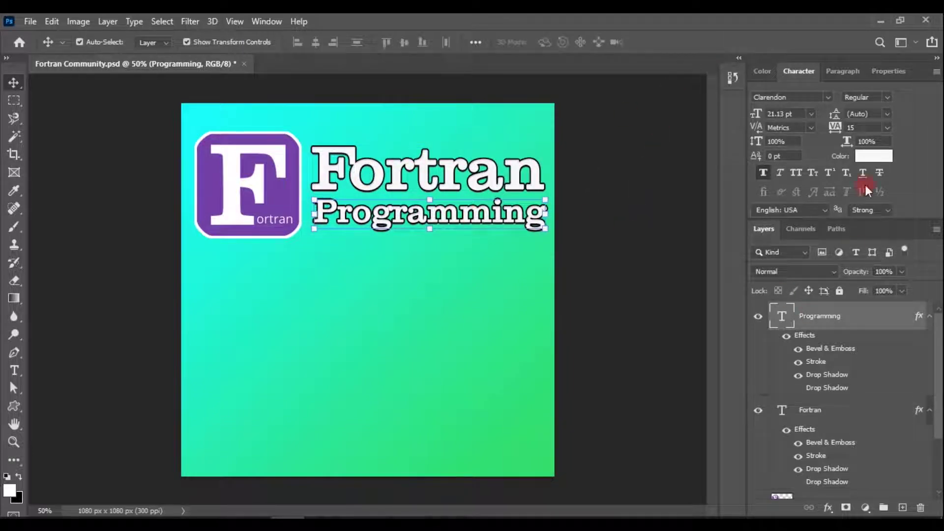
pyautogui.click(873, 156)
pyautogui.moveTo(700, 229)
pyautogui.mouseDown()
pyautogui.moveTo(735, 274)
pyautogui.moveTo(735, 145)
pyautogui.mouseUp()
pyautogui.moveTo(755, 291)
pyautogui.mouseDown()
pyautogui.moveTo(759, 307)
pyautogui.moveTo(744, 302)
pyautogui.mouseUp()
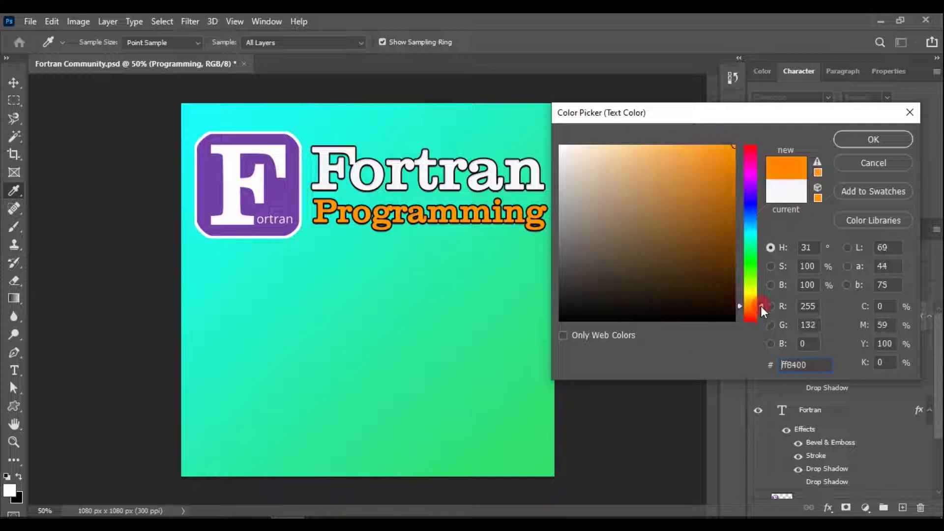
pyautogui.click(870, 140)
pyautogui.press('v')
pyautogui.click(658, 224)
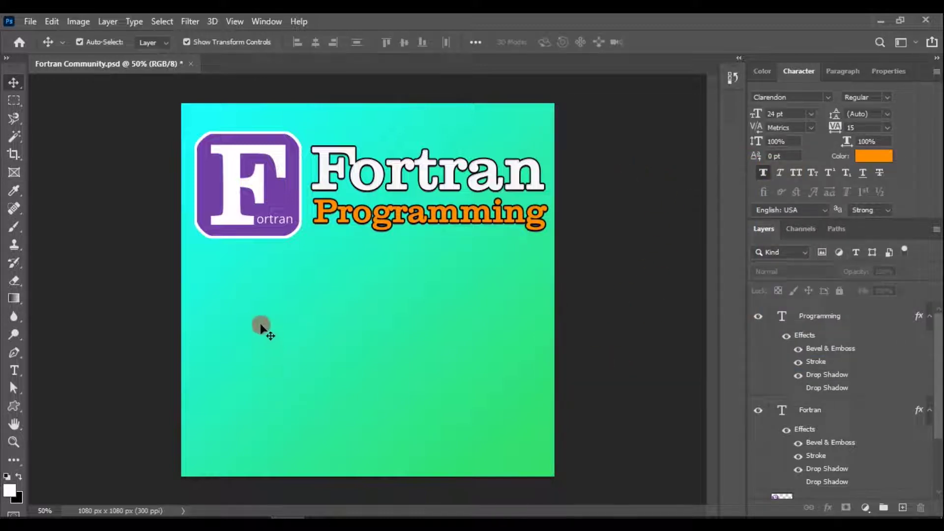
# Step: Add a placeholder text layer and move it to the canvas centre
pyautogui.press('t')
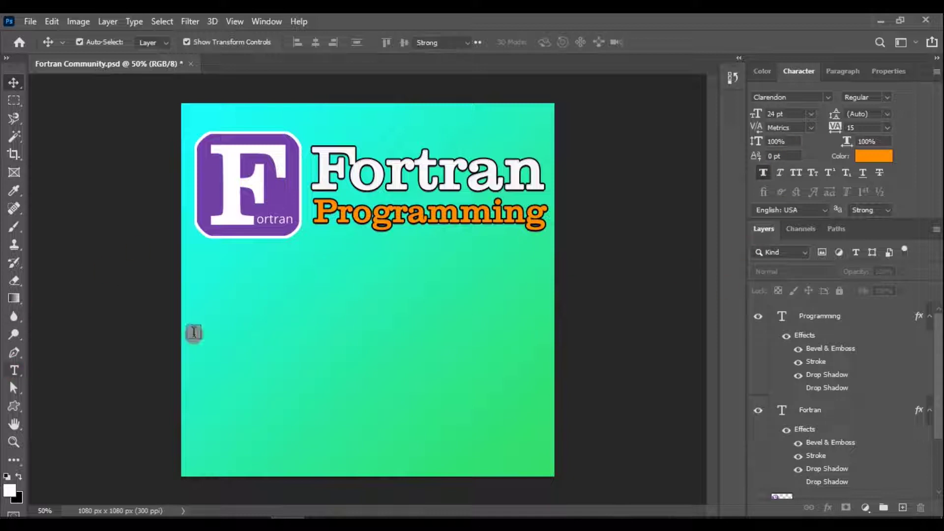
pyautogui.click(39, 292)
pyautogui.hotkey('ctrl', 'Return')
pyautogui.press('v')
pyautogui.moveTo(242, 275); pyautogui.dragTo(430, 282)
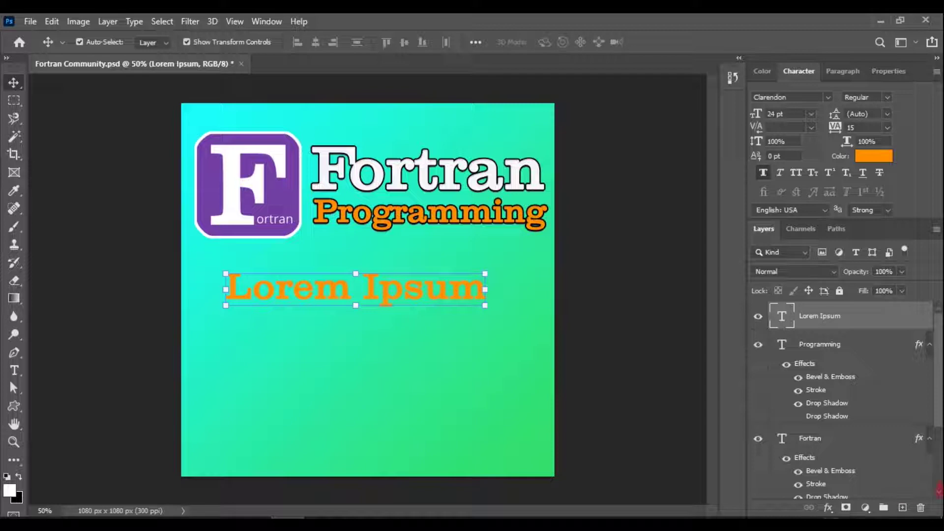
# Step: Set the font to Nokia Pure Headline Bold and switch keyboard input to Amharic
pyautogui.click(809, 96)
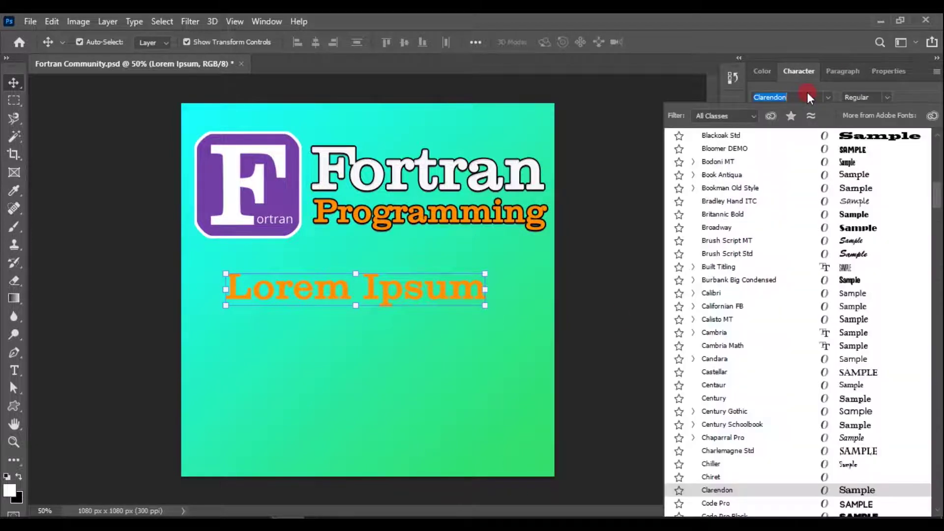
pyautogui.write('Nokia Pure Headli...')
pyautogui.click(757, 162)
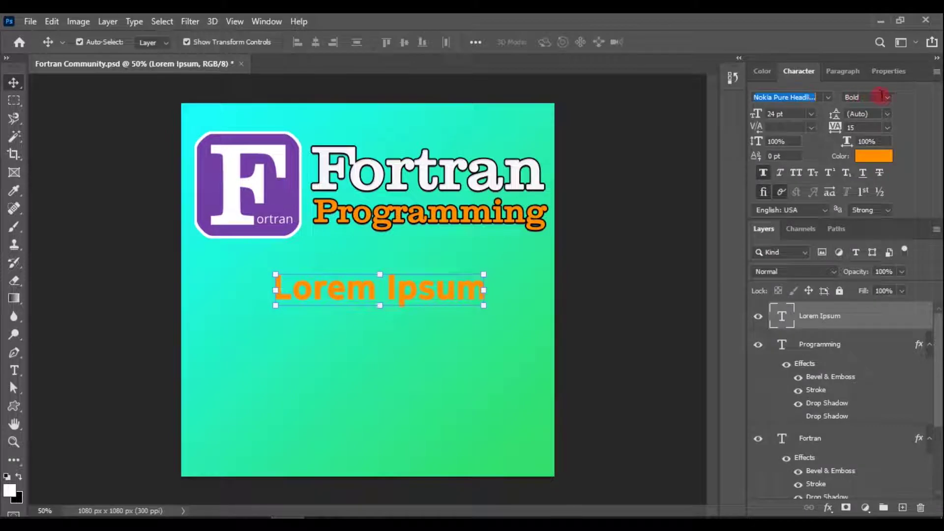
pyautogui.click(881, 95)
pyautogui.click(863, 126)
pyautogui.click(875, 516)
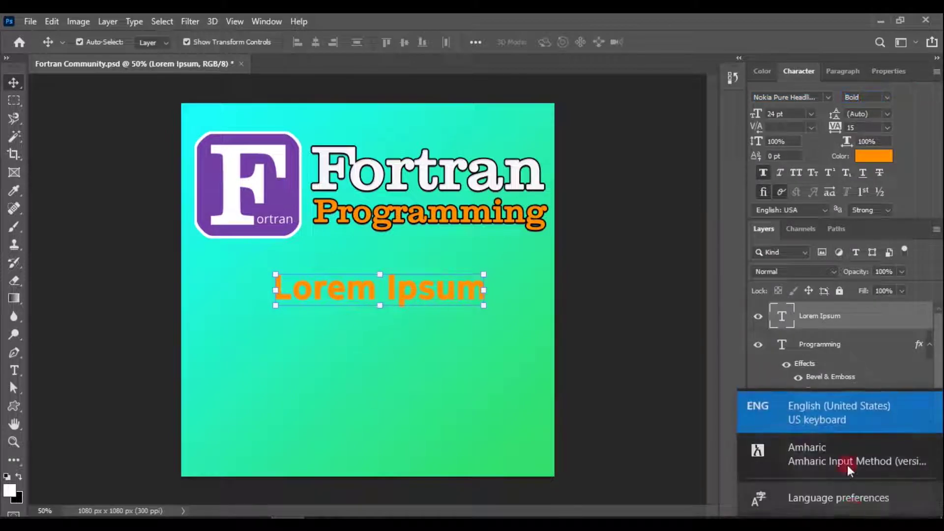
pyautogui.click(849, 467)
# Step: Replace the placeholder with the first Amharic line, shift it left, and colour it 000000
pyautogui.doubleClick(427, 288)
pyautogui.write('Y')
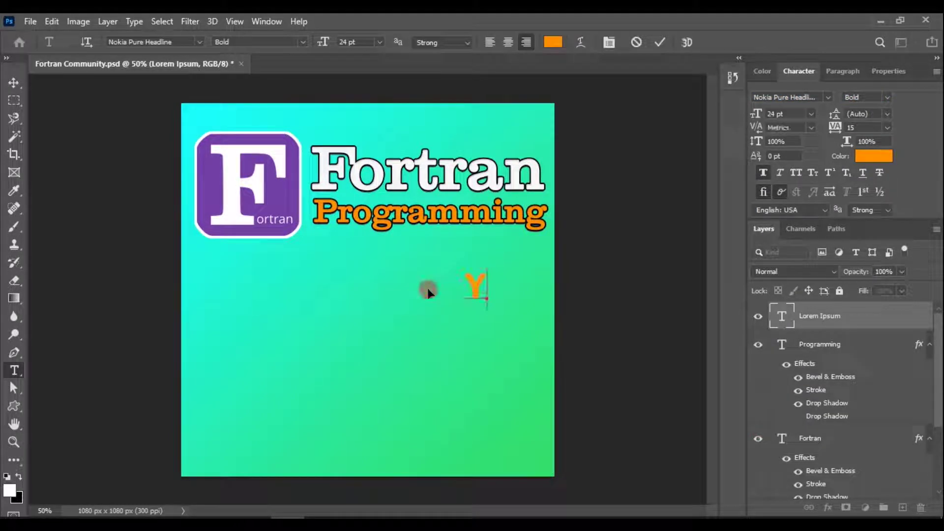
pyautogui.press('BackSpace')
pyautogui.write('የፎርትራን')
pyautogui.moveTo(432, 289)
pyautogui.mouseDown()
pyautogui.moveTo(322, 279)
pyautogui.moveTo(378, 364)
pyautogui.mouseUp()
pyautogui.click(874, 156)
pyautogui.write('000000')
pyautogui.click(880, 141)
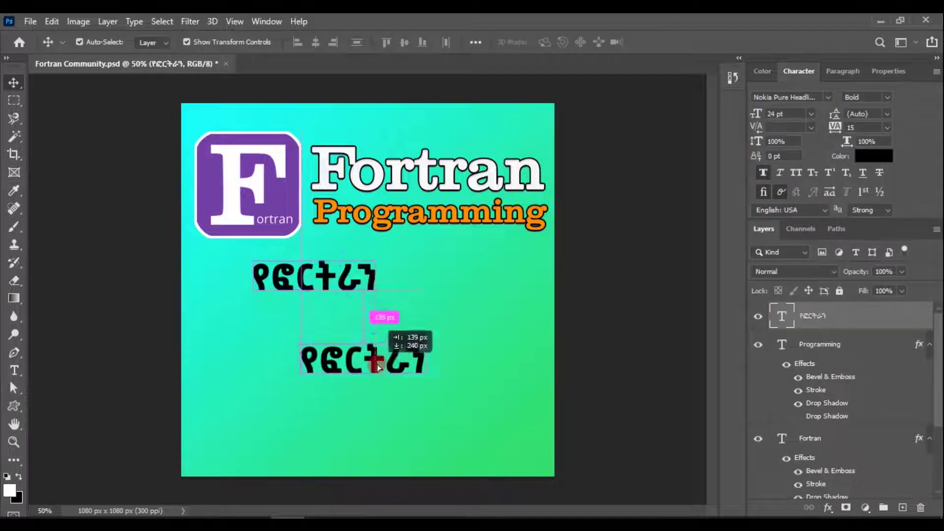
# Step: Rewrite duplicated lines as ፕሮግራሚንግ and ስልጠና, each copied lower down
pyautogui.doubleClick(401, 362)
pyautogui.write('ፕሮ')
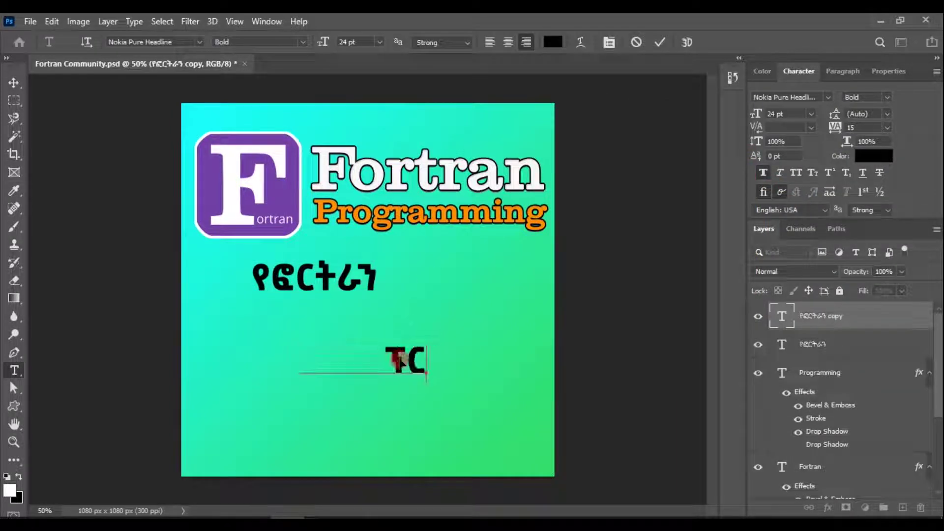
pyautogui.write('ግራሚን')
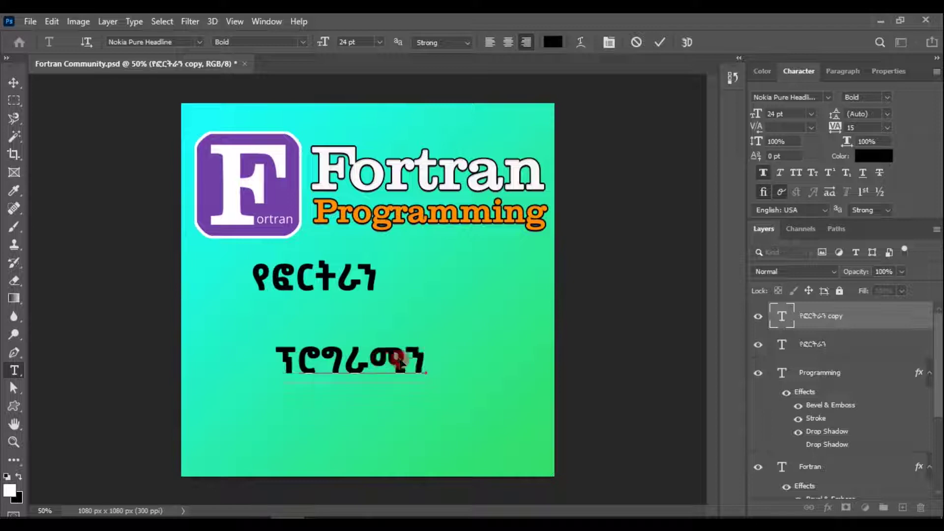
pyautogui.write('ግ')
pyautogui.click(659, 42)
pyautogui.press('v')
pyautogui.moveTo(371, 358)
pyautogui.mouseDown()
pyautogui.moveTo(421, 319)
pyautogui.moveTo(403, 379)
pyautogui.mouseUp()
pyautogui.doubleClick(404, 378)
pyautogui.write('ስልጠ')
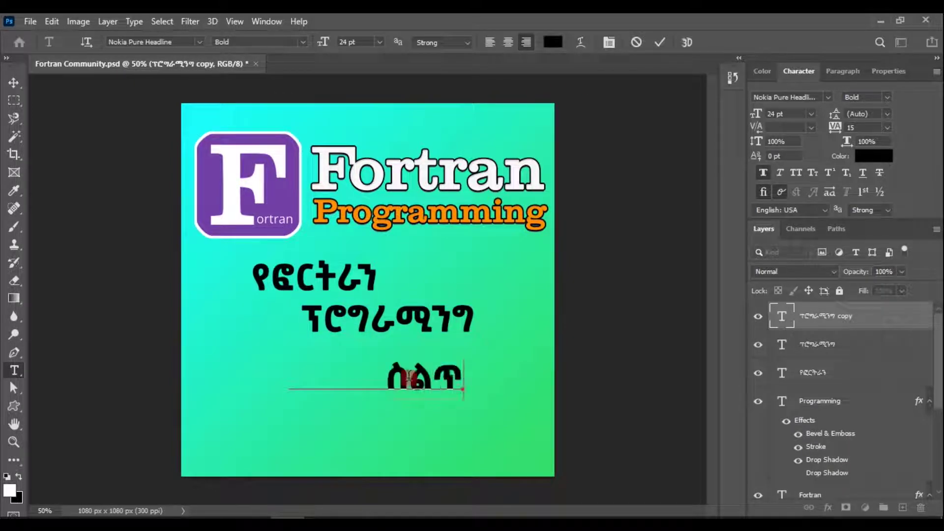
pyautogui.write('ና')
pyautogui.click(659, 42)
# Step: Alt-drag a fourth copy to the lower left and start typing በአማርኛ
pyautogui.press('v')
pyautogui.moveTo(418, 376)
pyautogui.mouseDown()
pyautogui.moveTo(456, 355)
pyautogui.moveTo(314, 417)
pyautogui.mouseUp()
pyautogui.doubleClick(313, 417)
pyautogui.write('በአማር')
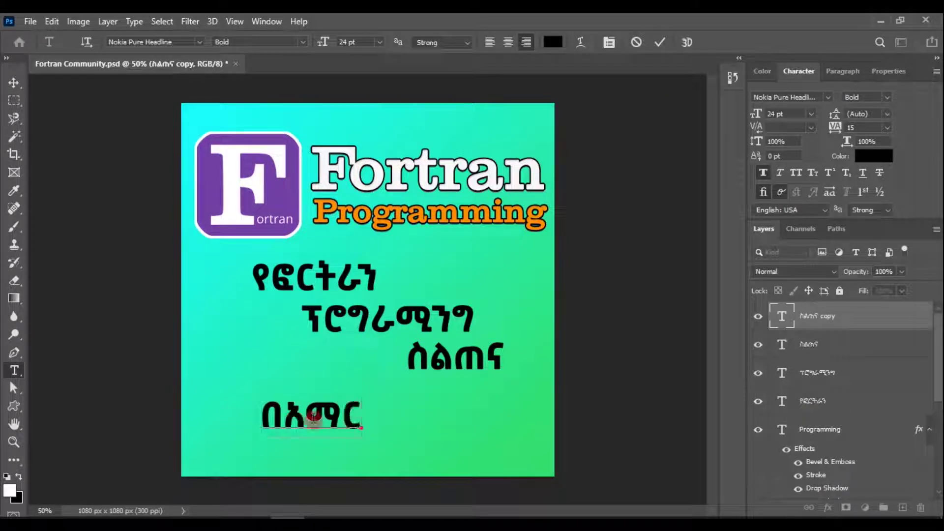
pyautogui.write('g')
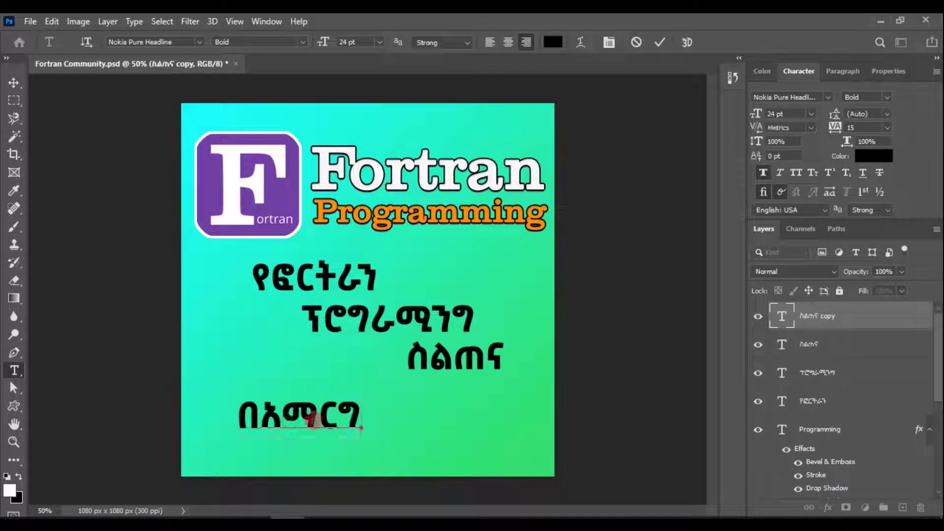
pyautogui.press('BackSpace')
# Step: Finish the በአማርኛ line and shift the upper Amharic lines left
pyautogui.write('ኛ')
pyautogui.hotkey('ctrl', 'Return')
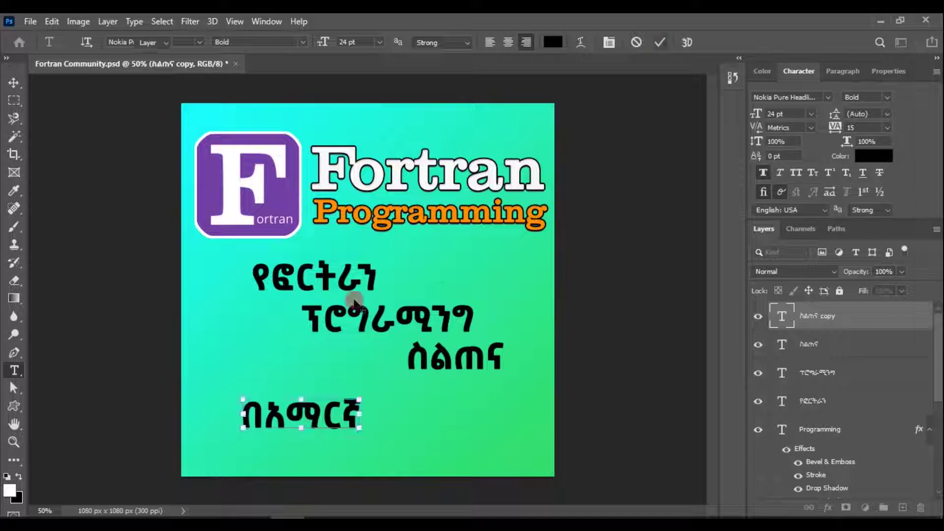
pyautogui.press('v')
pyautogui.moveTo(295, 276); pyautogui.dragTo(248, 274)
pyautogui.moveTo(399, 327); pyautogui.dragTo(391, 326)
# Step: Enlarge the top Amharic line and move ስልጠና down and left
pyautogui.click(305, 272)
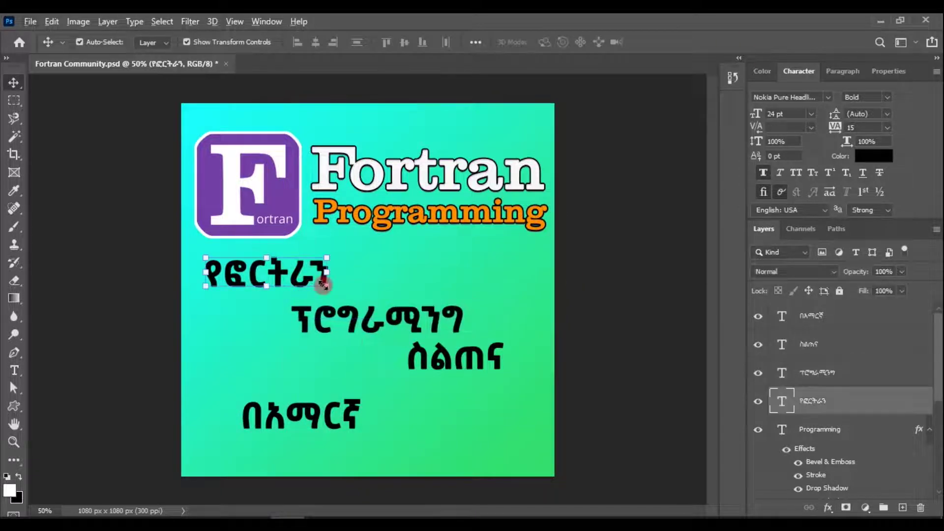
pyautogui.hotkey('ctrl', 't')
pyautogui.moveTo(337, 297); pyautogui.dragTo(379, 294)
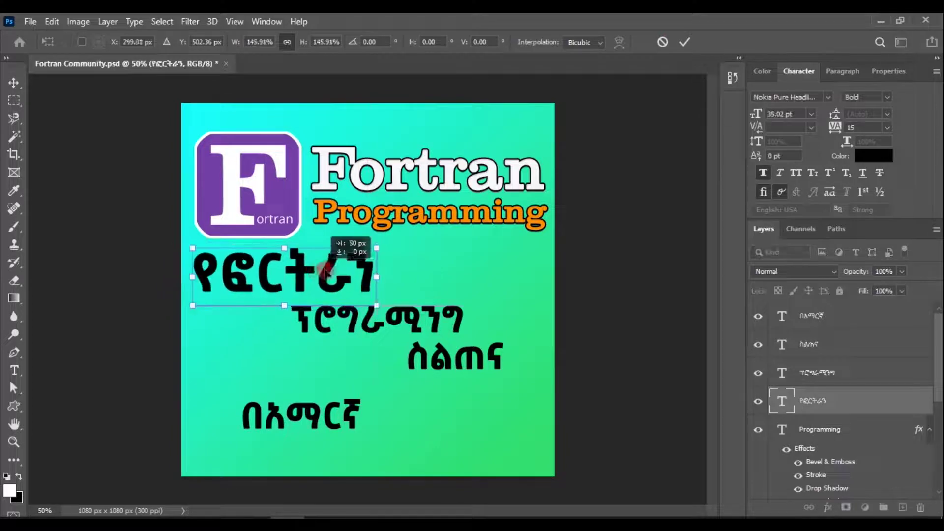
pyautogui.click(684, 42)
pyautogui.moveTo(427, 357); pyautogui.dragTo(418, 393)
# Step: Enlarge ፕሮግራሚንግ and move በአማርኛ to the lower right
pyautogui.click(404, 325)
pyautogui.hotkey('ctrl', 't')
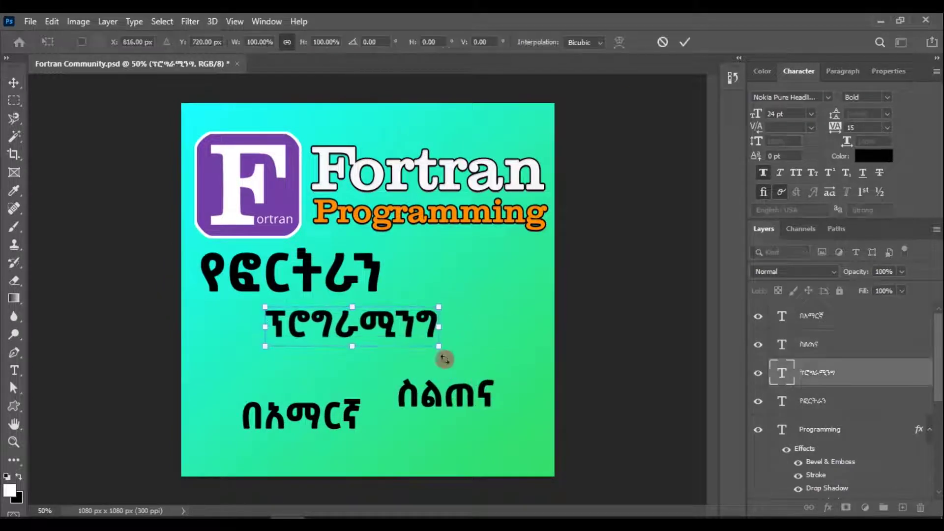
pyautogui.moveTo(449, 349); pyautogui.dragTo(527, 359)
pyautogui.press('Escape')
pyautogui.hotkey('ctrl', 't')
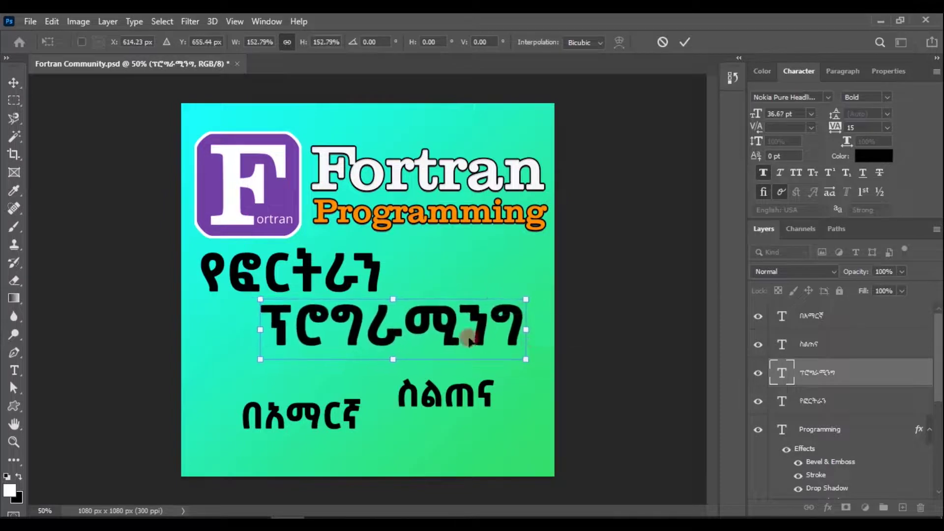
pyautogui.press('Return')
pyautogui.moveTo(315, 415)
pyautogui.mouseDown()
pyautogui.moveTo(428, 403)
pyautogui.moveTo(443, 374)
pyautogui.mouseUp()
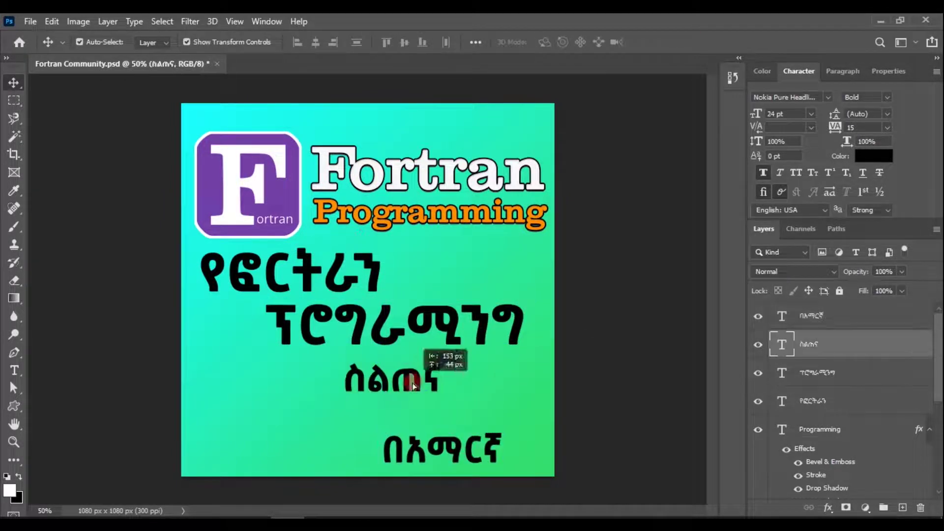
# Step: Resize ስልጠና and nudge ፕሮግራሚንግ and ስልጠና into a staggered layout
pyautogui.hotkey('ctrl', 't')
pyautogui.moveTo(497, 408)
pyautogui.mouseDown()
pyautogui.moveTo(533, 420)
pyautogui.moveTo(516, 429)
pyautogui.mouseUp()
pyautogui.moveTo(467, 386); pyautogui.dragTo(489, 375)
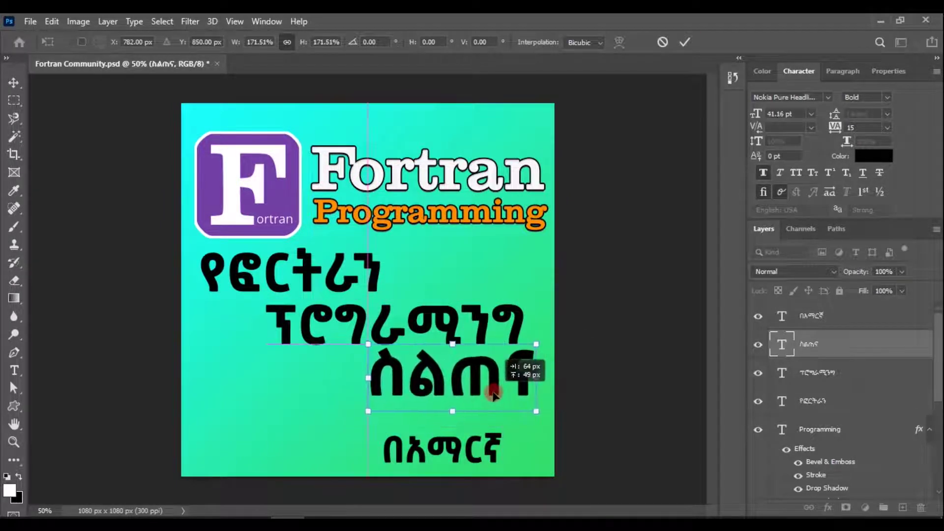
pyautogui.press('Return')
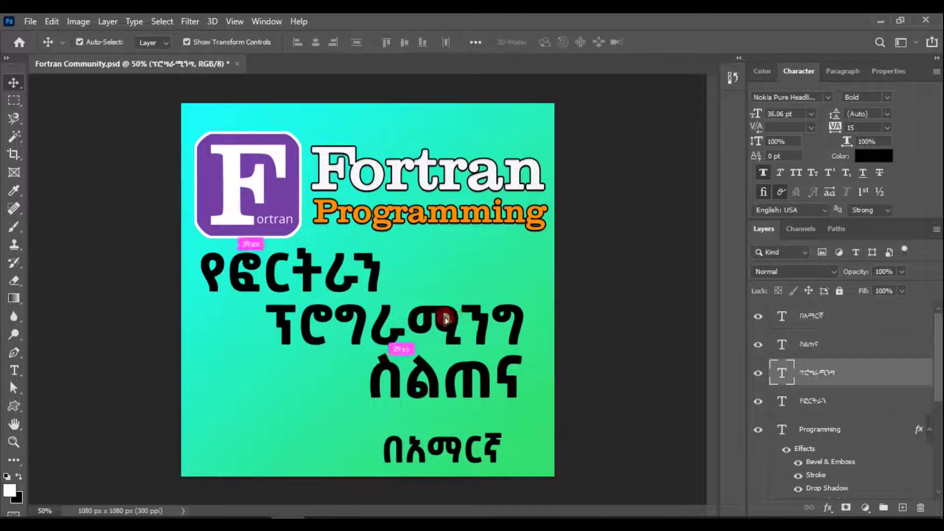
pyautogui.moveTo(386, 325); pyautogui.dragTo(359, 325)
pyautogui.moveTo(437, 351); pyautogui.dragTo(447, 352)
# Step: Scale the three Amharic lines up together and nudge the block left
pyautogui.keyDown('shift'); pyautogui.click(432, 327); pyautogui.keyUp('shift')
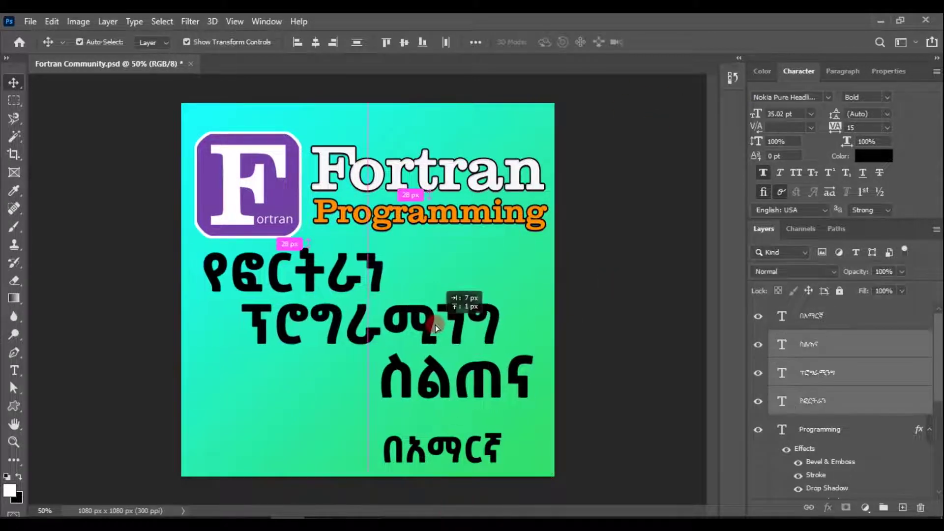
pyautogui.keyDown('shift'); pyautogui.click(530, 389); pyautogui.keyUp('shift')
pyautogui.moveTo(533, 397); pyautogui.dragTo(544, 401)
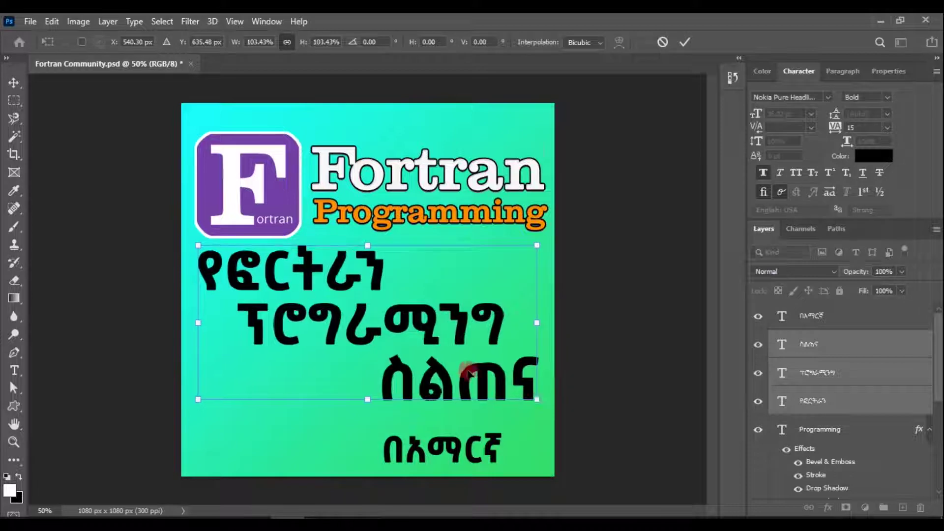
pyautogui.moveTo(203, 399); pyautogui.dragTo(200, 401)
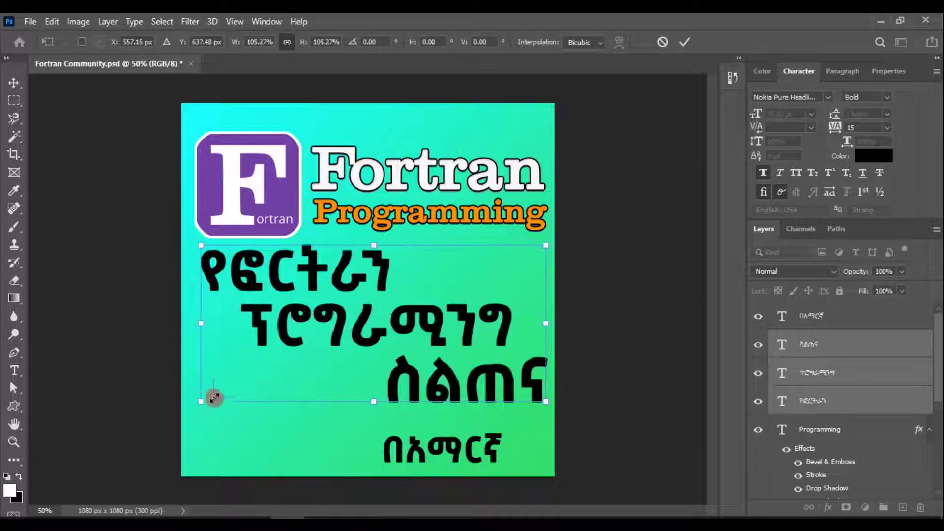
pyautogui.moveTo(355, 322); pyautogui.dragTo(351, 322)
# Step: Move በአማርኛ to the lower left and make it white (ffffff)
pyautogui.click(684, 41)
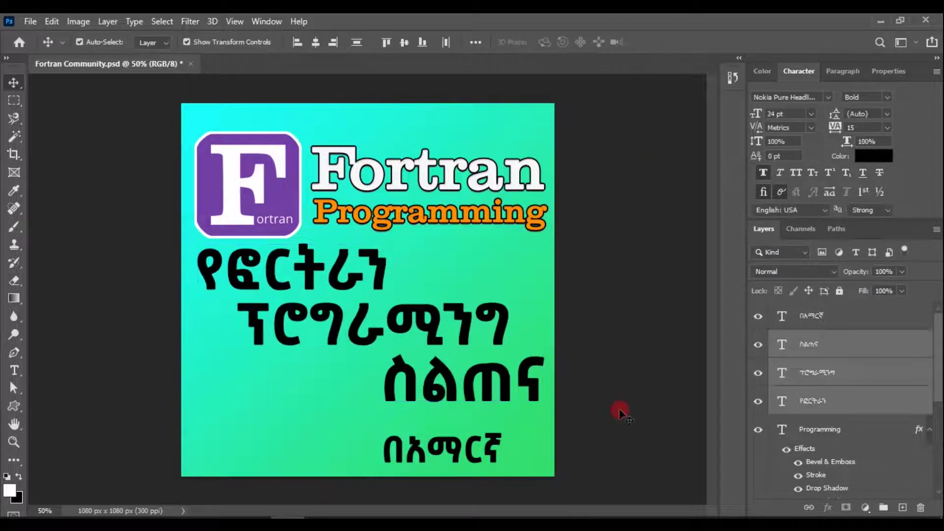
pyautogui.click(452, 459)
pyautogui.moveTo(451, 459); pyautogui.dragTo(277, 452)
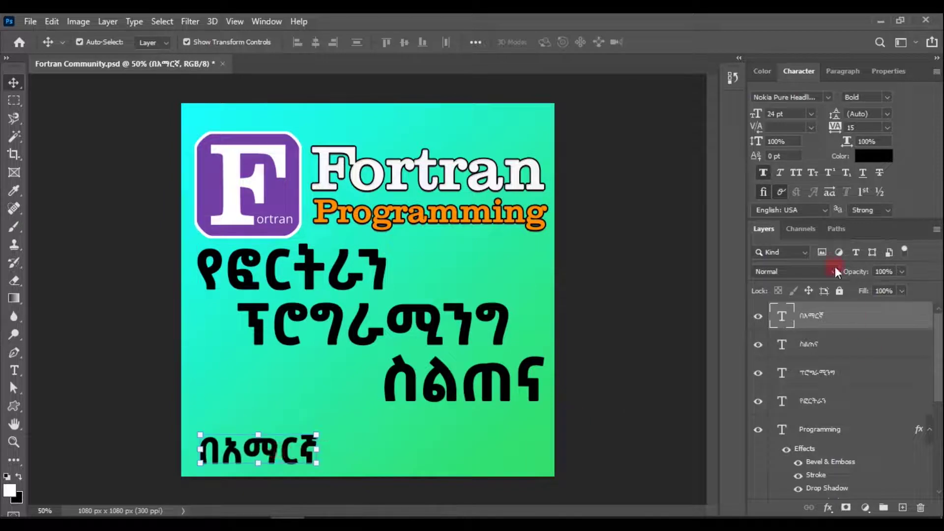
pyautogui.click(873, 156)
pyautogui.write('ffffff')
pyautogui.click(873, 140)
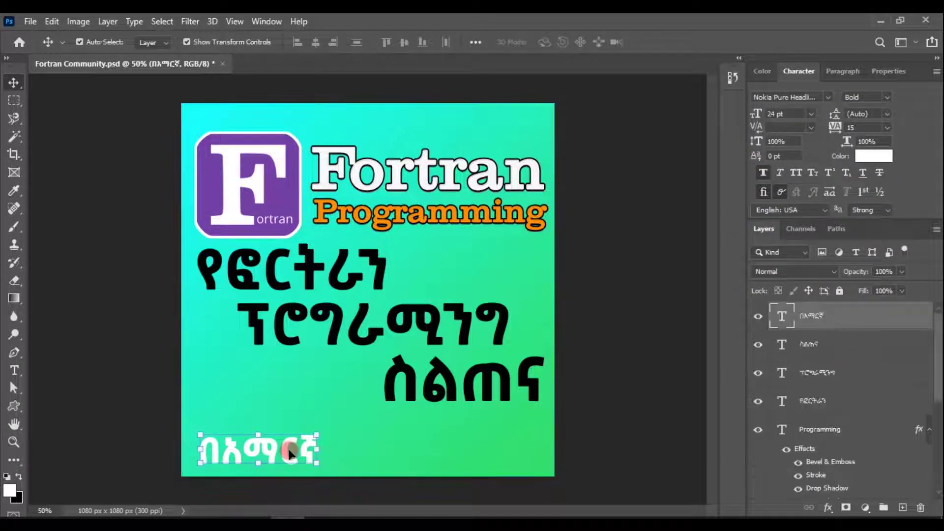
# Step: Add a new empty layer above the በአማርኛ text for the banner
pyautogui.click(880, 354)
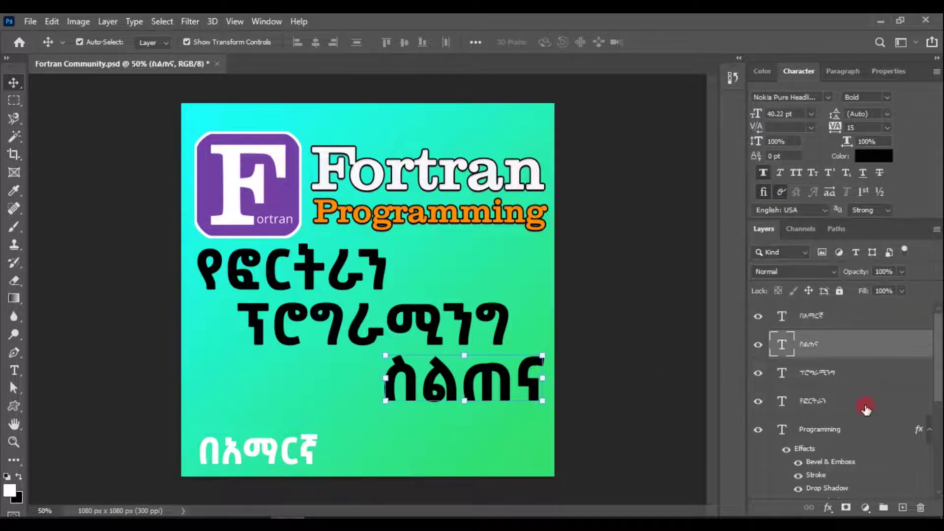
pyautogui.keyDown('shift'); pyautogui.click(865, 407); pyautogui.keyUp('shift')
pyautogui.click(617, 314)
pyautogui.click(278, 447)
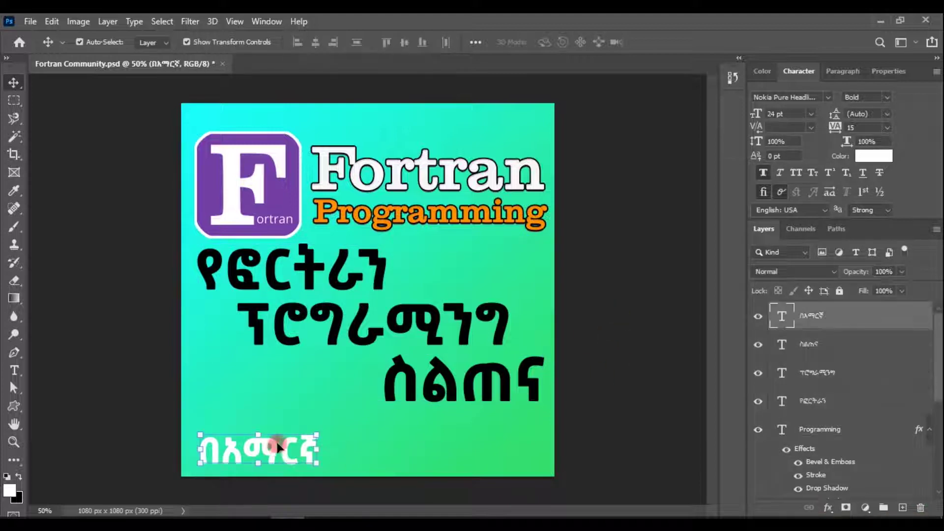
pyautogui.click(15, 101)
# Step: Draw a rectangular selection around በአማርኛ and enlarge it to cover the word
pyautogui.hotkey('ctrl', 'shift', 'alt', 'n')
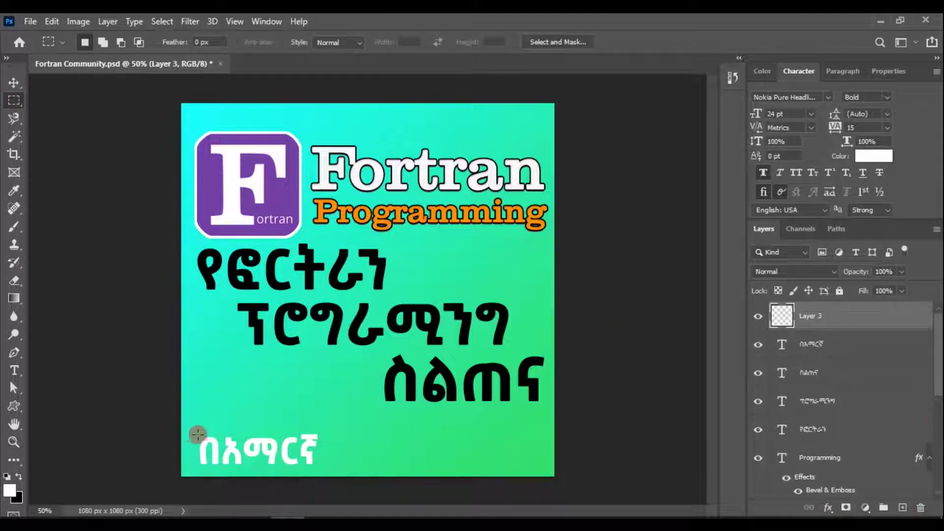
pyautogui.moveTo(274, 465); pyautogui.dragTo(325, 465)
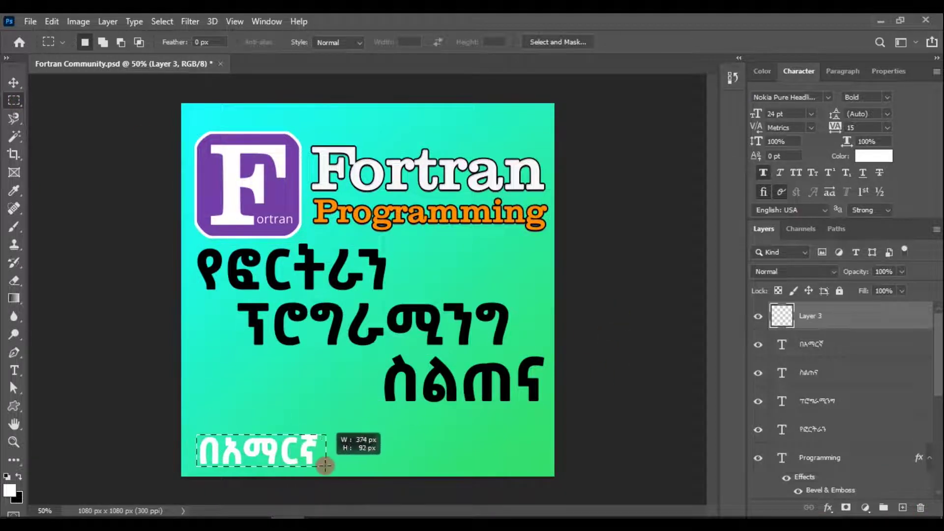
pyautogui.rightClick(306, 447)
pyautogui.click(369, 322)
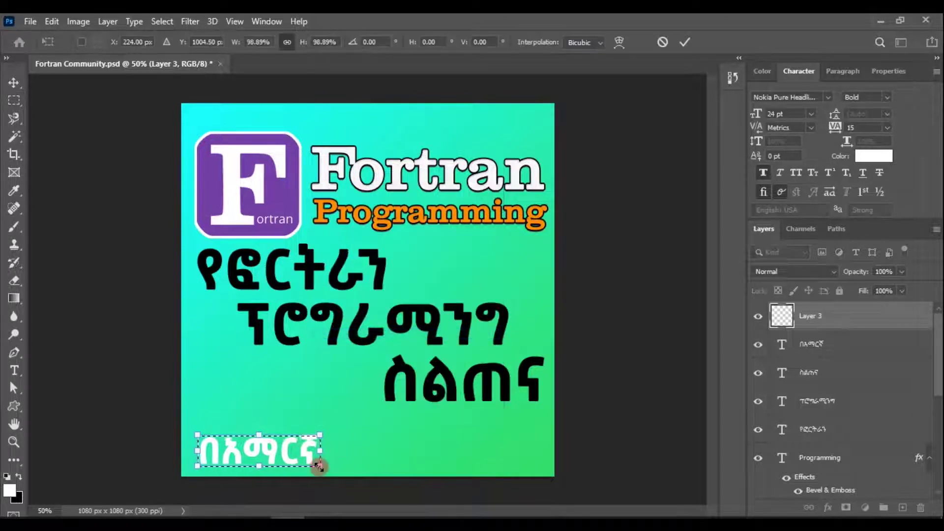
pyautogui.moveTo(320, 465); pyautogui.dragTo(324, 468)
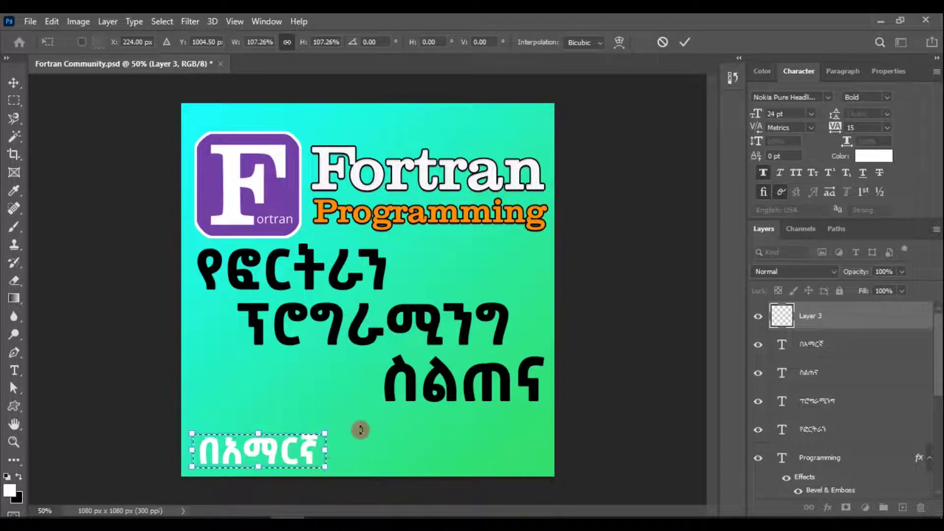
pyautogui.click(684, 42)
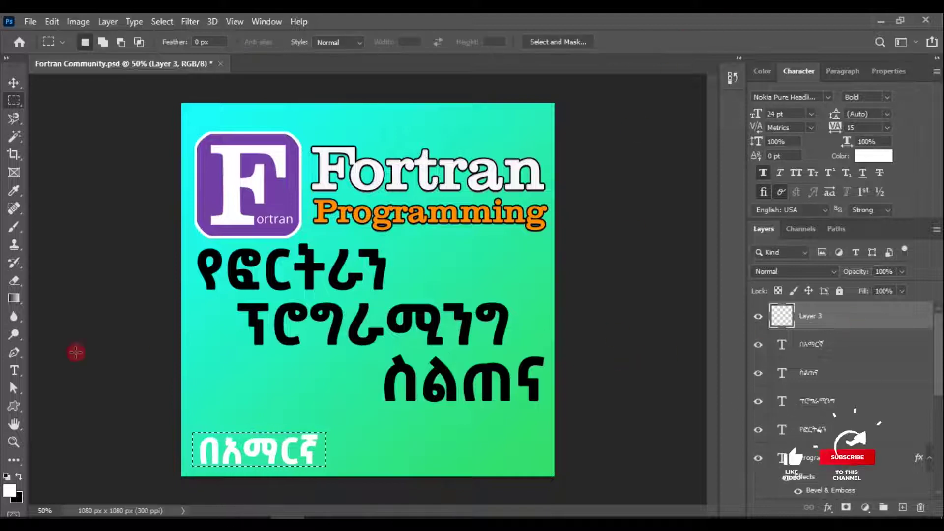
# Step: Fill the selection with red and place the banner layer beneath the word
pyautogui.click(16, 493)
pyautogui.click(870, 139)
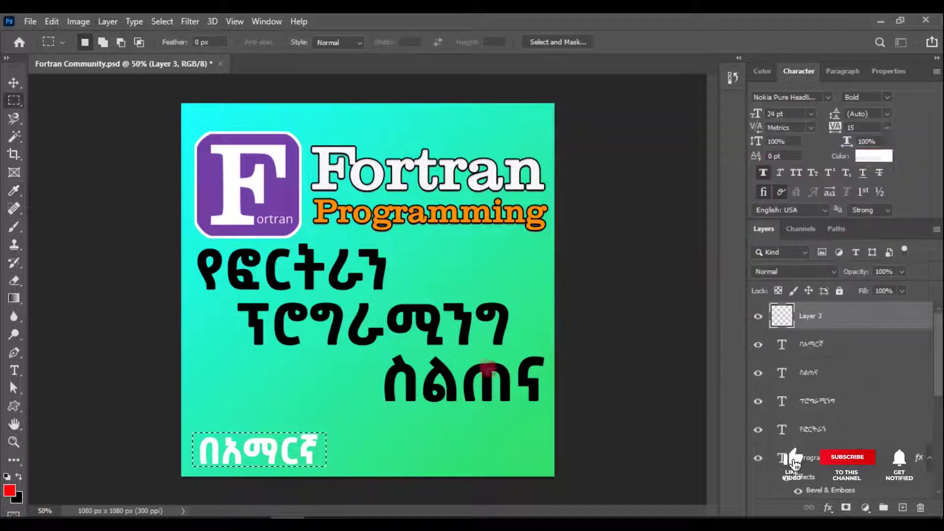
pyautogui.hotkey('alt', 'BackSpace')
pyautogui.moveTo(759, 366); pyautogui.dragTo(759, 364)
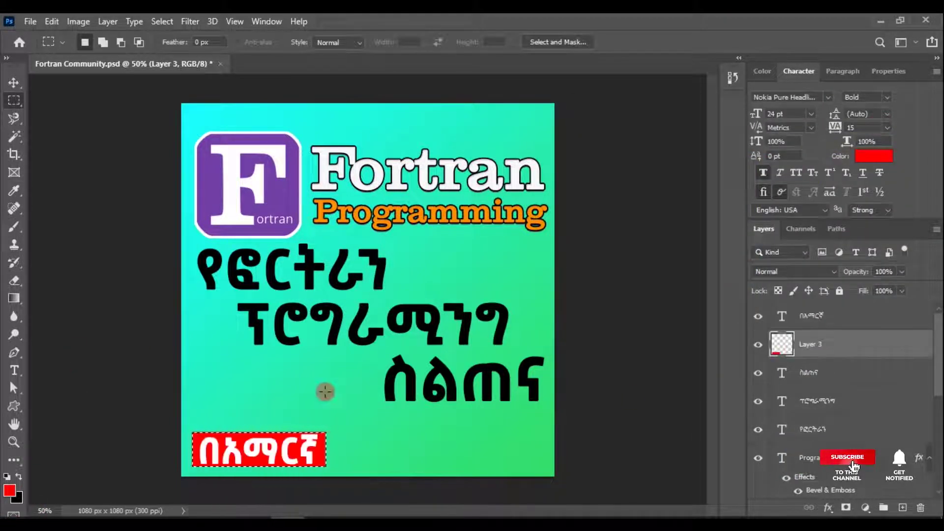
# Step: Shrink the በአማርኛ word slightly to fit the red banner
pyautogui.press('v')
pyautogui.click(327, 454)
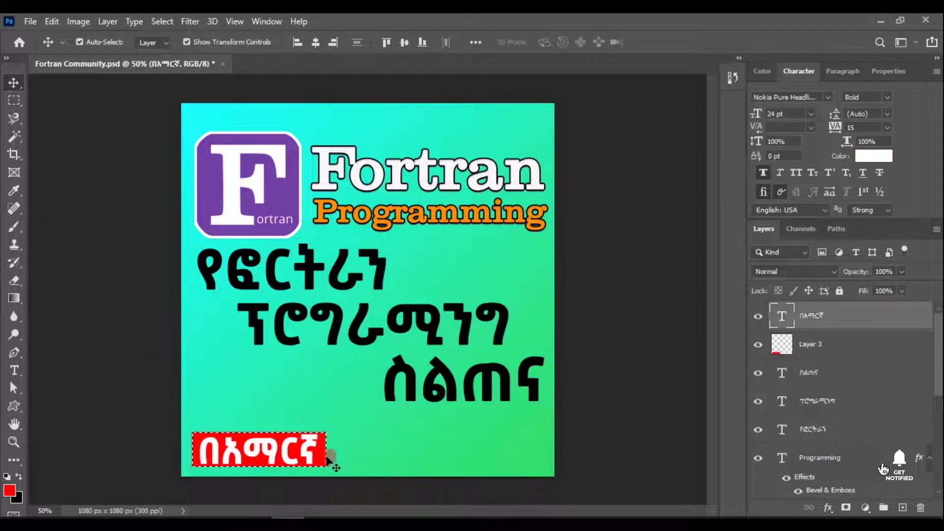
pyautogui.moveTo(320, 475); pyautogui.dragTo(320, 448)
pyautogui.keyDown('ctrl'); pyautogui.click(786, 347); pyautogui.keyUp('ctrl')
# Step: Centre the word within the red box, deselect, and select the banner layer
pyautogui.click(844, 317)
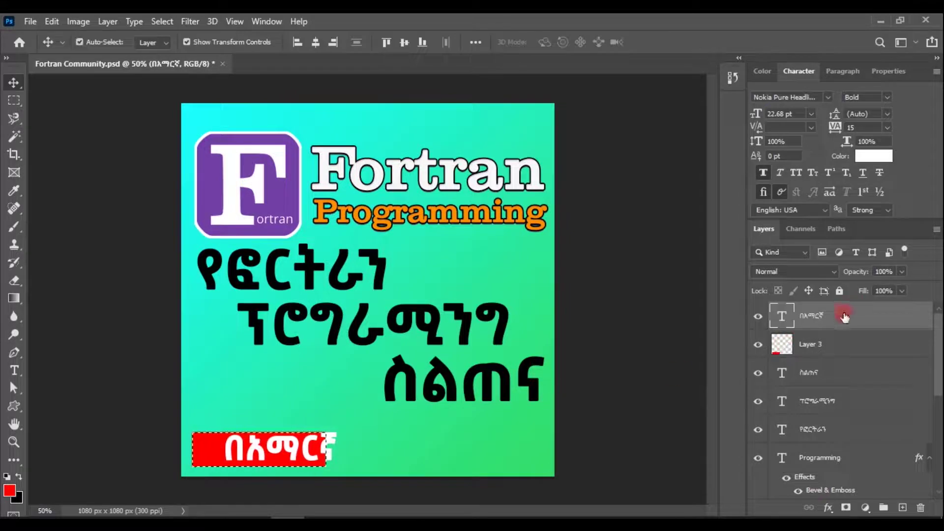
pyautogui.click(316, 43)
pyautogui.hotkey('ctrl', 'd')
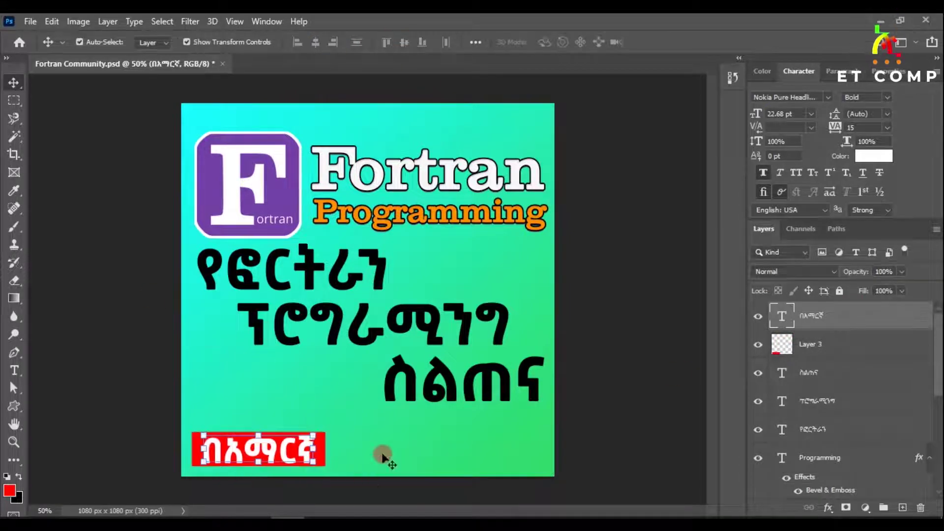
pyautogui.click(380, 453)
pyautogui.scroll(5, 846, 354)
pyautogui.click(835, 345)
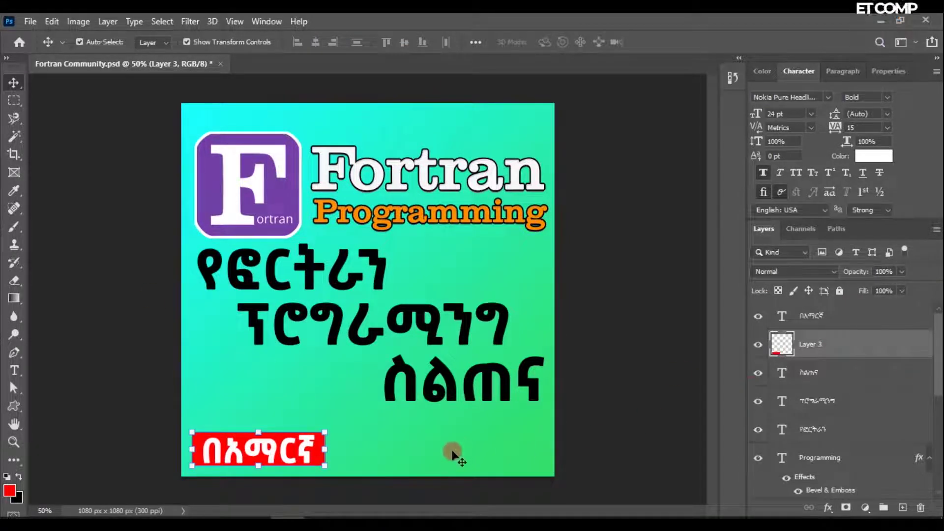
# Step: Apply a Motion Blur of about 7° and 41 px to the red banner
pyautogui.click(190, 21)
pyautogui.moveTo(199, 198)
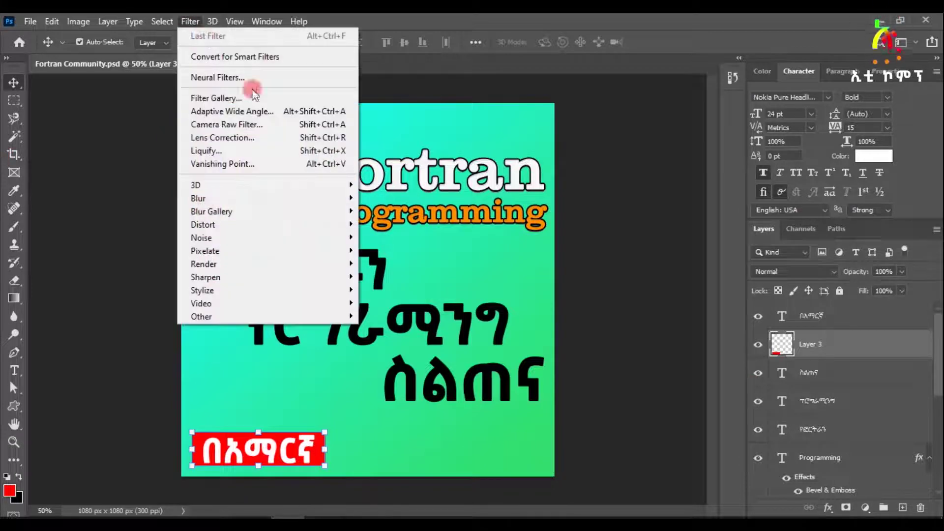
pyautogui.click(393, 277)
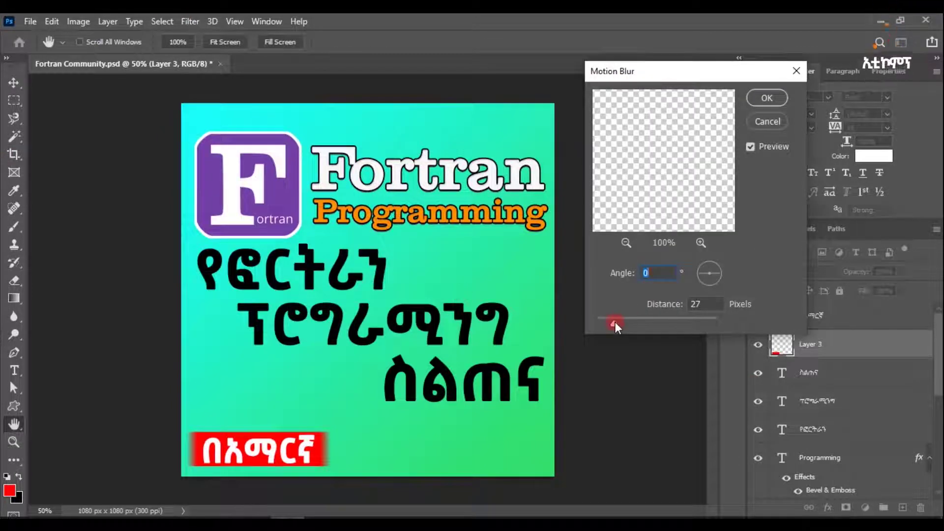
pyautogui.moveTo(614, 321)
pyautogui.mouseDown()
pyautogui.moveTo(651, 324)
pyautogui.moveTo(615, 320)
pyautogui.mouseUp()
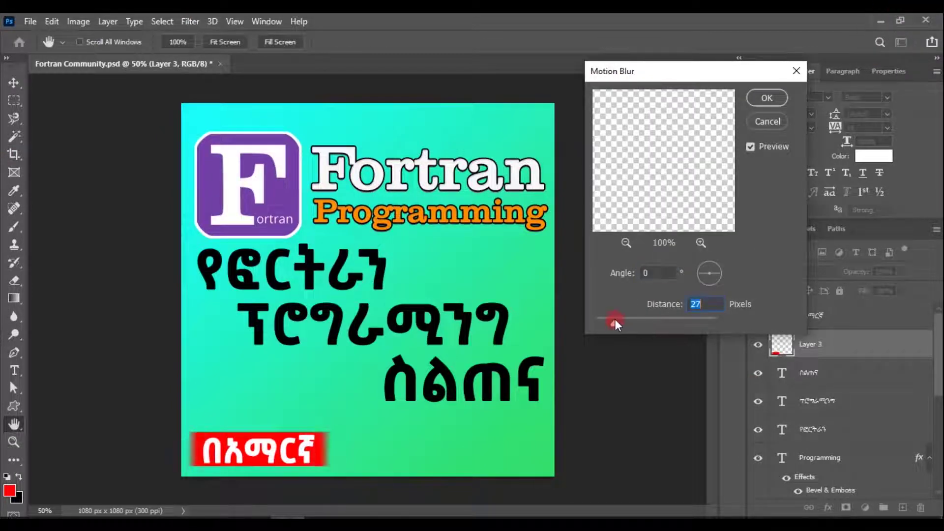
pyautogui.moveTo(717, 273)
pyautogui.mouseDown()
pyautogui.moveTo(709, 261)
pyautogui.moveTo(721, 272)
pyautogui.mouseUp()
pyautogui.moveTo(615, 323); pyautogui.dragTo(624, 322)
pyautogui.click(770, 99)
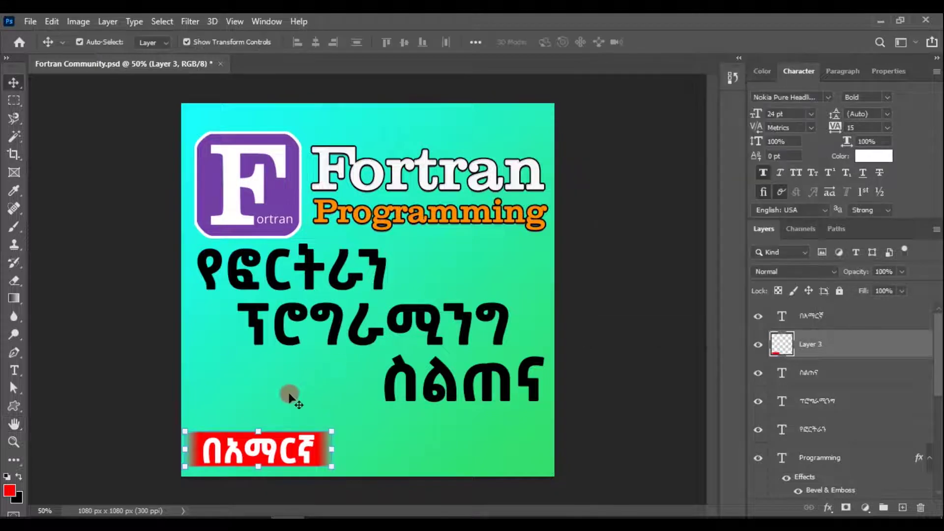
pyautogui.click(286, 448)
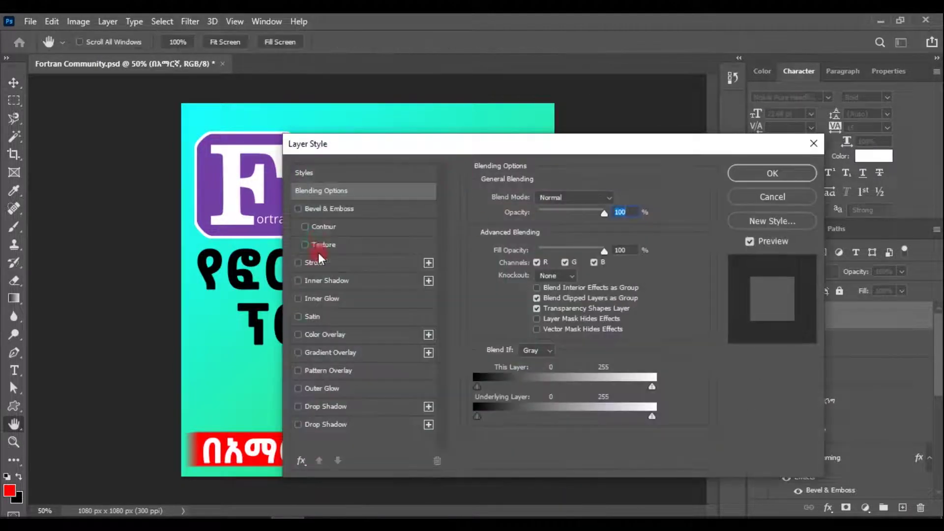
# Step: Outline በአማርኛ and give the top line የፎርትራን a white 6 px stroke
pyautogui.click(365, 269)
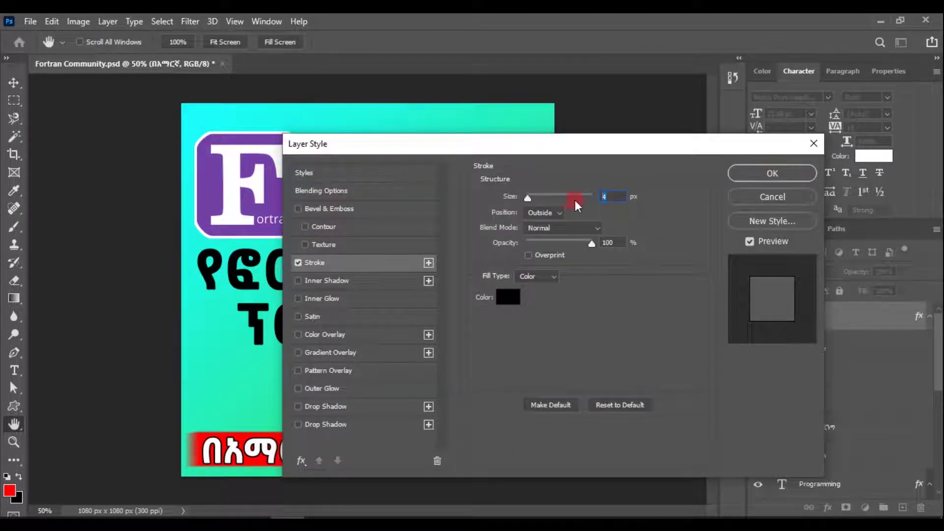
pyautogui.click(761, 177)
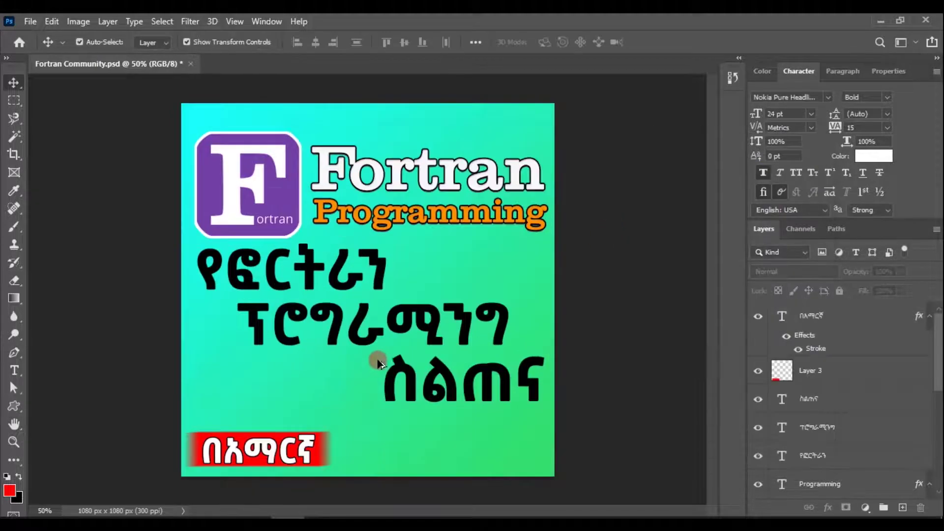
pyautogui.click(323, 263)
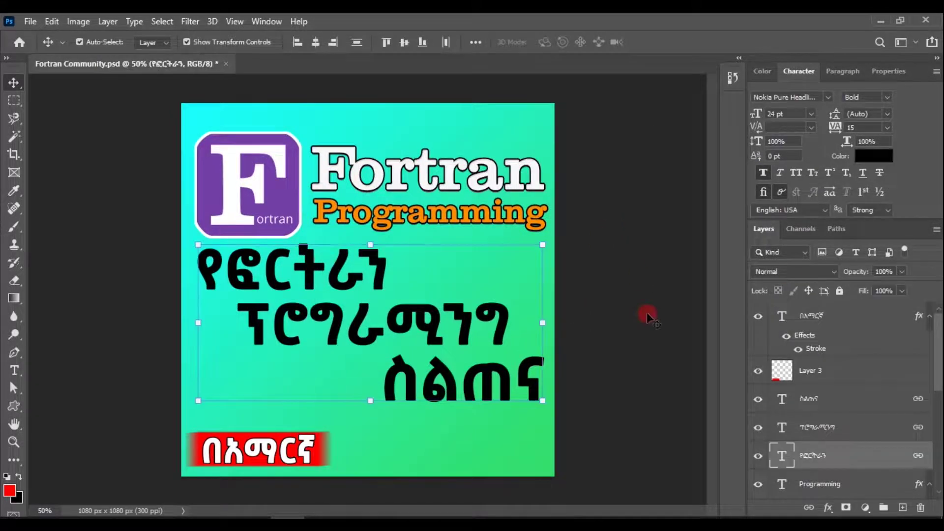
pyautogui.doubleClick(876, 460)
pyautogui.click(418, 263)
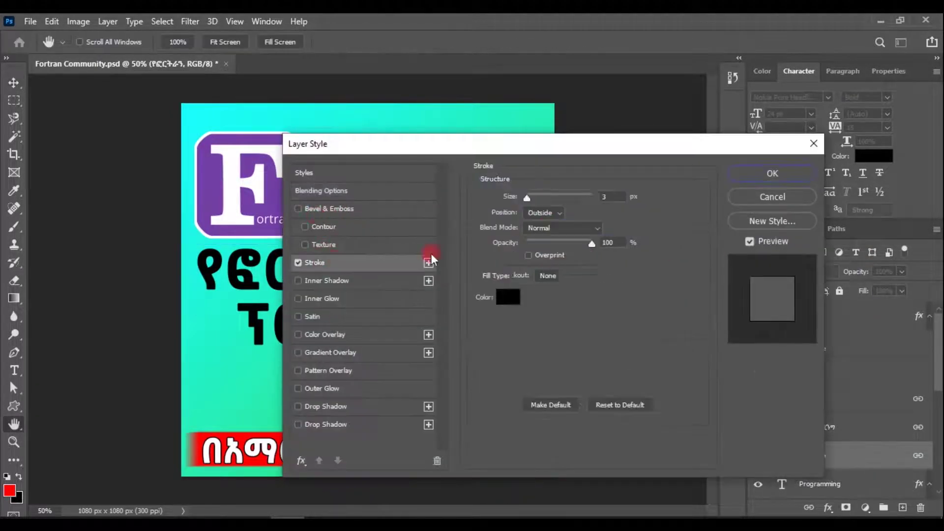
pyautogui.click(508, 297)
pyautogui.click(560, 146)
pyautogui.click(826, 142)
pyautogui.moveTo(565, 147); pyautogui.dragTo(658, 137)
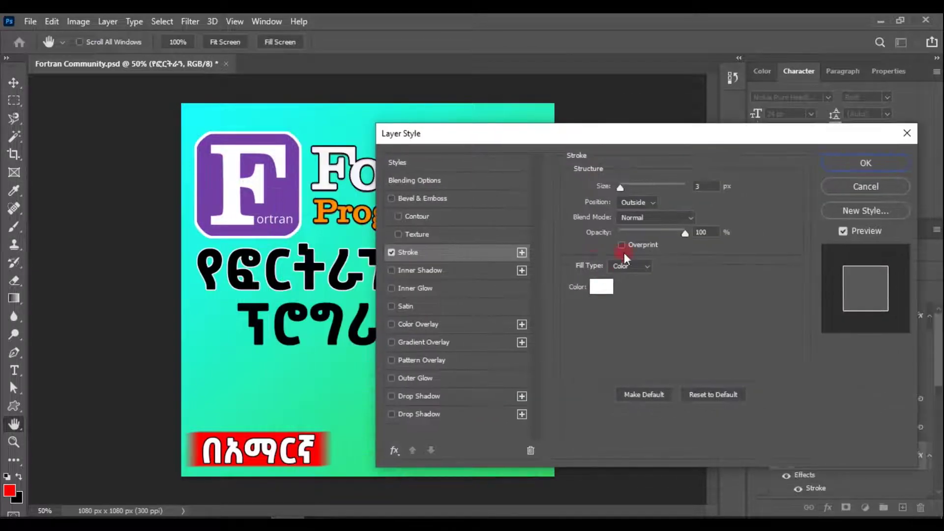
pyautogui.write('5')
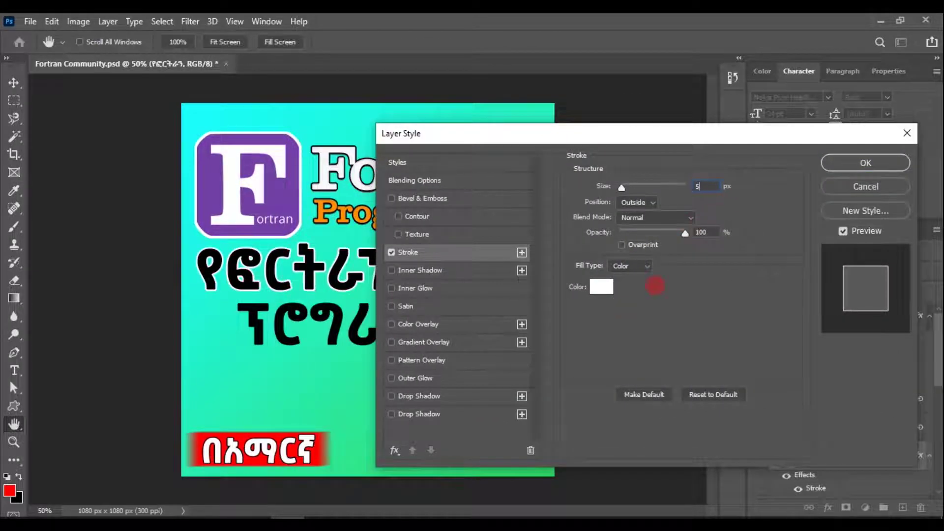
pyautogui.moveTo(624, 188); pyautogui.dragTo(624, 188)
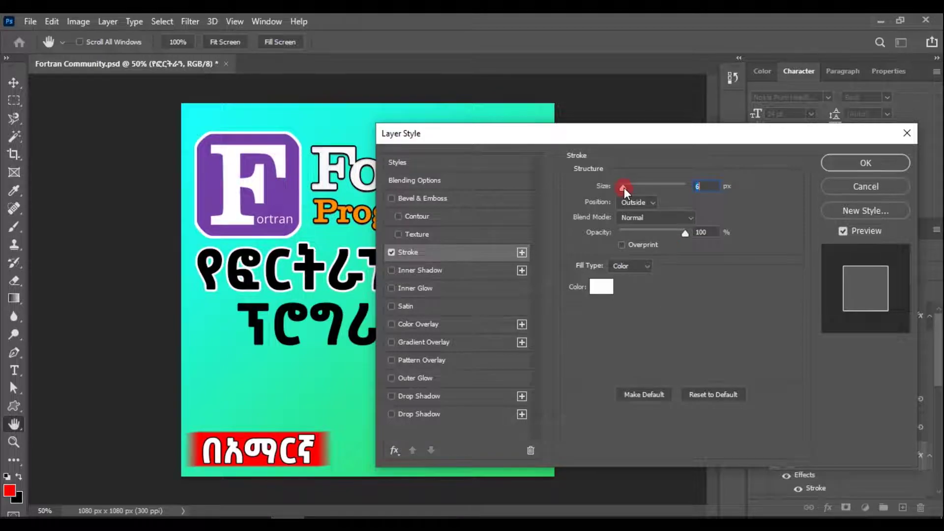
pyautogui.click(868, 164)
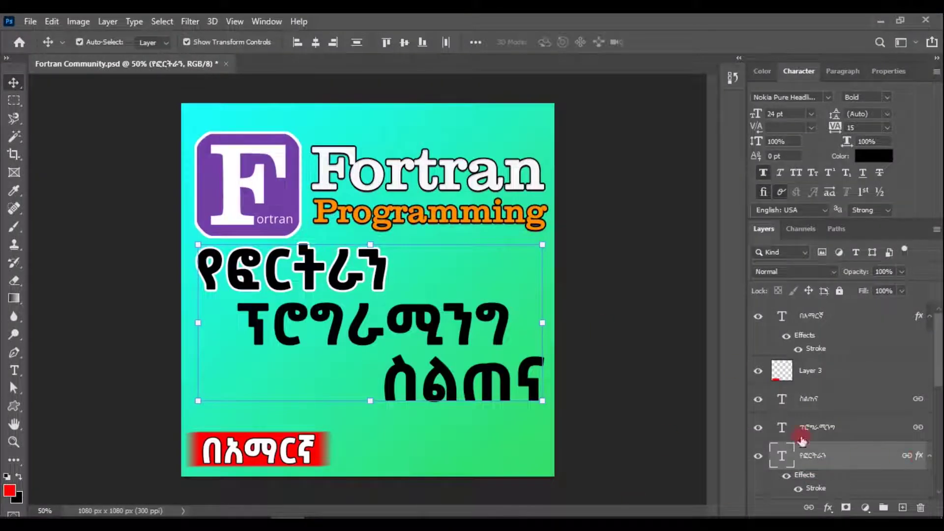
# Step: Add an empty layer above the teal background and edit the gradient's first stop
pyautogui.scroll(-5, 858, 442)
pyautogui.click(850, 454)
pyautogui.click(902, 507)
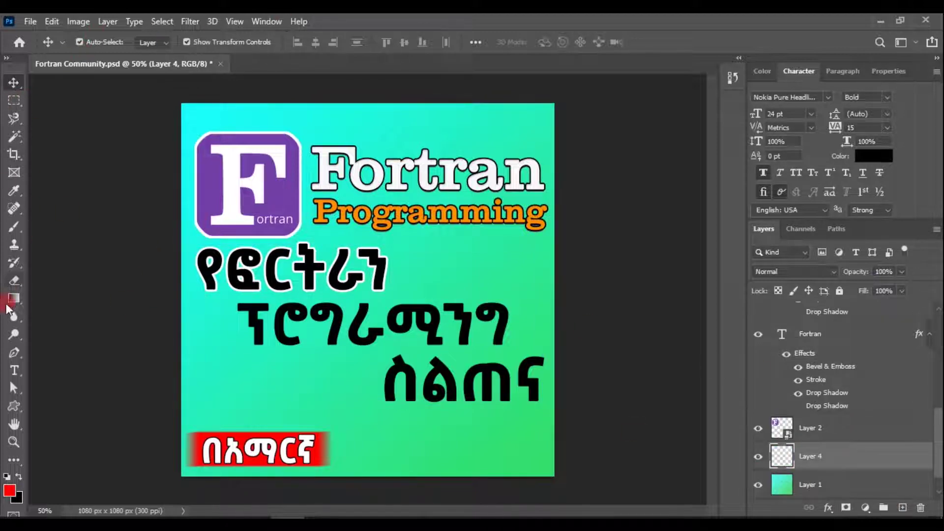
pyautogui.click(14, 298)
pyautogui.click(98, 42)
pyautogui.doubleClick(538, 352)
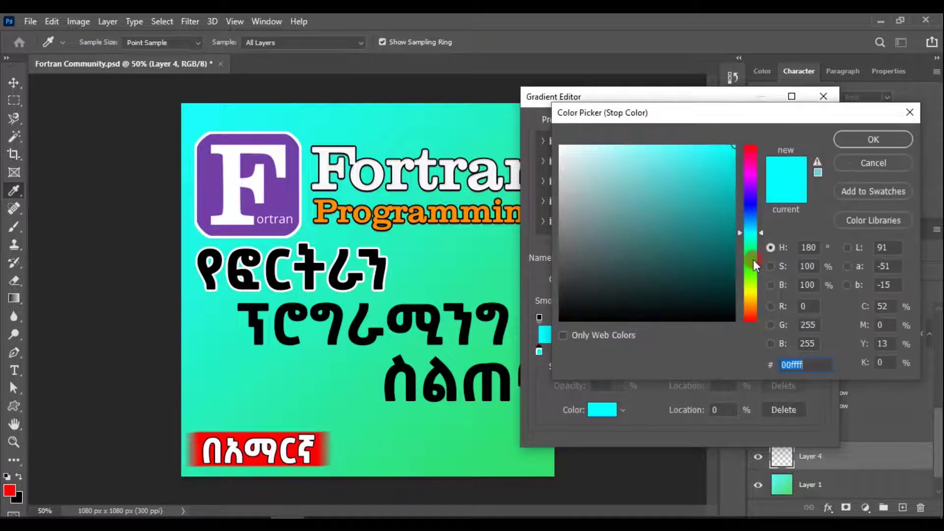
# Step: Set the gradient stops to green and magenta
pyautogui.click(753, 260)
pyautogui.click(865, 140)
pyautogui.doubleClick(818, 351)
pyautogui.click(751, 296)
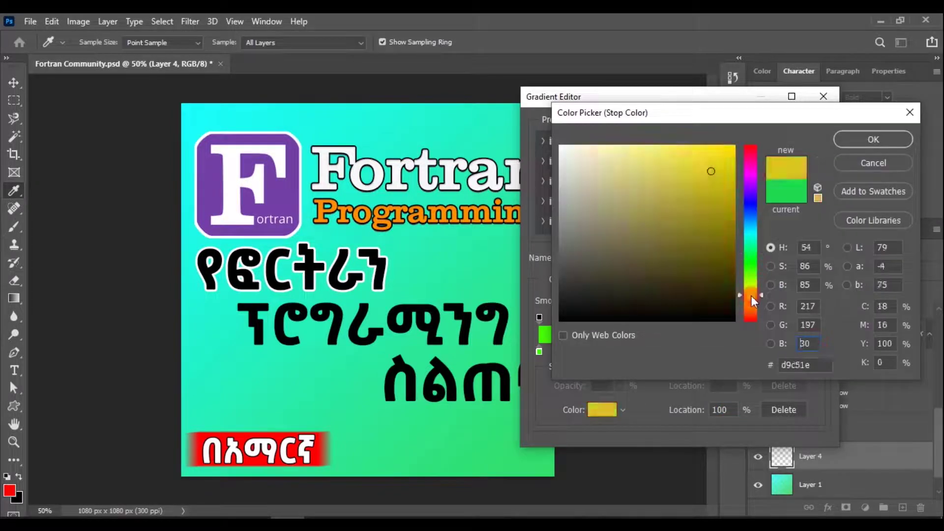
pyautogui.click(747, 167)
pyautogui.click(865, 140)
pyautogui.click(808, 120)
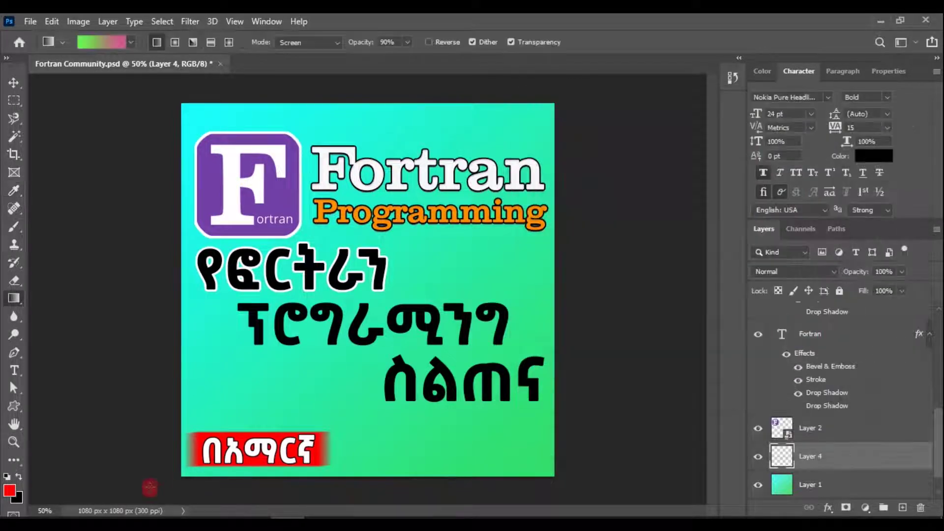
# Step: Drag a diagonal green-to-pink gradient across the whole canvas, undoing earlier attempts
pyautogui.moveTo(541, 119); pyautogui.dragTo(541, 120)
pyautogui.moveTo(354, 92); pyautogui.dragTo(334, 494)
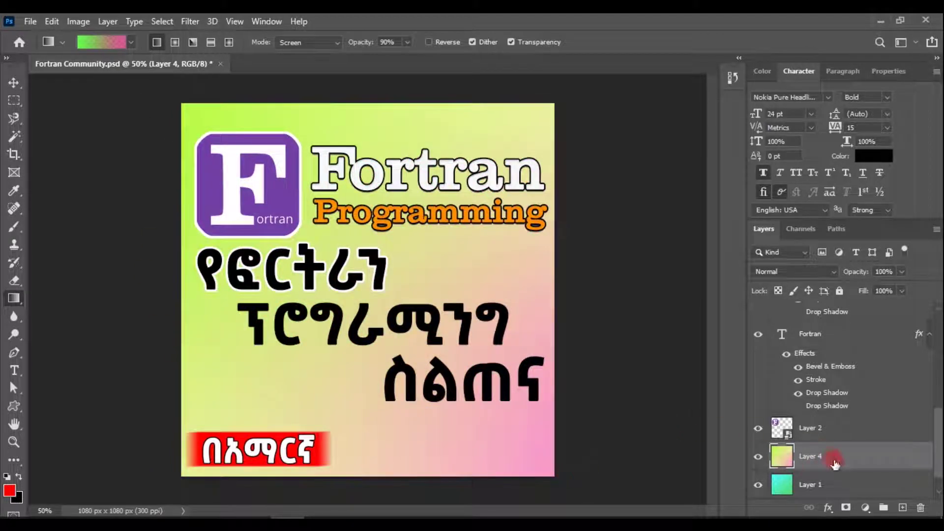
pyautogui.hotkey('ctrl', 'z')
pyautogui.hotkey('ctrl', 'z')
pyautogui.moveTo(207, 86); pyautogui.dragTo(361, 470)
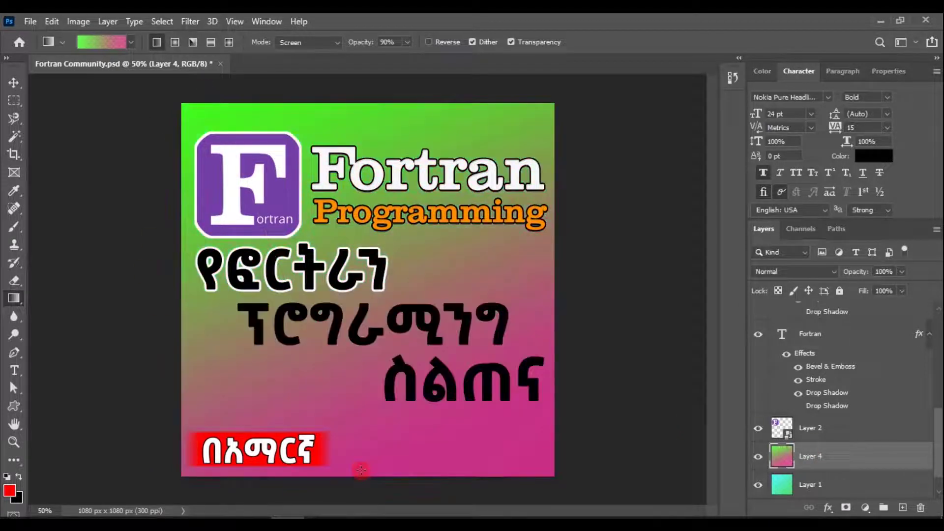
pyautogui.hotkey('ctrl', 'z')
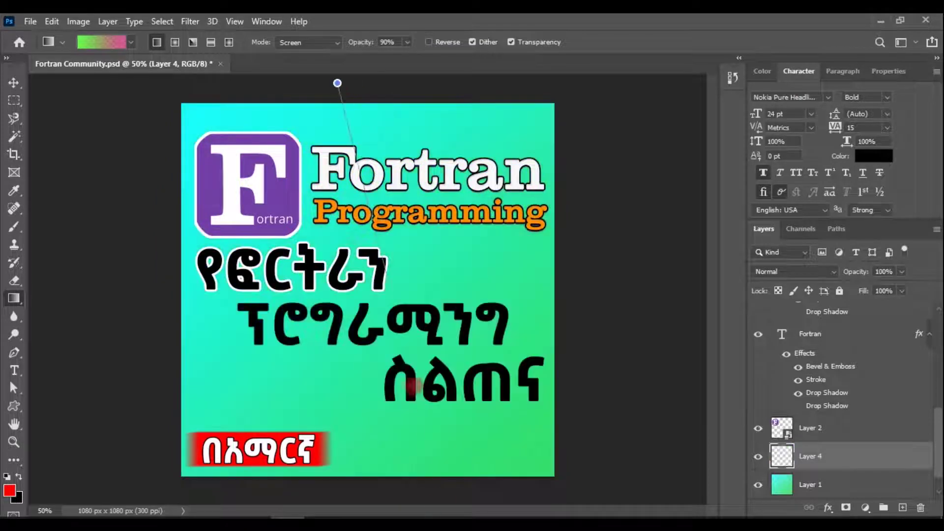
pyautogui.moveTo(337, 81); pyautogui.dragTo(344, 497)
pyautogui.hotkey('ctrl', 'z')
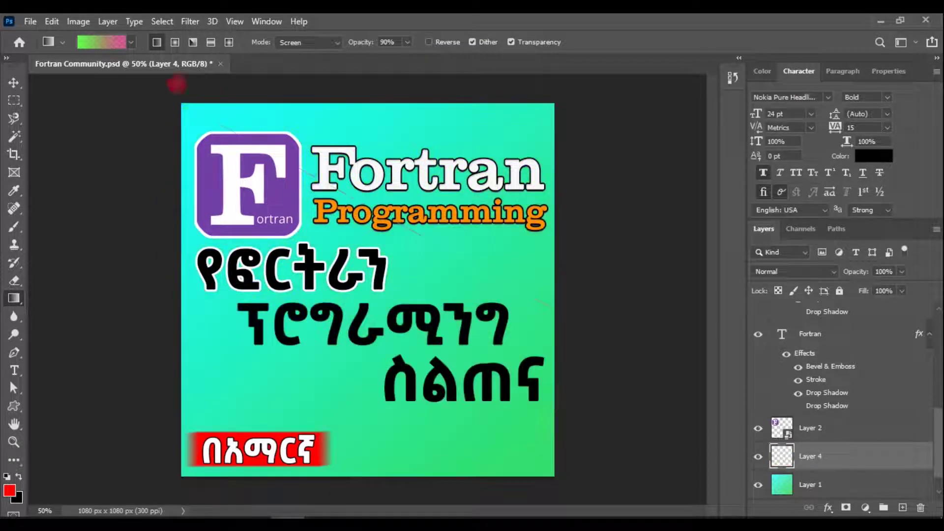
pyautogui.moveTo(162, 89); pyautogui.dragTo(718, 511)
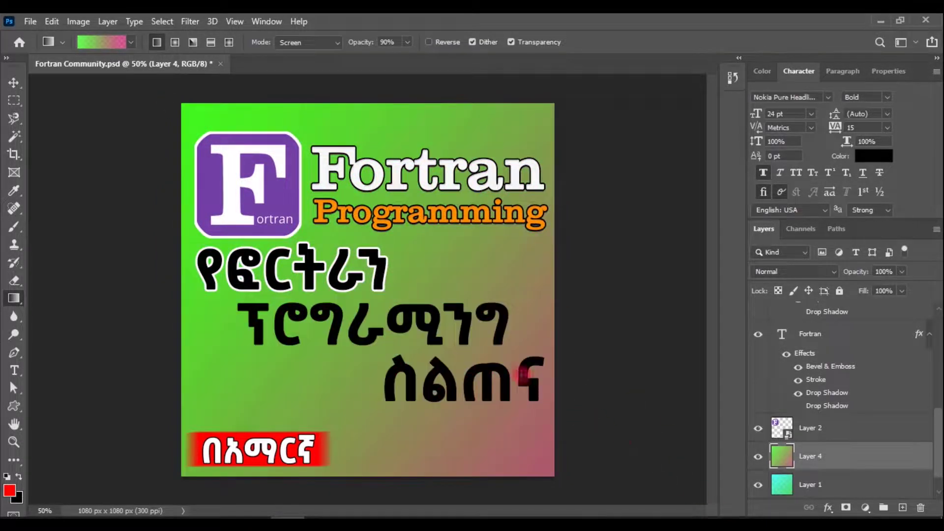
pyautogui.scroll(-1, 440, 245)
pyautogui.scroll(1, 382, 314)
pyautogui.scroll(-1, 412, 305)
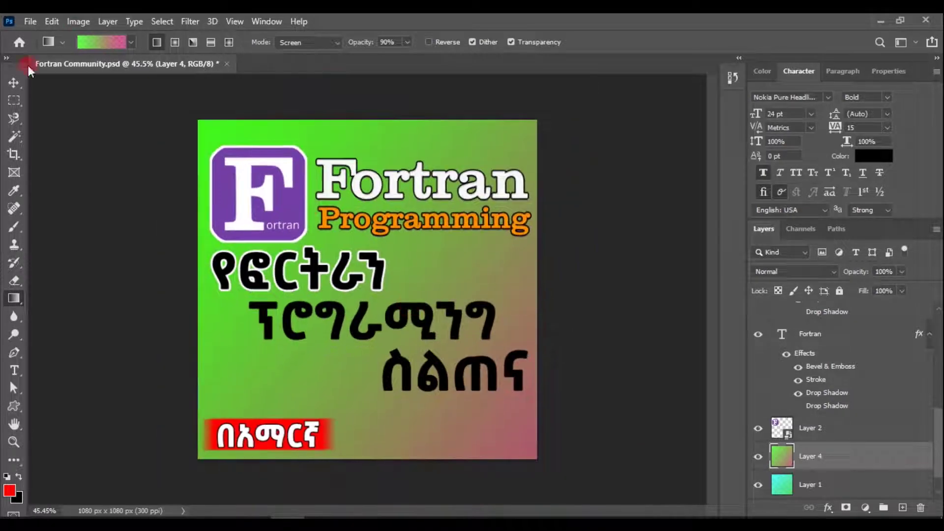
pyautogui.press('v')
pyautogui.scroll(-1, 873, 448)
# Step: Delete the old teal Layer 1 and copy the white Stroke to the other two Amharic lines
pyautogui.click(854, 464)
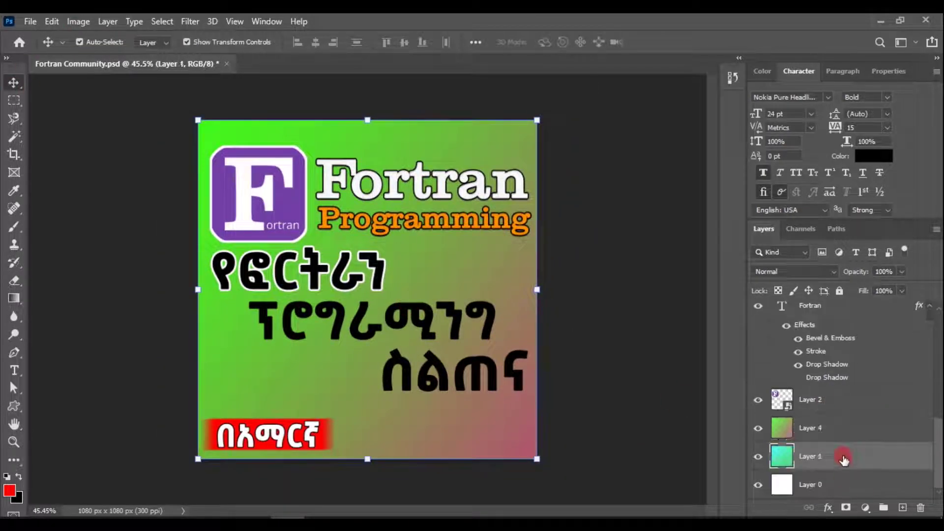
pyautogui.press('Delete')
pyautogui.scroll(3, 844, 438)
pyautogui.click(914, 347)
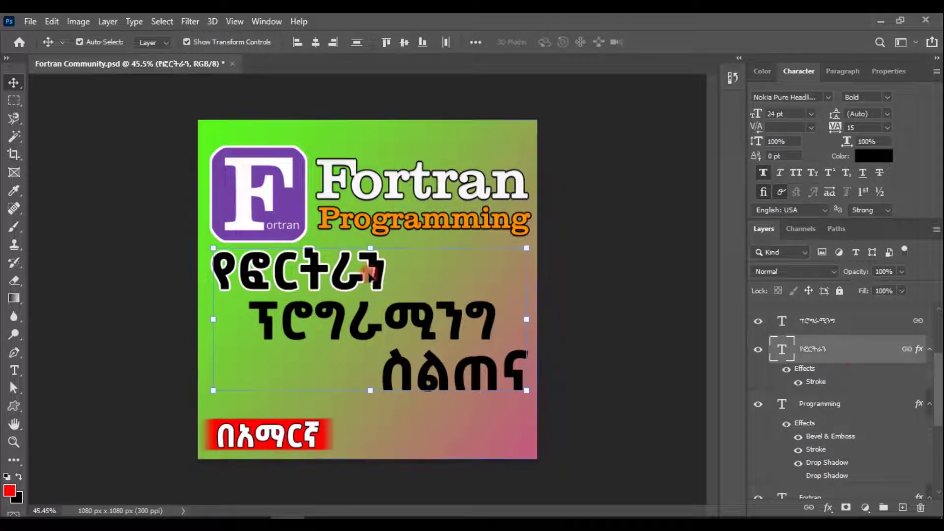
pyautogui.scroll(1, 924, 405)
pyautogui.moveTo(919, 405); pyautogui.dragTo(917, 351)
pyautogui.click(613, 284)
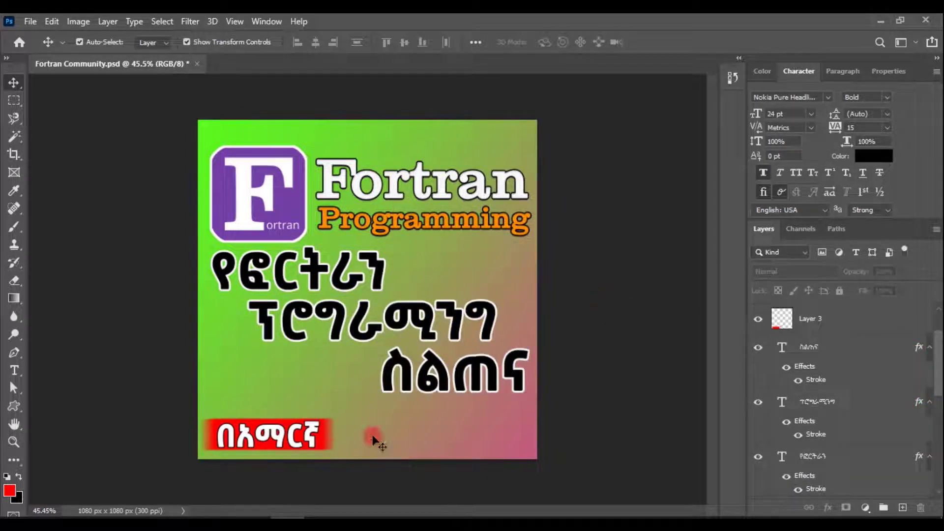
# Step: Link the red banner (Layer 3) with its በአማርኛ text and nudge them together
pyautogui.click(306, 440)
pyautogui.keyDown('ctrl'); pyautogui.click(864, 371); pyautogui.keyUp('ctrl')
pyautogui.click(809, 507)
pyautogui.moveTo(310, 437); pyautogui.dragTo(315, 438)
pyautogui.click(665, 338)
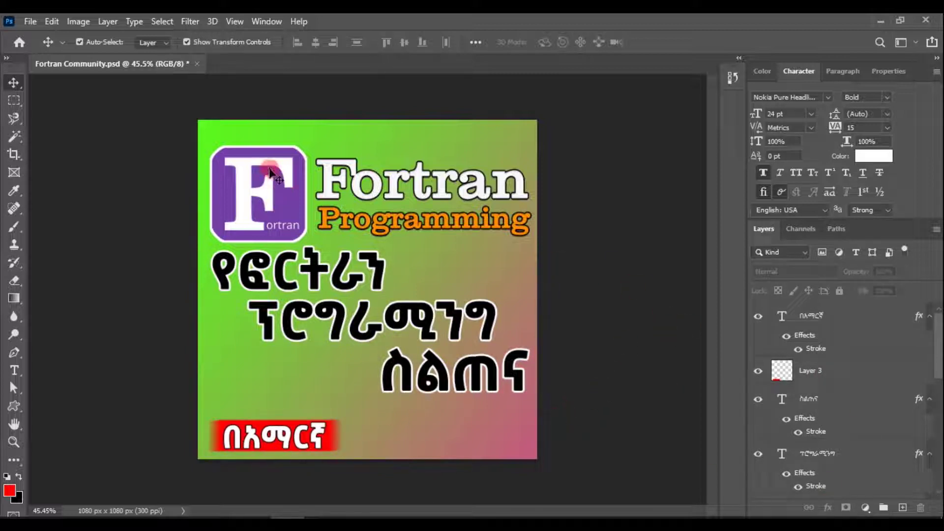
pyautogui.moveTo(270, 172); pyautogui.dragTo(592, 186)
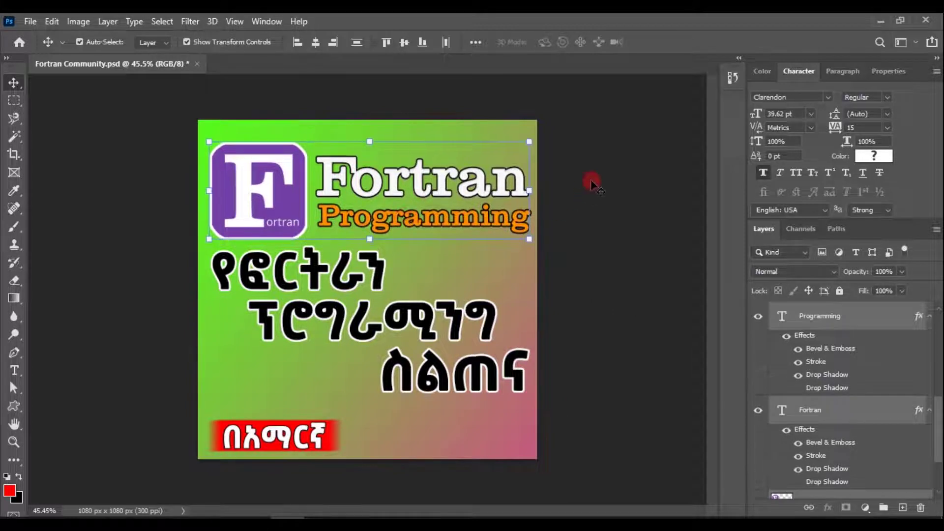
pyautogui.click(315, 269)
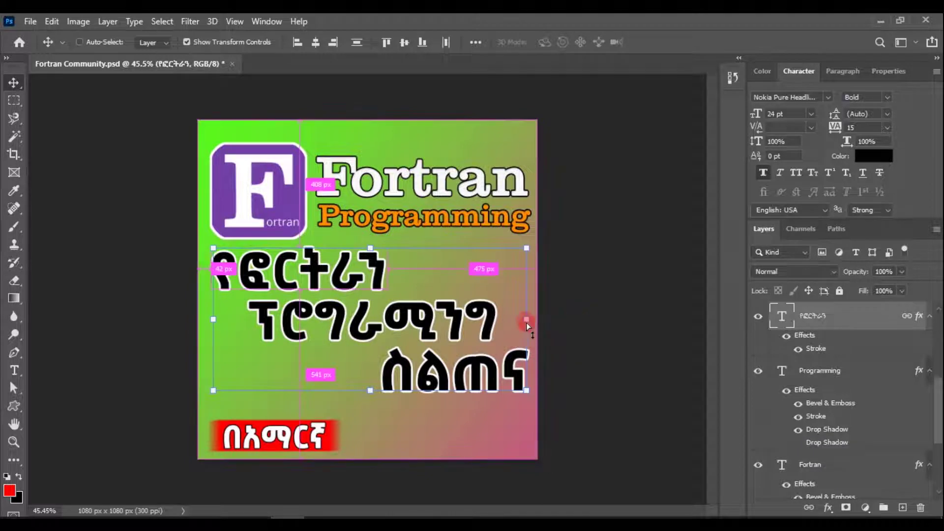
# Step: Skew the top two Amharic lines upward about -4.91° and lower the Amharic block slightly
pyautogui.moveTo(526, 319); pyautogui.dragTo(526, 296)
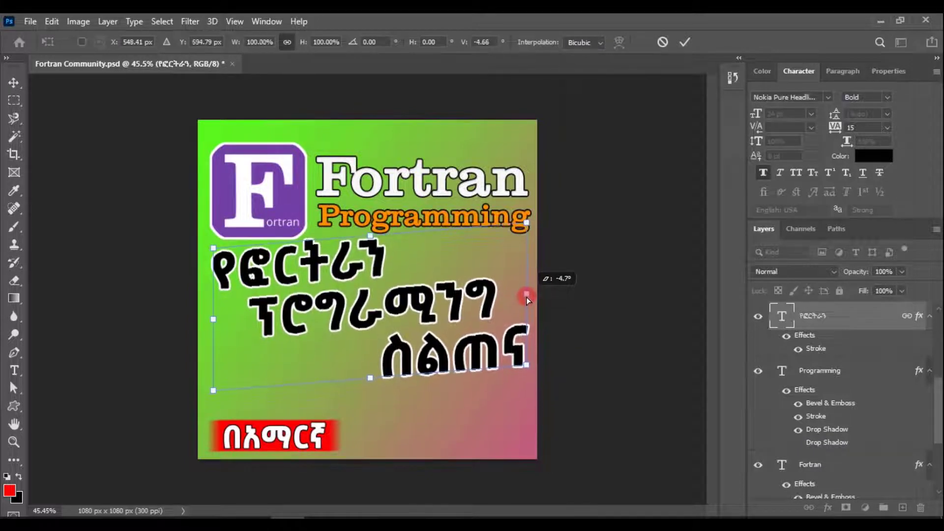
pyautogui.click(683, 42)
pyautogui.click(399, 307)
pyautogui.hotkey('ctrl', 't')
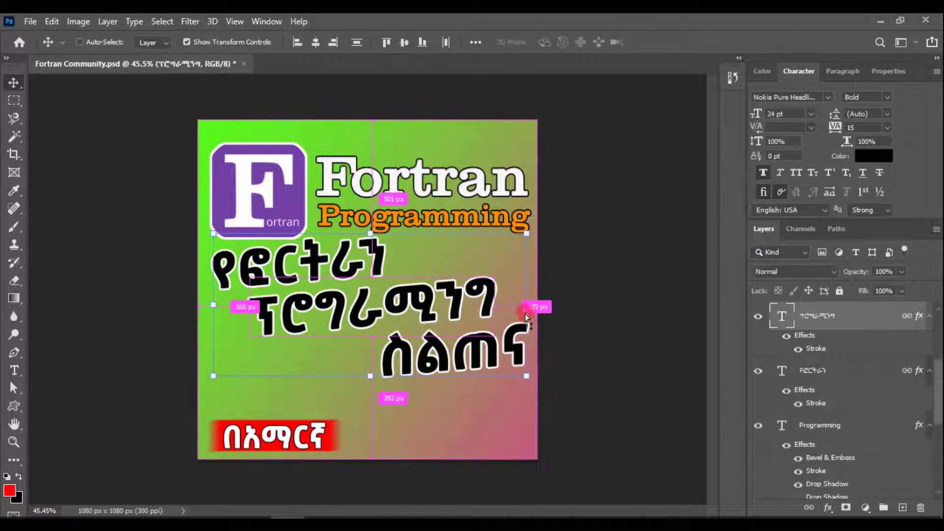
pyautogui.moveTo(526, 309); pyautogui.dragTo(526, 318)
pyautogui.click(684, 42)
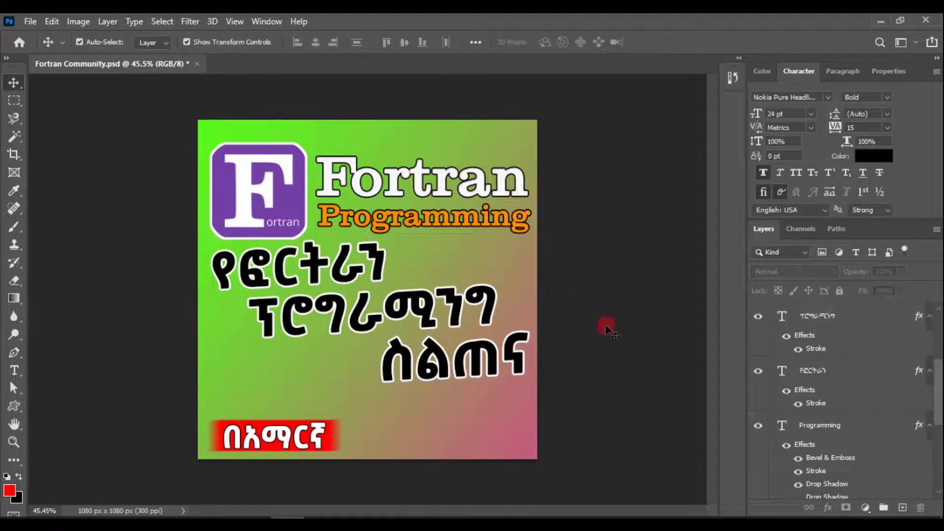
pyautogui.moveTo(364, 277); pyautogui.dragTo(364, 284)
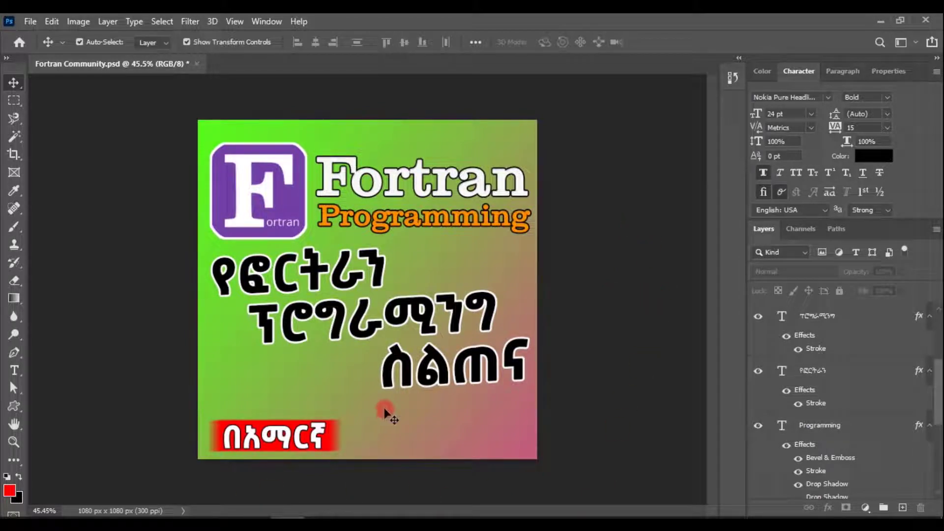
# Step: Copy a coding emoji image from Chrome's 'coding emoji' image results
pyautogui.scroll(-3, 717, 431)
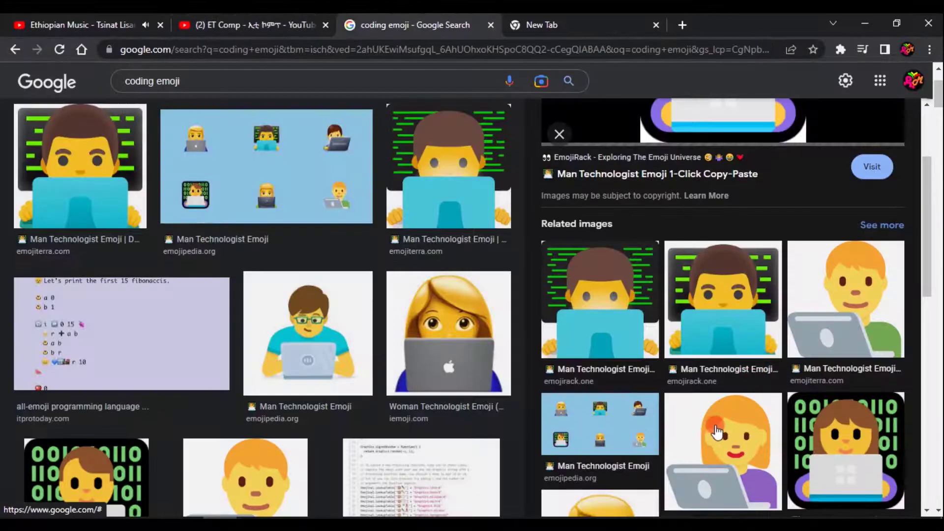
pyautogui.scroll(-3, 717, 431)
pyautogui.click(717, 432)
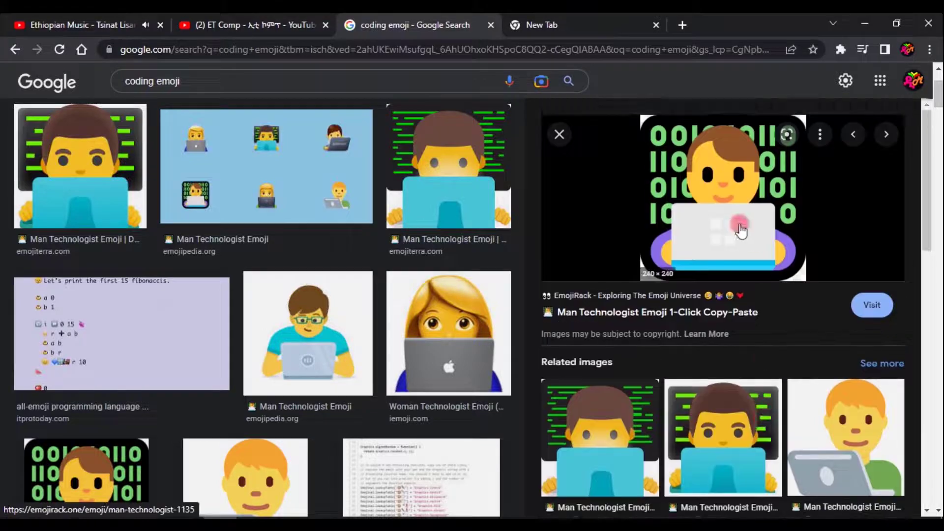
pyautogui.rightClick(748, 178)
pyautogui.click(804, 338)
# Step: Paste the coding emoji as a new layer and boost its saturation by +19
pyautogui.hotkey('alt', 'Tab')
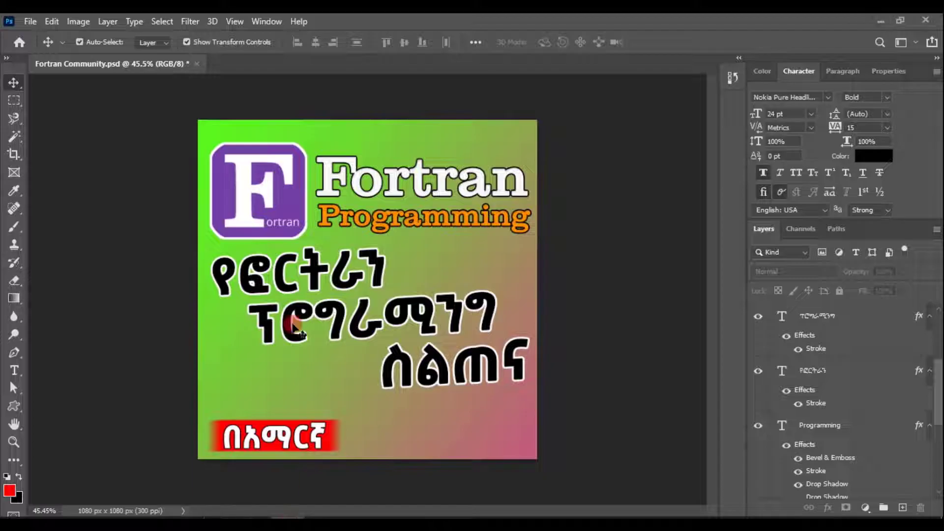
pyautogui.hotkey('ctrl', 'v')
pyautogui.moveTo(381, 284); pyautogui.dragTo(266, 374)
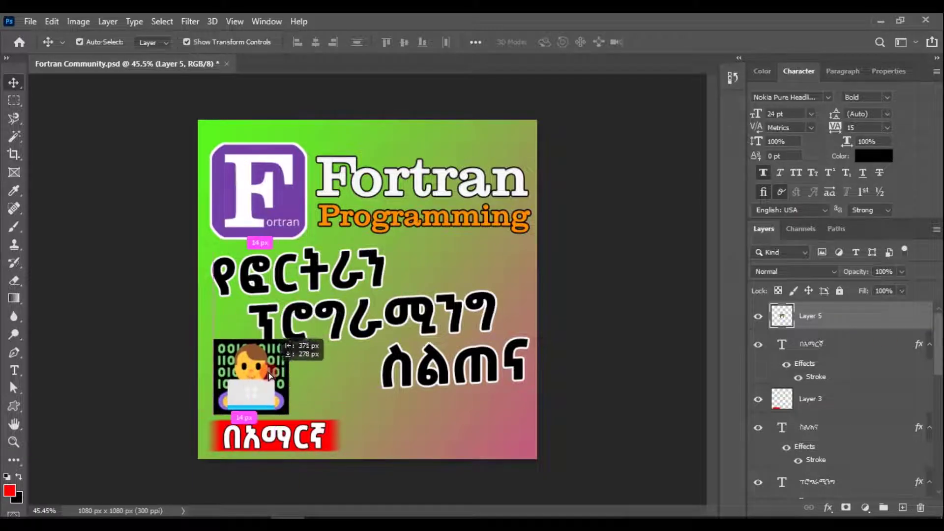
pyautogui.scroll(2, 338, 374)
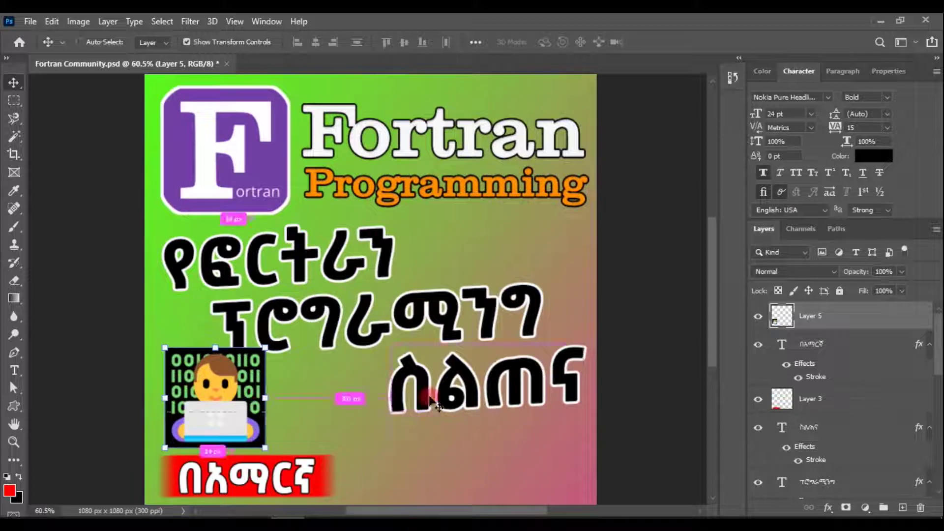
pyautogui.hotkey('ctrl', 'u')
pyautogui.click(797, 97)
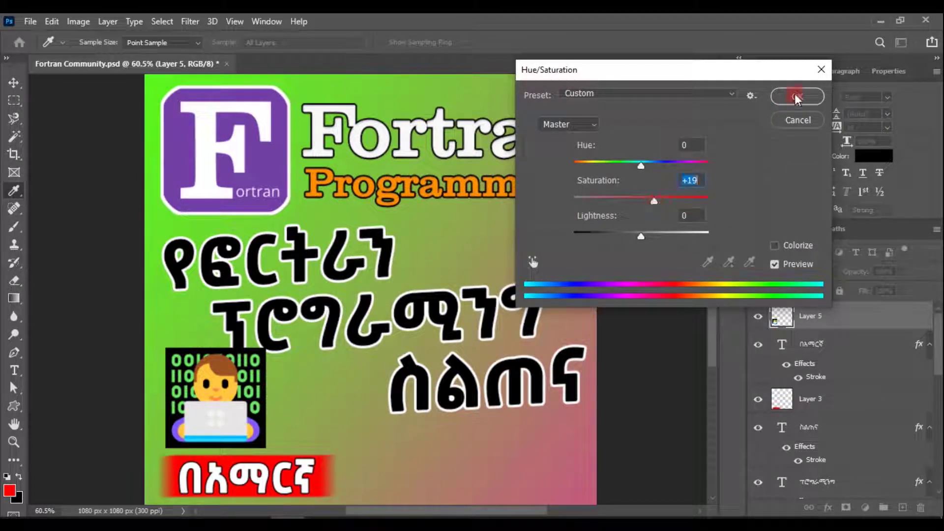
# Step: Scale the emoji to 75.92% and place it in the canvas's bottom-right corner
pyautogui.moveTo(261, 445); pyautogui.dragTo(242, 419)
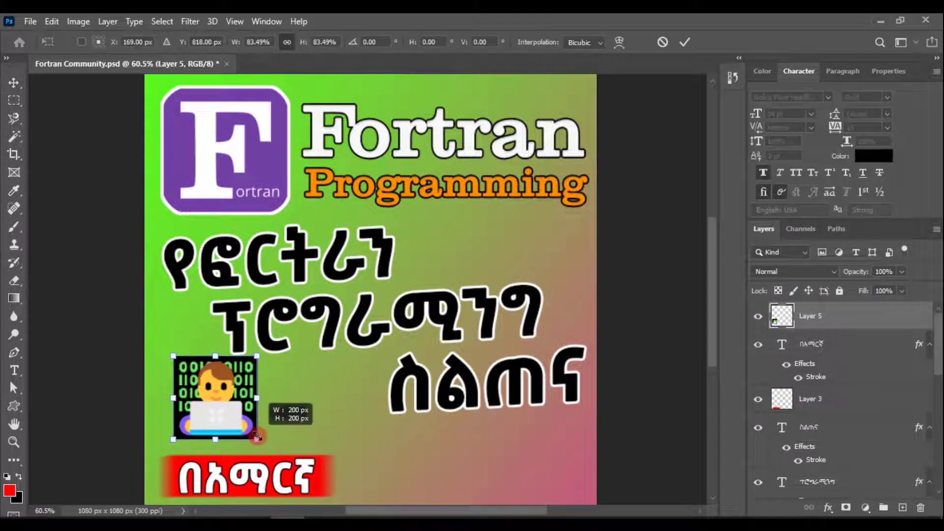
pyautogui.moveTo(205, 391)
pyautogui.mouseDown()
pyautogui.moveTo(508, 438)
pyautogui.moveTo(497, 441)
pyautogui.mouseUp()
pyautogui.hotkey('ctrl', '-')
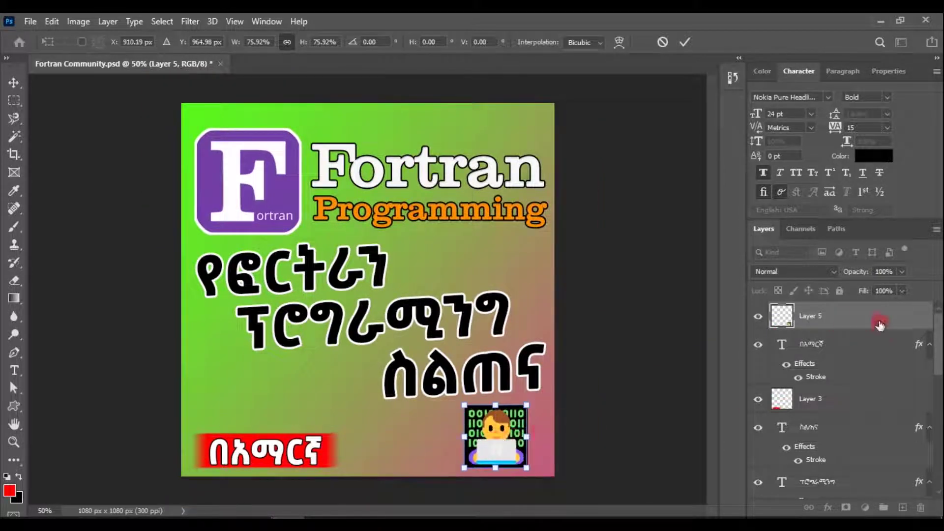
pyautogui.click(685, 43)
pyautogui.doubleClick(863, 314)
# Step: Expand the emoji selection by 5 px and fill it white on a new layer beneath the emoji
pyautogui.press('Escape')
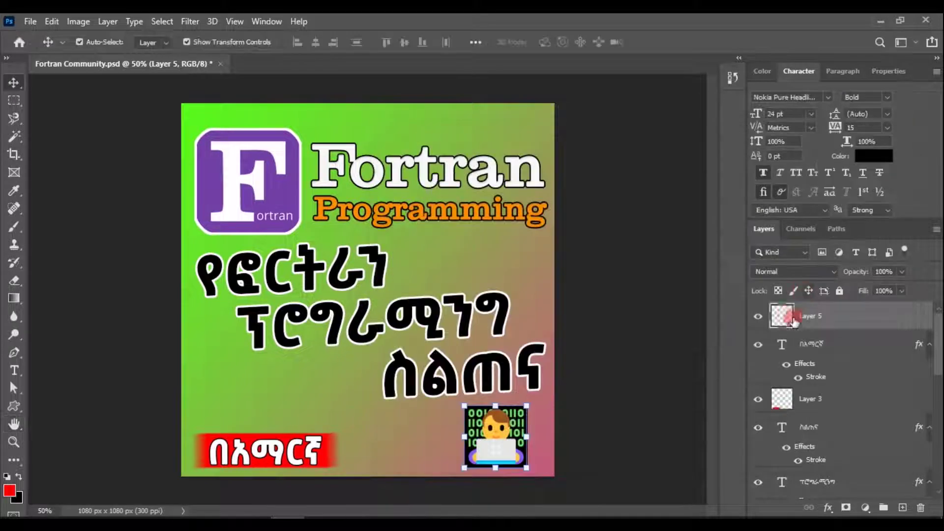
pyautogui.click(162, 21)
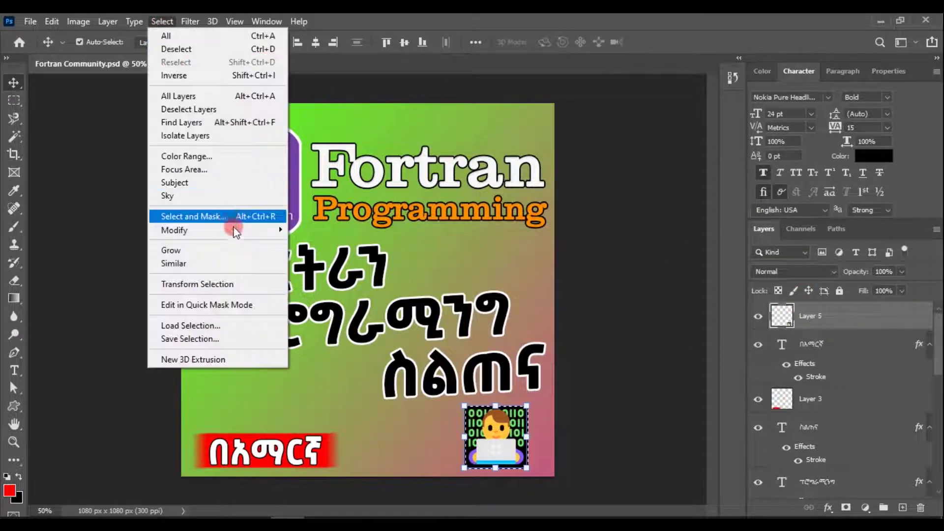
pyautogui.click(367, 250)
pyautogui.write('5')
pyautogui.press('Return')
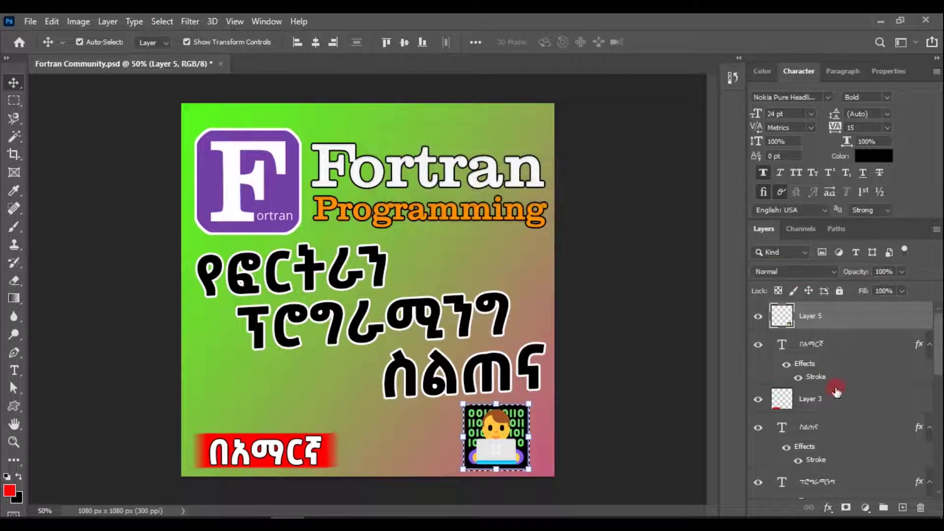
pyautogui.click(903, 507)
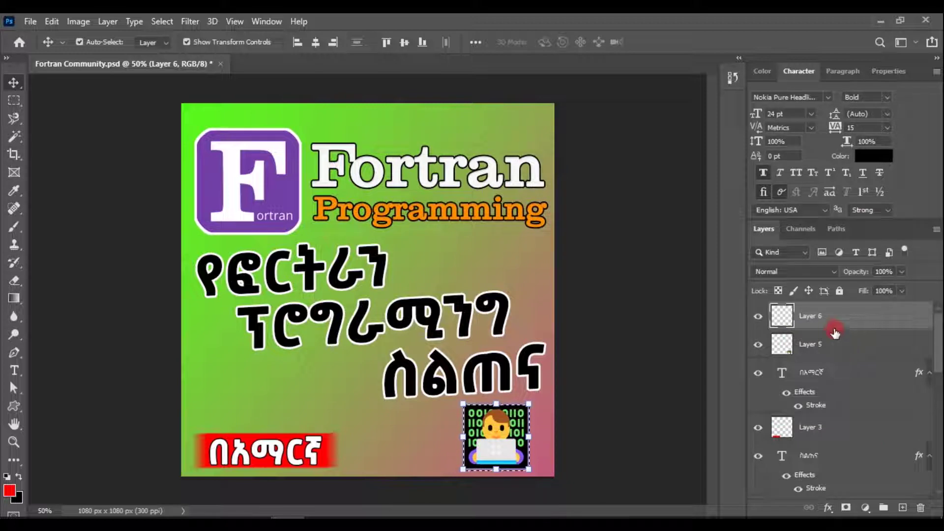
pyautogui.click(8, 476)
pyautogui.hotkey('alt', 'BackSpace')
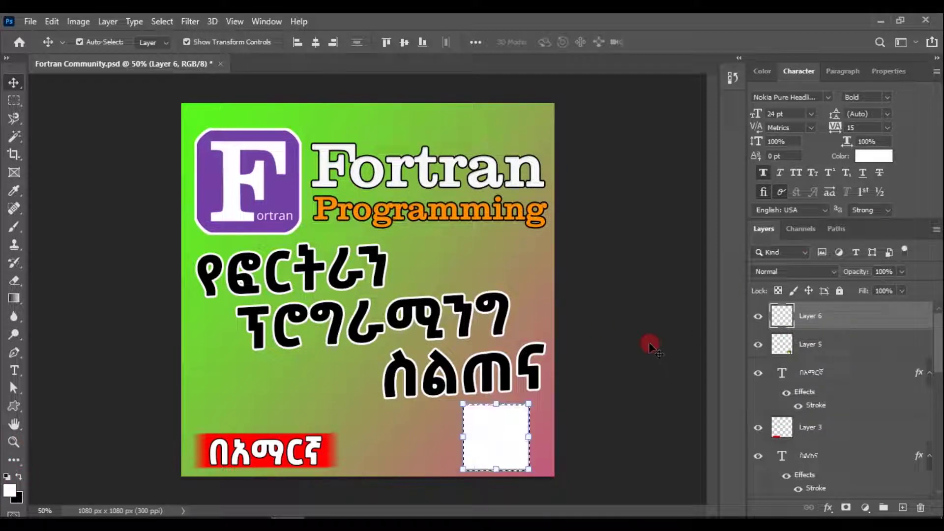
pyautogui.moveTo(848, 322)
pyautogui.mouseDown()
pyautogui.moveTo(875, 361)
pyautogui.moveTo(574, 437)
pyautogui.mouseUp()
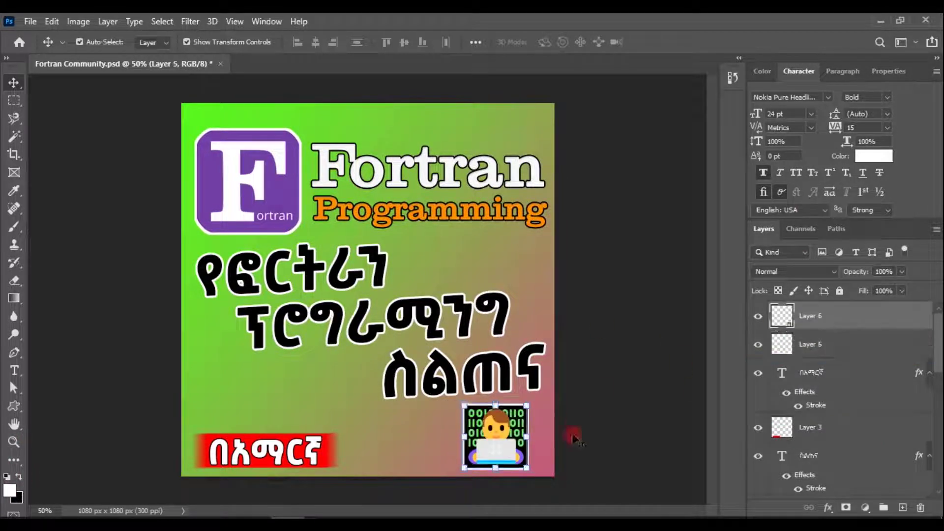
# Step: Merge emoji and white border into a smart object, tilt it -2.4°, and push it into the corner
pyautogui.keyDown('shift'); pyautogui.click(844, 344); pyautogui.keyUp('shift')
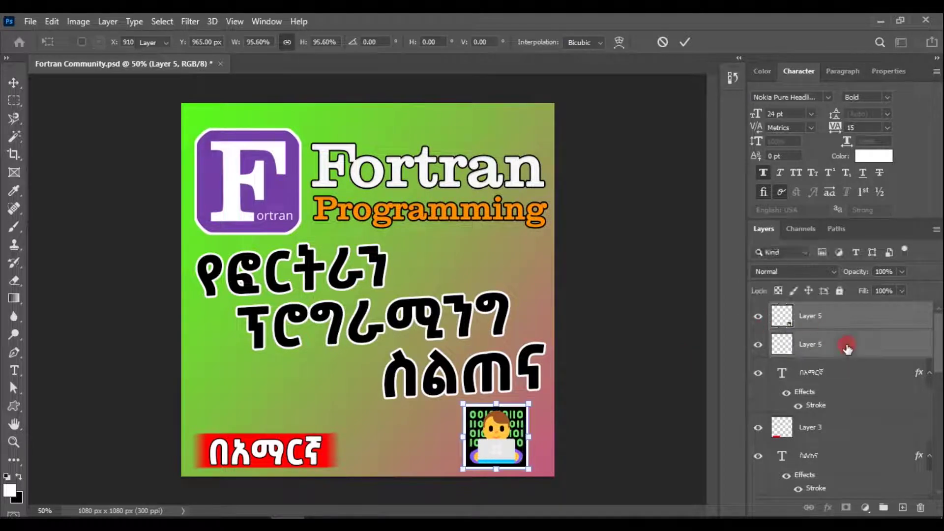
pyautogui.rightClick(845, 344)
pyautogui.click(721, 204)
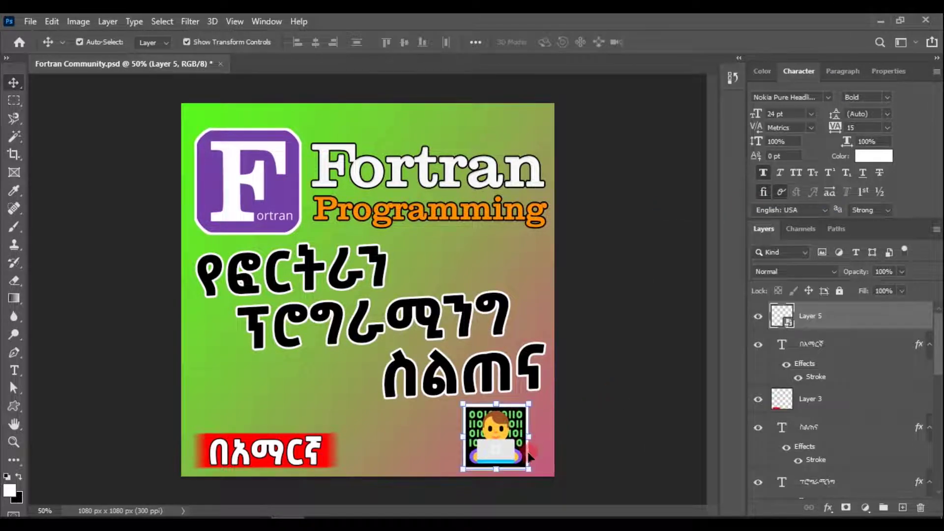
pyautogui.moveTo(534, 437); pyautogui.dragTo(533, 438)
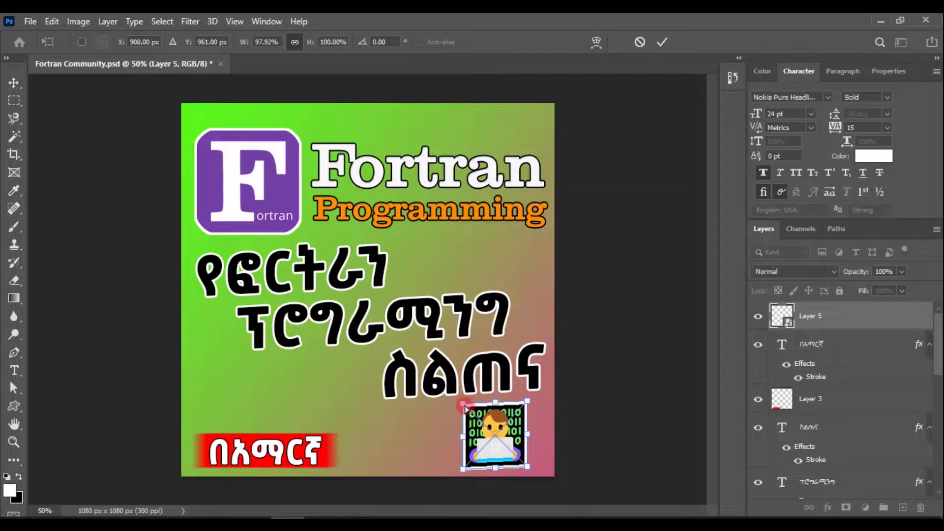
pyautogui.moveTo(465, 408); pyautogui.dragTo(467, 411)
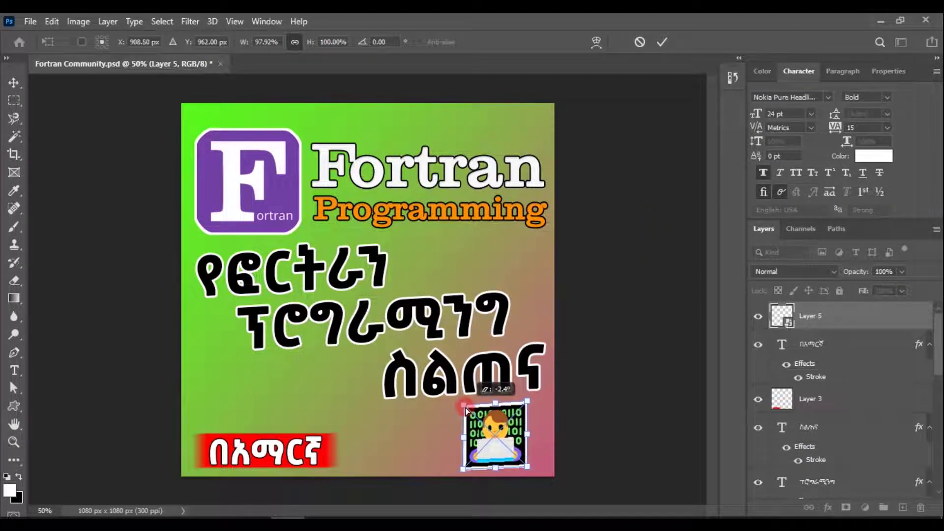
pyautogui.click(662, 41)
pyautogui.moveTo(496, 445); pyautogui.dragTo(511, 448)
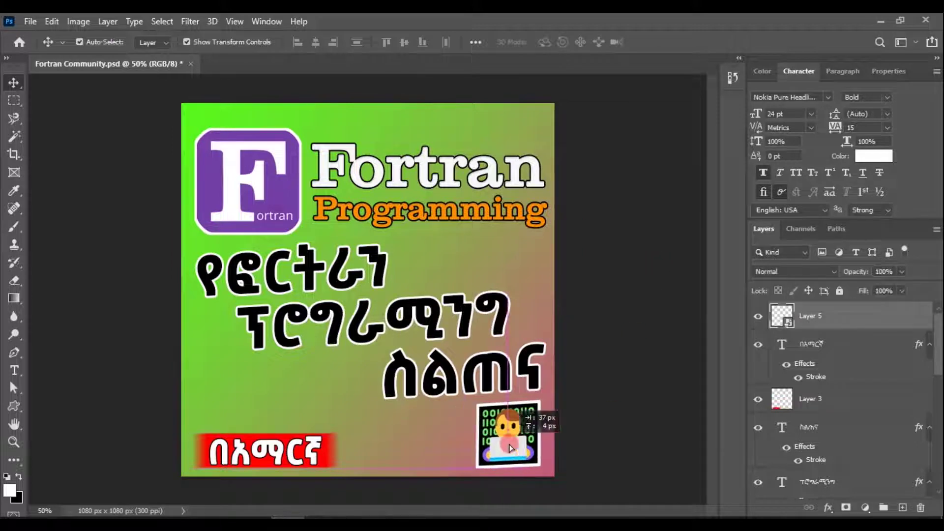
pyautogui.click(600, 308)
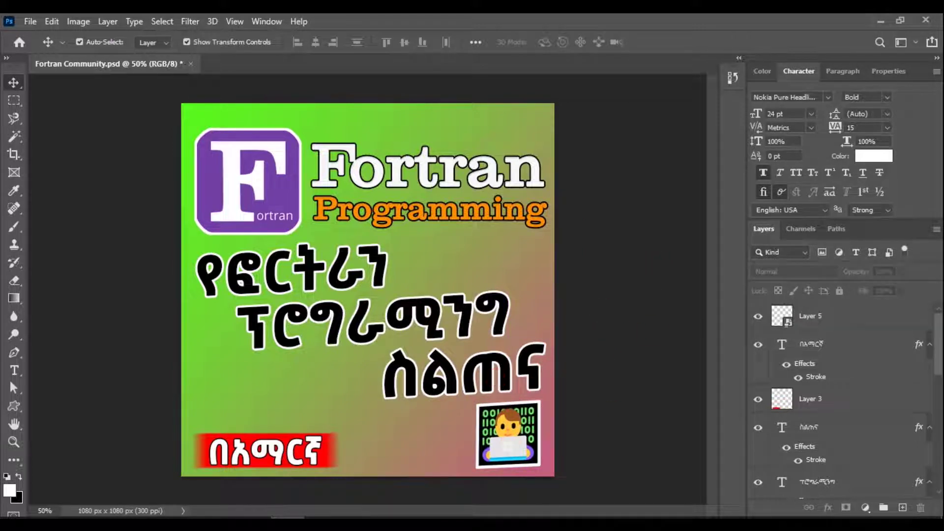
pyautogui.hotkey('alt', 'Tab')
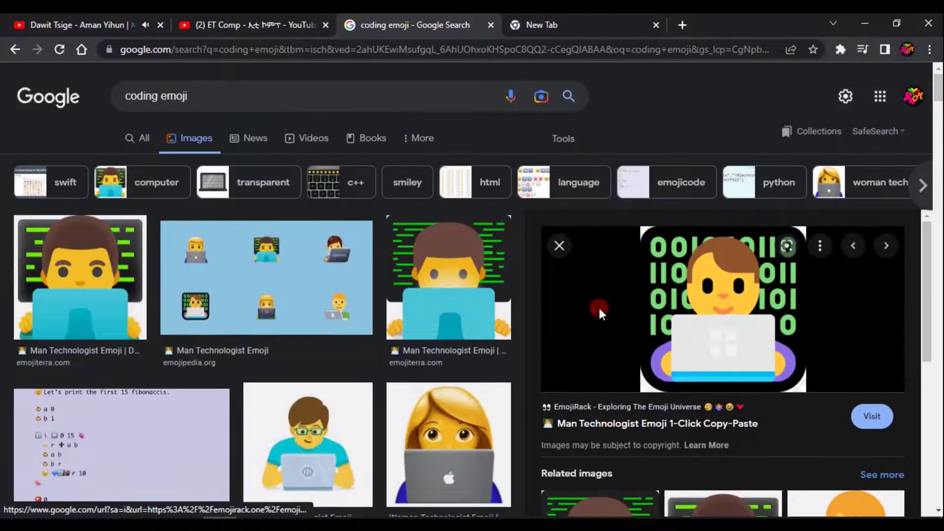
# Step: Copy the right curly bracket from the 'brace icon image' results and paste it as Layer 6
pyautogui.scroll(-3, 305, 291)
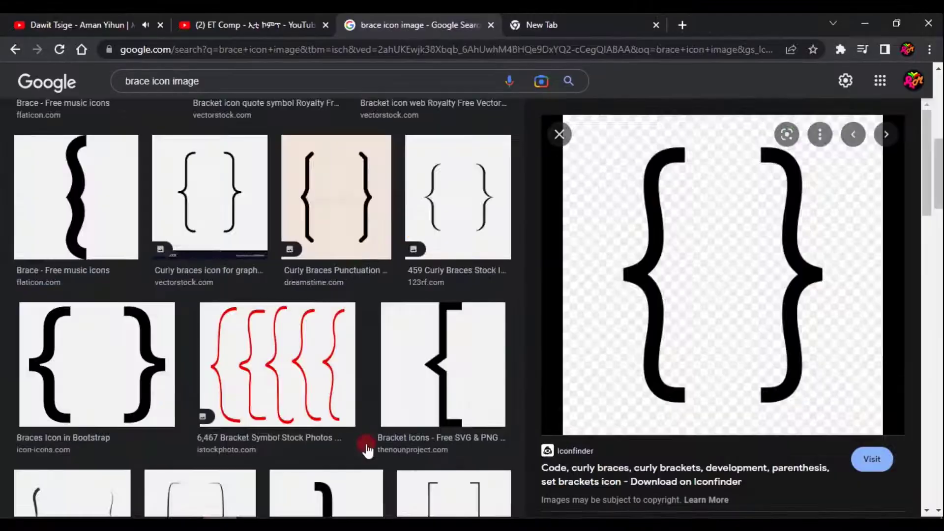
pyautogui.scroll(-5, 803, 263)
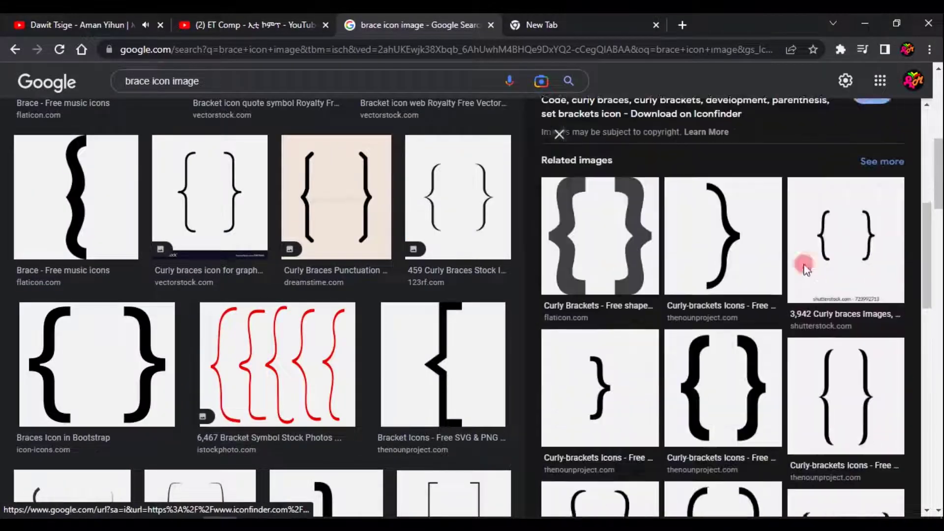
pyautogui.click(731, 189)
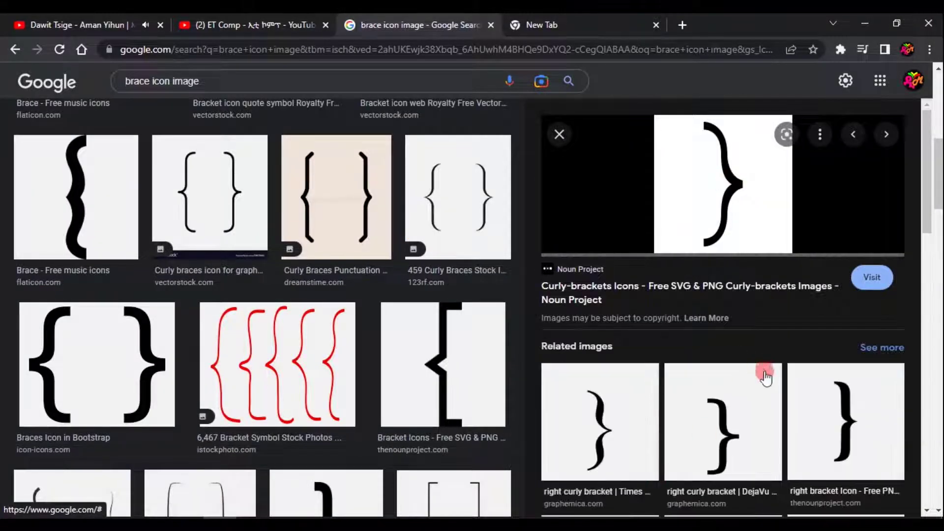
pyautogui.click(607, 428)
pyautogui.rightClick(759, 241)
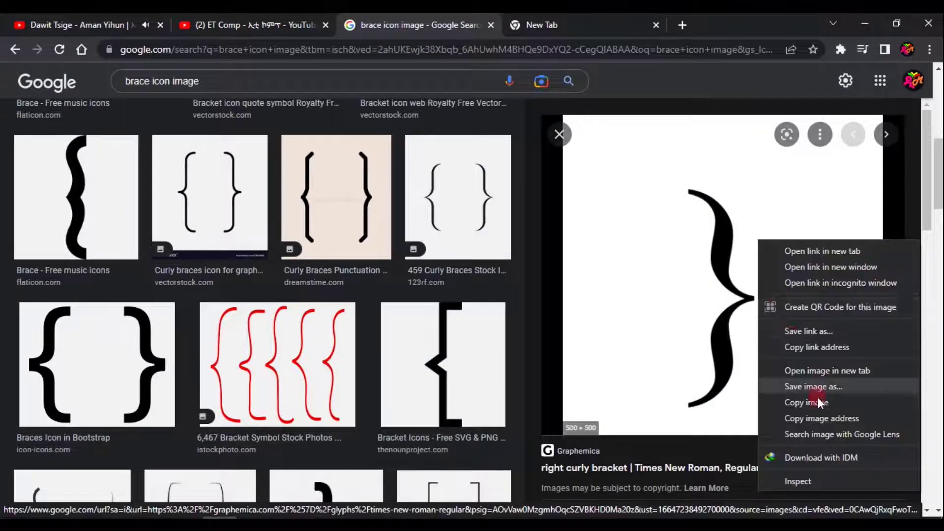
pyautogui.click(820, 402)
pyautogui.hotkey('alt', 'Tab')
pyautogui.hotkey('ctrl', 'v')
# Step: Flip the bracket horizontally to face left and delete its white background with the Magic Wand
pyautogui.moveTo(446, 299); pyautogui.dragTo(370, 318)
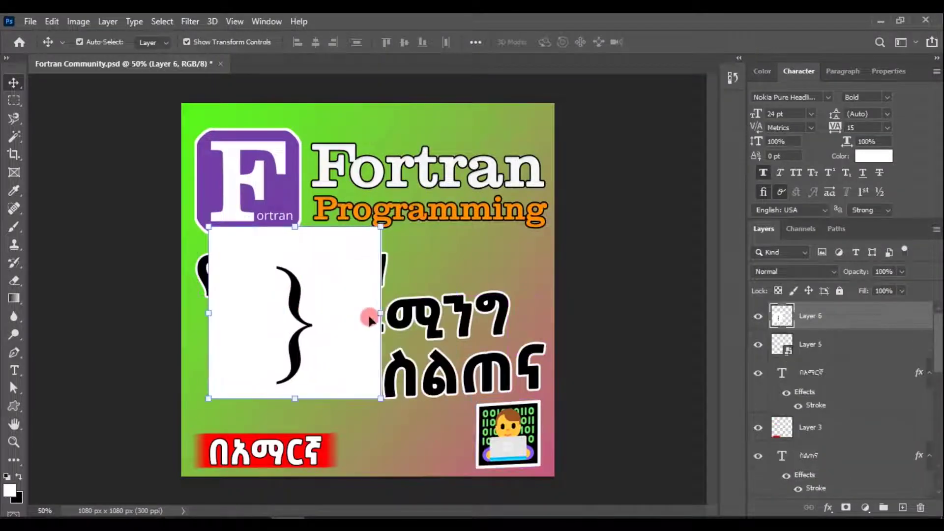
pyautogui.rightClick(376, 227)
pyautogui.rightClick(345, 260)
pyautogui.click(299, 253)
pyautogui.click(52, 21)
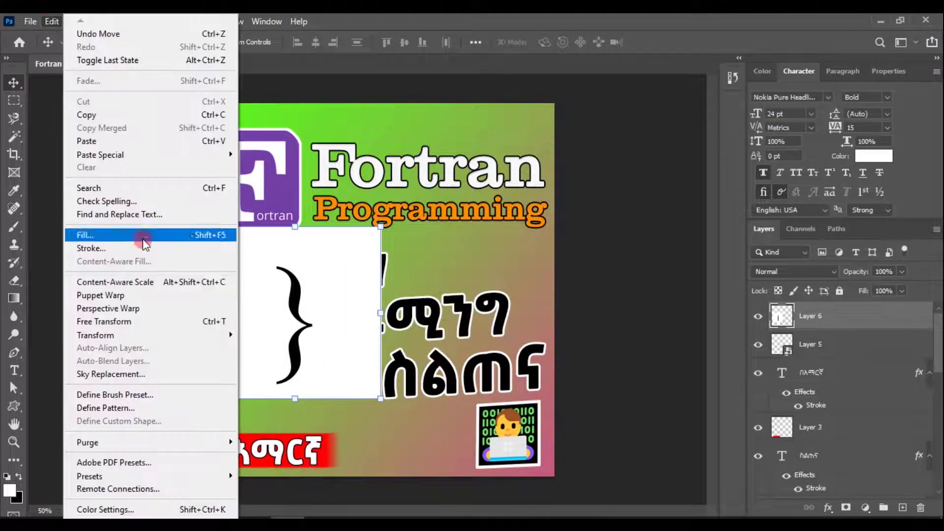
pyautogui.click(305, 322)
pyautogui.moveTo(325, 319); pyautogui.dragTo(316, 348)
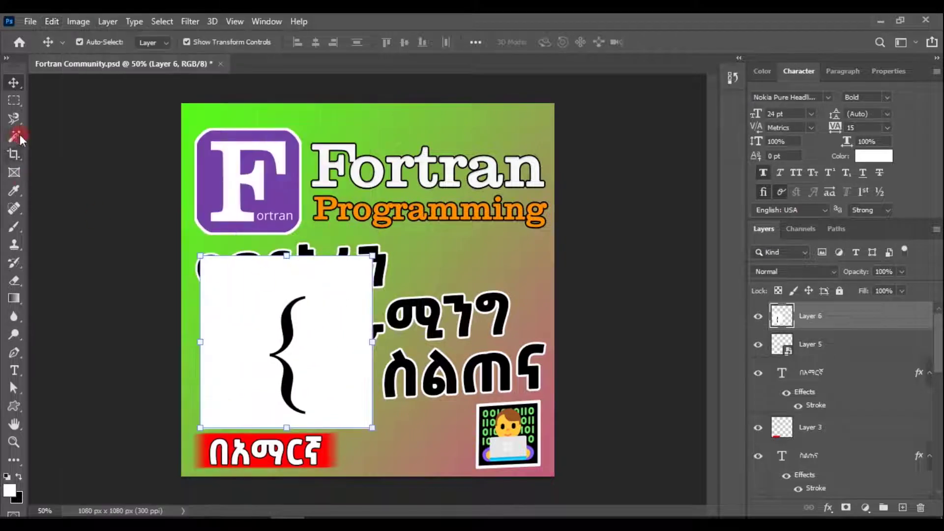
pyautogui.click(14, 136)
pyautogui.click(320, 320)
pyautogui.press('Delete')
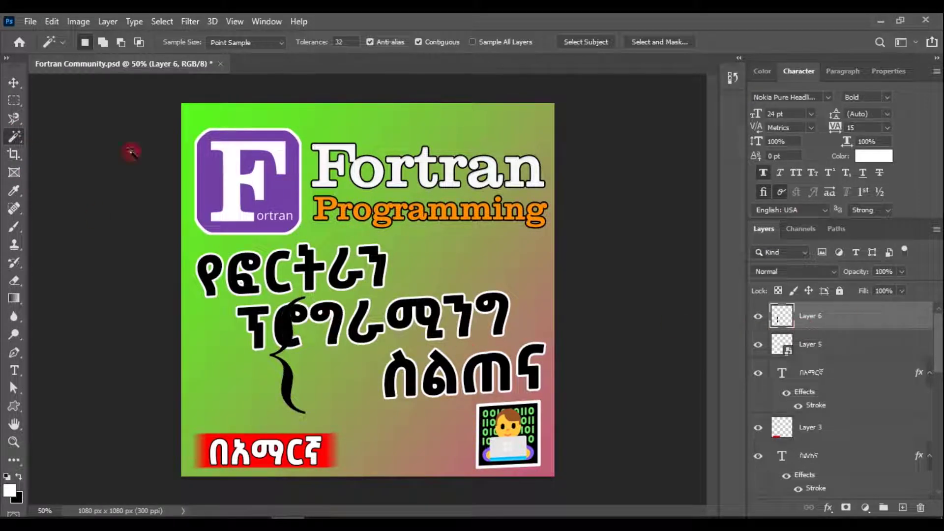
# Step: Load the bracket's shape as a selection and expand it by 3 px
pyautogui.keyDown('ctrl'); pyautogui.click(785, 320); pyautogui.keyUp('ctrl')
pyautogui.click(185, 22)
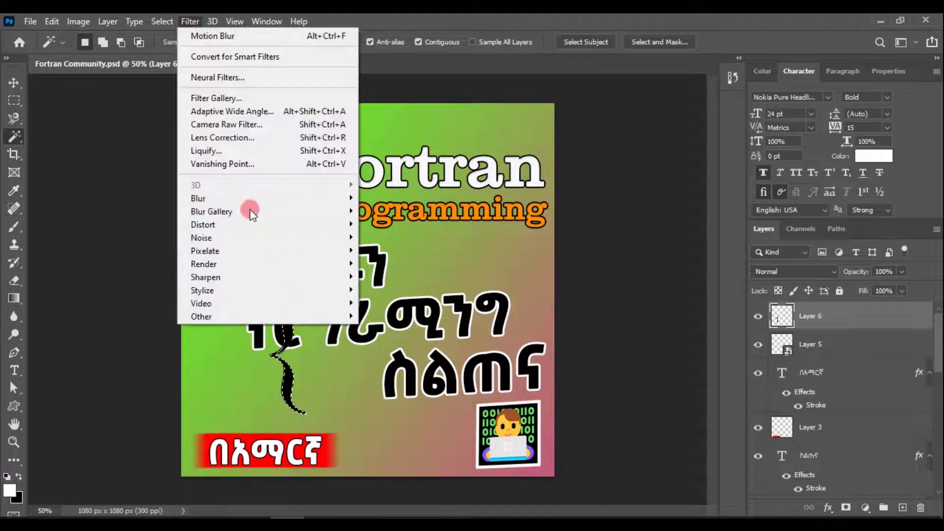
pyautogui.click(392, 255)
pyautogui.press('Return')
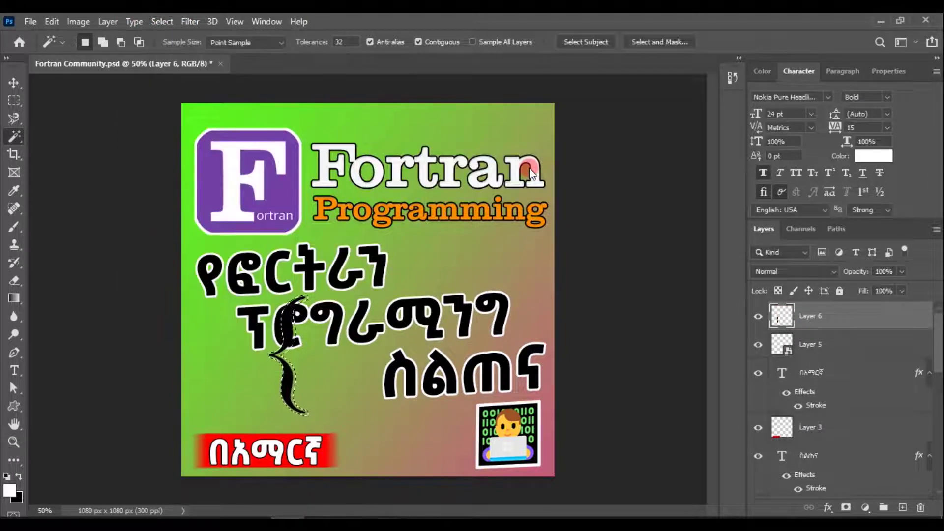
pyautogui.click(162, 21)
pyautogui.click(364, 256)
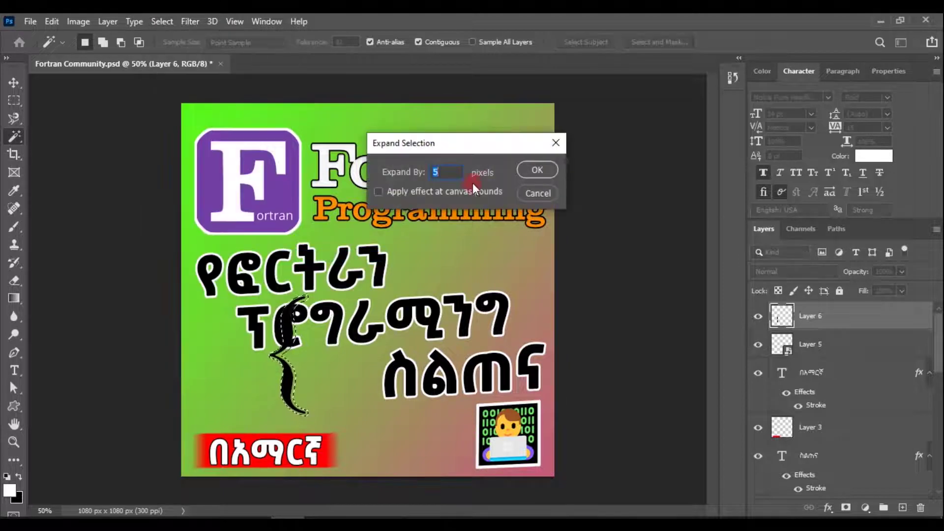
pyautogui.write('3')
pyautogui.click(538, 170)
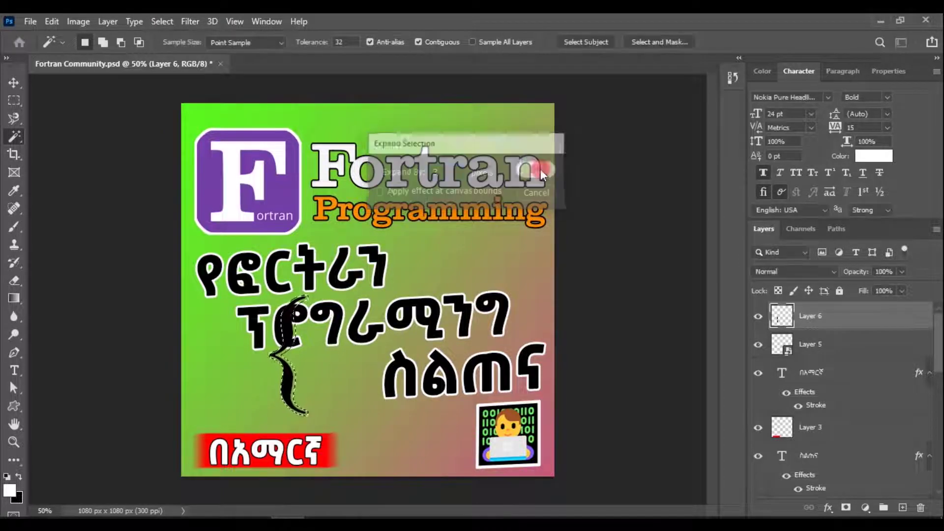
# Step: Fill the expanded selection white on a new layer placed beneath the bracket
pyautogui.click(901, 507)
pyautogui.hotkey('alt', 'BackSpace')
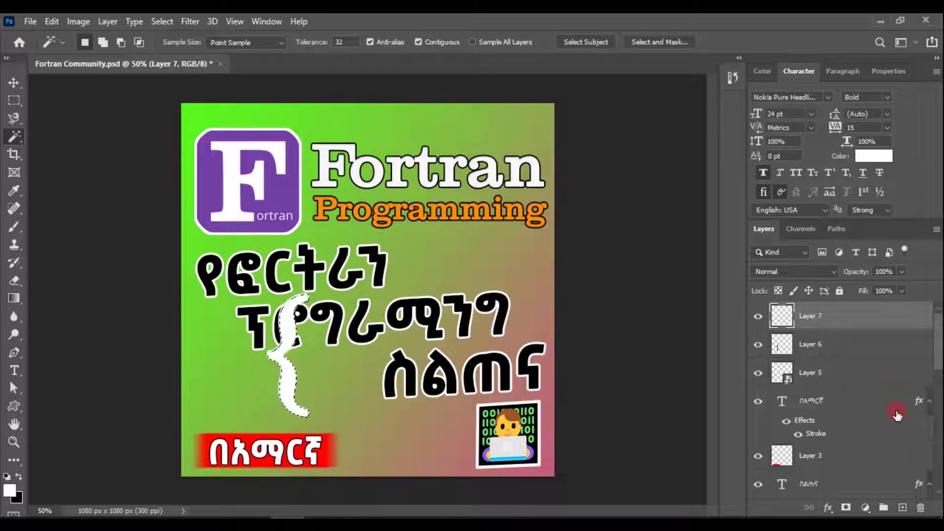
pyautogui.moveTo(847, 318); pyautogui.dragTo(889, 359)
pyautogui.click(856, 320)
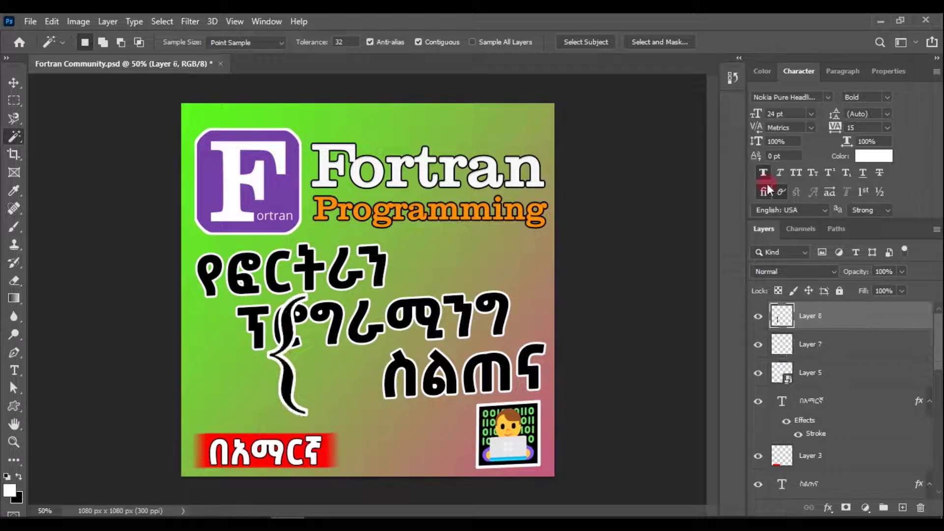
pyautogui.click(873, 156)
pyautogui.click(843, 162)
# Step: Apply a red Color Overlay to the brace and confirm a Hue/Saturation adjustment
pyautogui.doubleClick(851, 320)
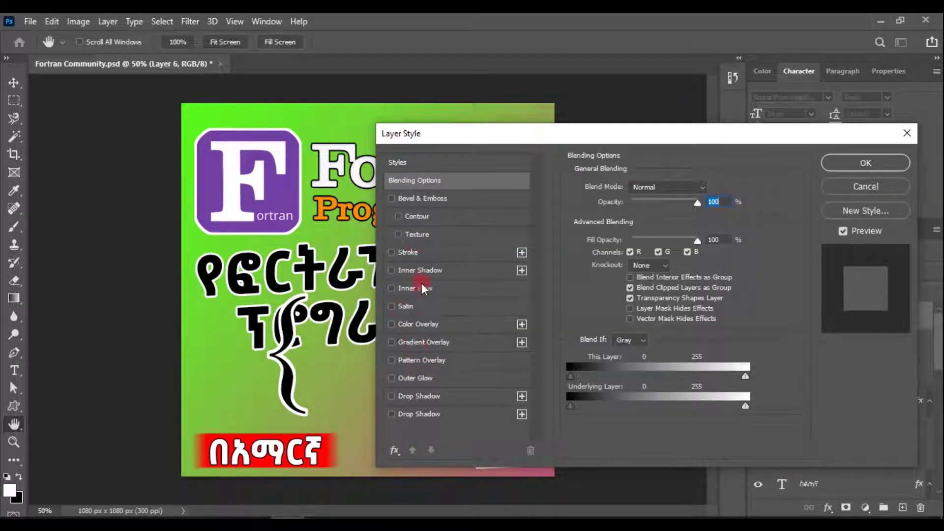
pyautogui.click(418, 324)
pyautogui.click(710, 187)
pyautogui.click(751, 146)
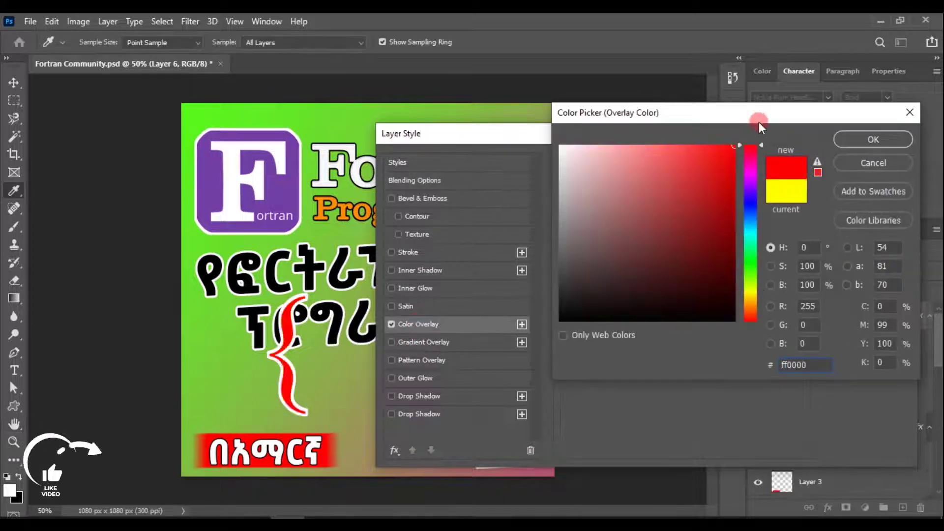
pyautogui.click(860, 142)
pyautogui.click(880, 150)
pyautogui.hotkey('ctrl', 'u')
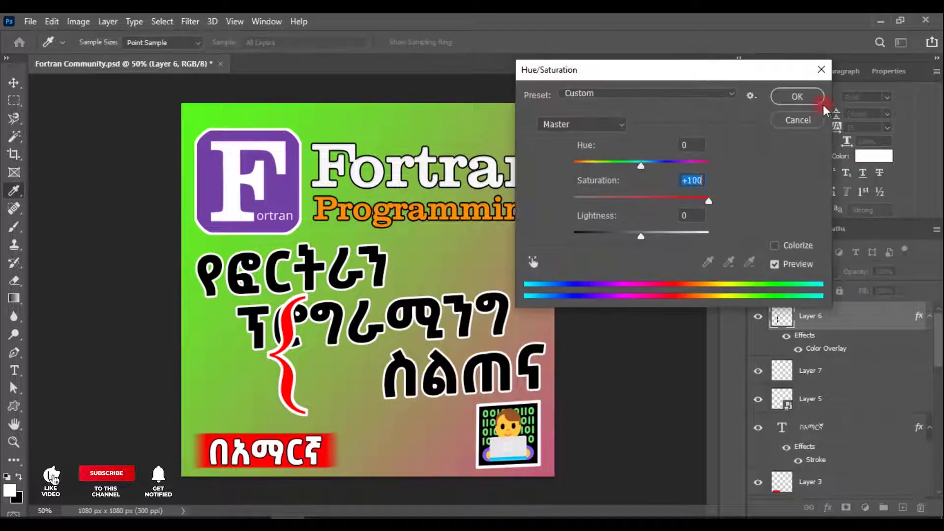
pyautogui.click(821, 100)
# Step: Convert the brace layers to a smart object and move it left, then undo both
pyautogui.rightClick(877, 344)
pyautogui.click(880, 383)
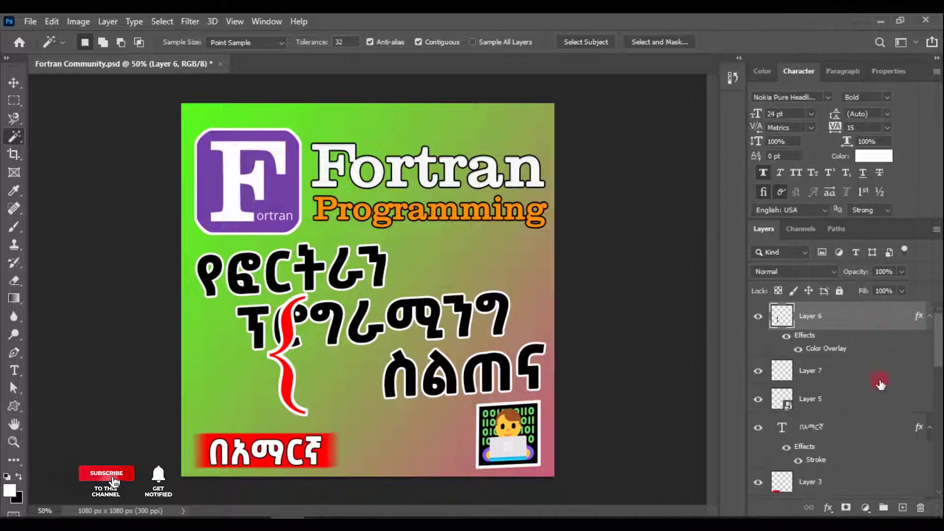
pyautogui.rightClick(880, 383)
pyautogui.click(759, 203)
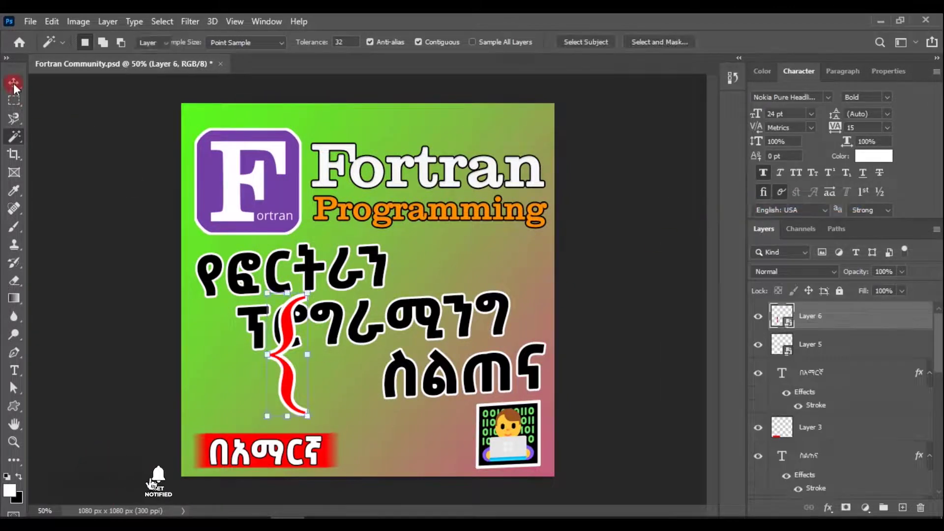
pyautogui.press('v')
pyautogui.moveTo(283, 366); pyautogui.dragTo(229, 367)
pyautogui.hotkey('ctrl', 'z')
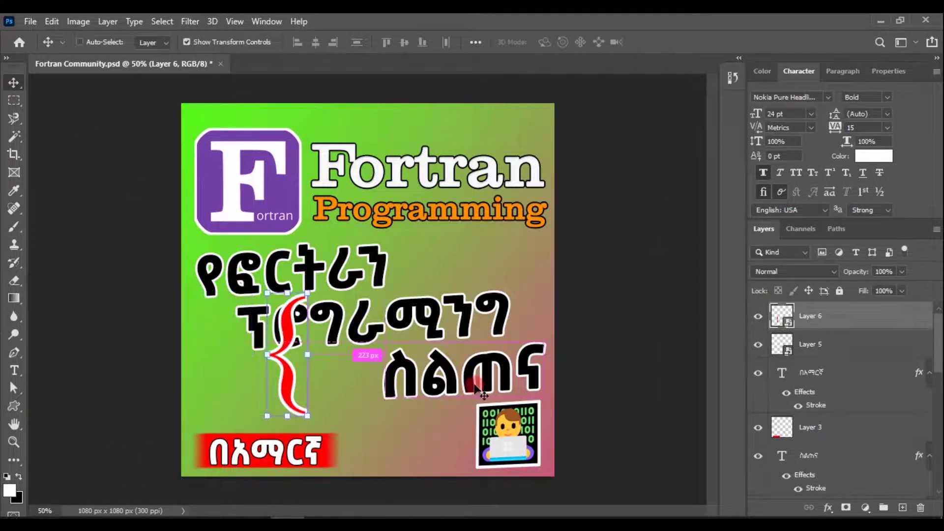
pyautogui.hotkey('ctrl', 'z')
# Step: Change the brace's Color Overlay to blue #0c00ff
pyautogui.doubleClick(867, 322)
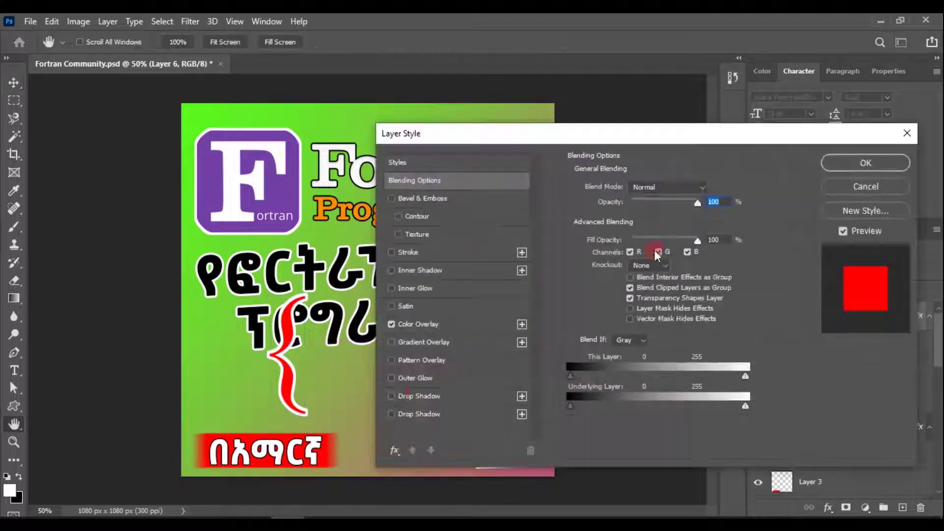
pyautogui.click(418, 323)
pyautogui.click(708, 187)
pyautogui.moveTo(751, 290)
pyautogui.mouseDown()
pyautogui.moveTo(748, 237)
pyautogui.moveTo(757, 319)
pyautogui.mouseUp()
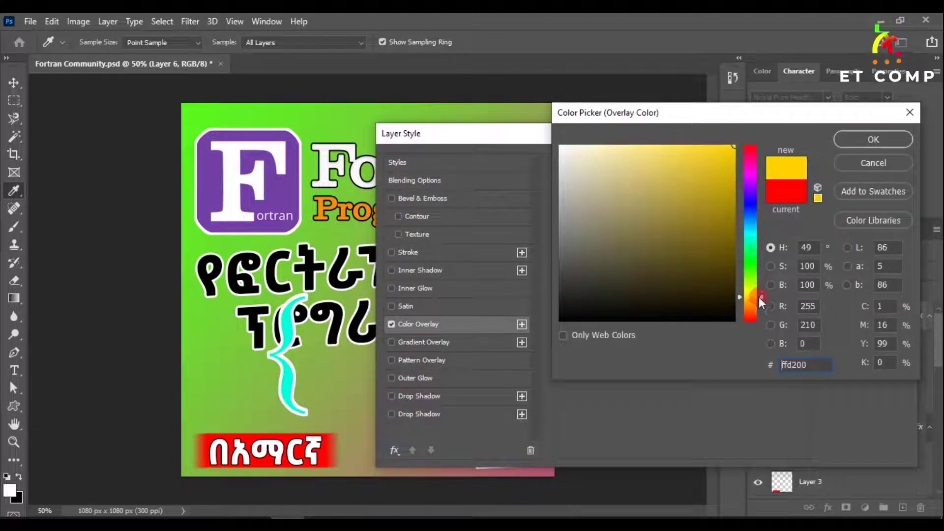
pyautogui.moveTo(695, 294)
pyautogui.mouseDown()
pyautogui.moveTo(760, 205)
pyautogui.moveTo(750, 193)
pyautogui.moveTo(753, 206)
pyautogui.mouseUp()
pyautogui.click(734, 146)
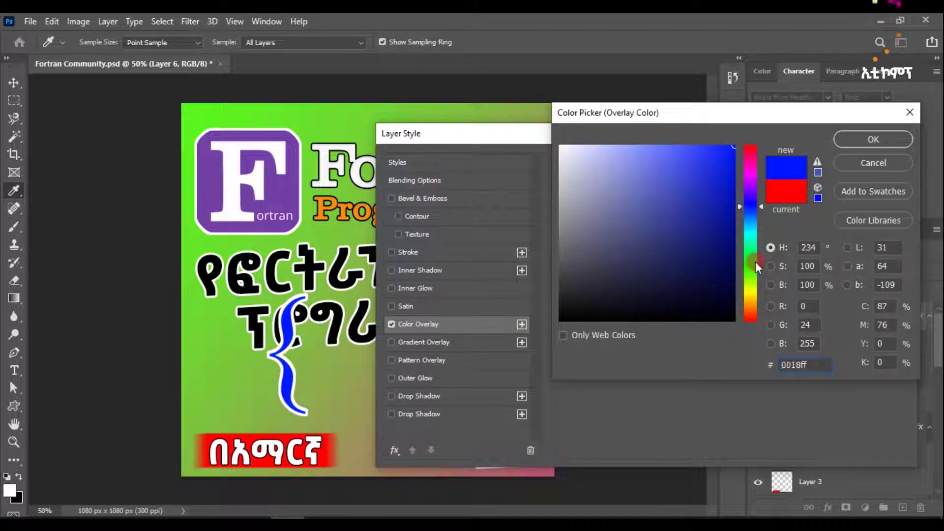
pyautogui.moveTo(750, 284)
pyautogui.mouseDown()
pyautogui.moveTo(729, 266)
pyautogui.moveTo(752, 202)
pyautogui.mouseUp()
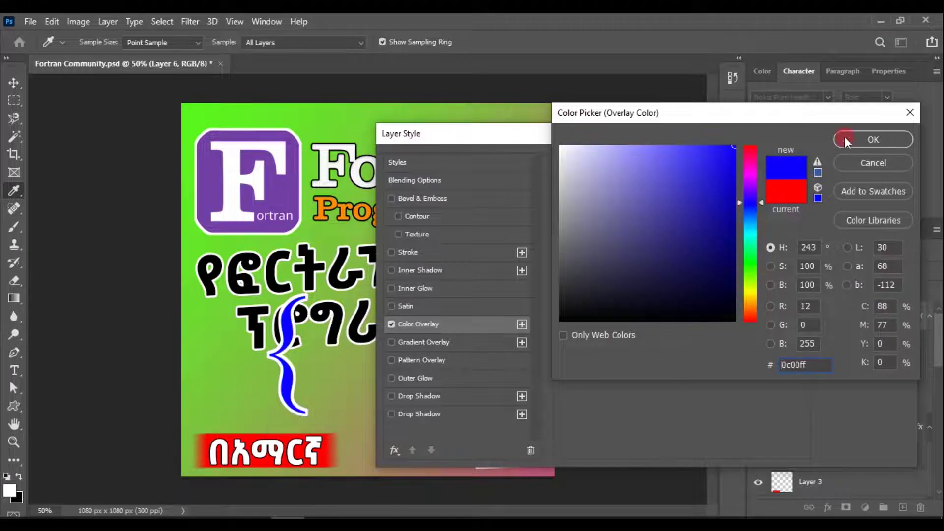
pyautogui.click(873, 139)
pyautogui.click(865, 162)
# Step: Combine the blue brace and its white border into one smart object, shifted slightly left
pyautogui.keyDown('ctrl'); pyautogui.click(851, 380); pyautogui.keyUp('ctrl')
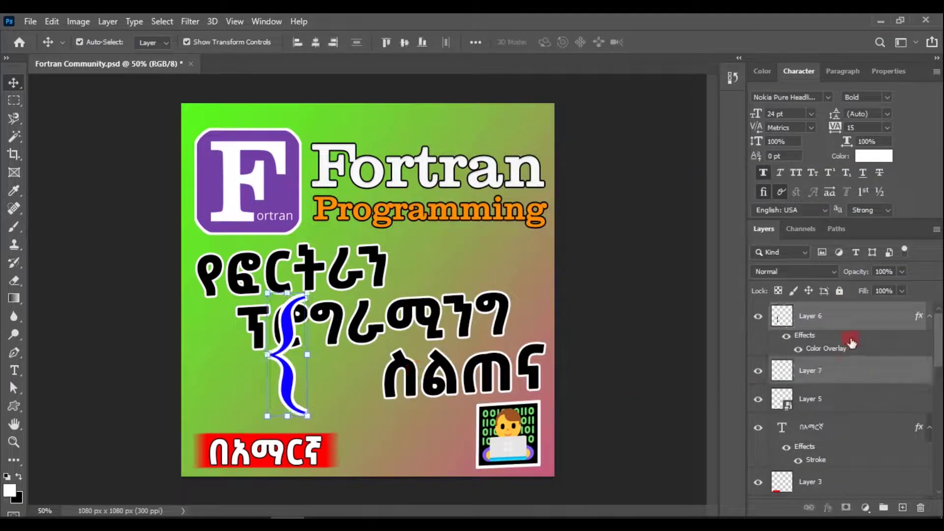
pyautogui.rightClick(850, 319)
pyautogui.click(709, 205)
pyautogui.moveTo(281, 377); pyautogui.dragTo(252, 377)
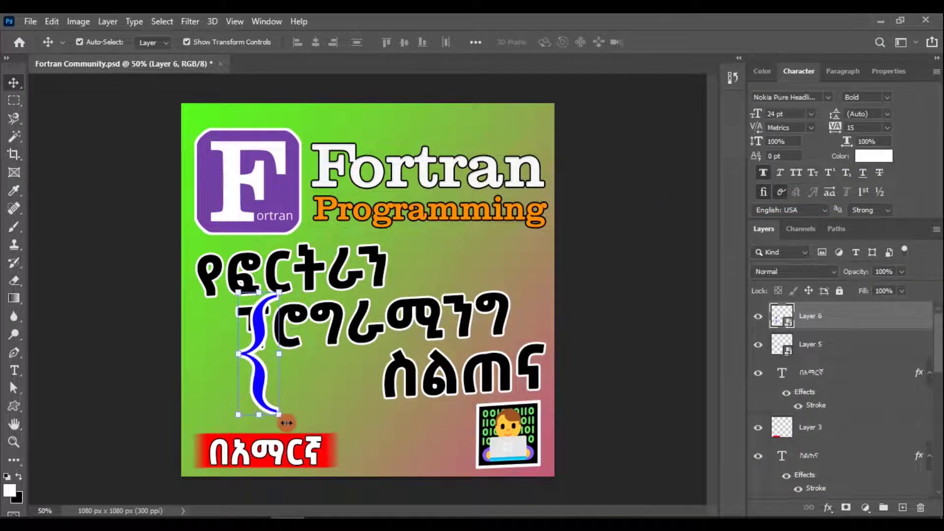
# Step: Rotate, enlarge and stretch the brace into a sideways swoosh
pyautogui.hotkey('ctrl', 't')
pyautogui.moveTo(320, 421)
pyautogui.mouseDown()
pyautogui.moveTo(310, 390)
pyautogui.moveTo(300, 397)
pyautogui.moveTo(315, 404)
pyautogui.moveTo(333, 385)
pyautogui.mouseUp()
pyautogui.moveTo(324, 418)
pyautogui.mouseDown()
pyautogui.moveTo(336, 429)
pyautogui.moveTo(365, 406)
pyautogui.mouseUp()
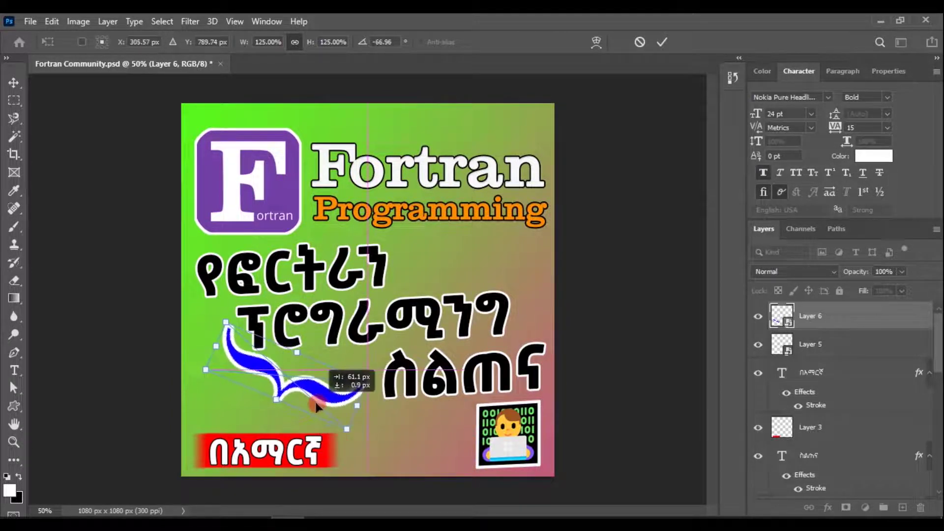
pyautogui.moveTo(195, 345); pyautogui.dragTo(256, 381)
pyautogui.moveTo(349, 407); pyautogui.dragTo(318, 406)
pyautogui.click(661, 43)
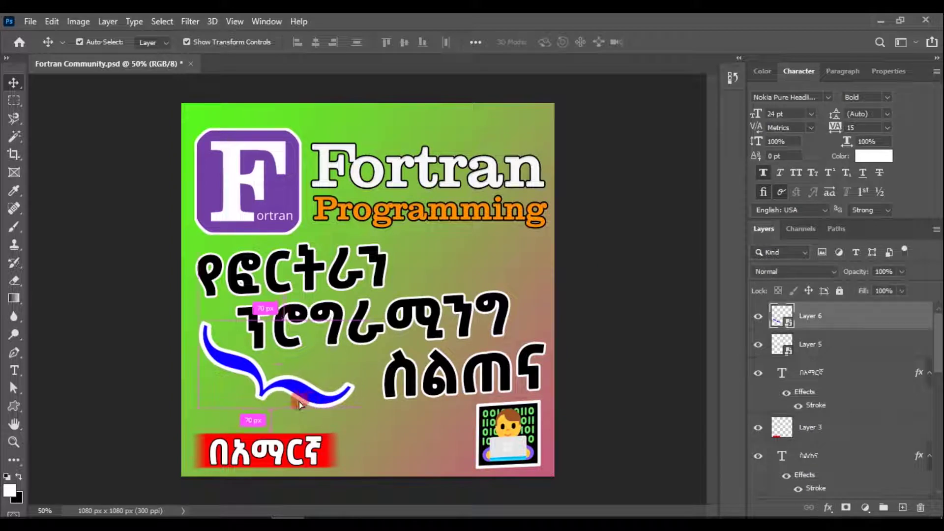
# Step: Rotate the brace to about -70° and nudge it beneath the Amharic lines
pyautogui.moveTo(368, 423); pyautogui.dragTo(648, 85)
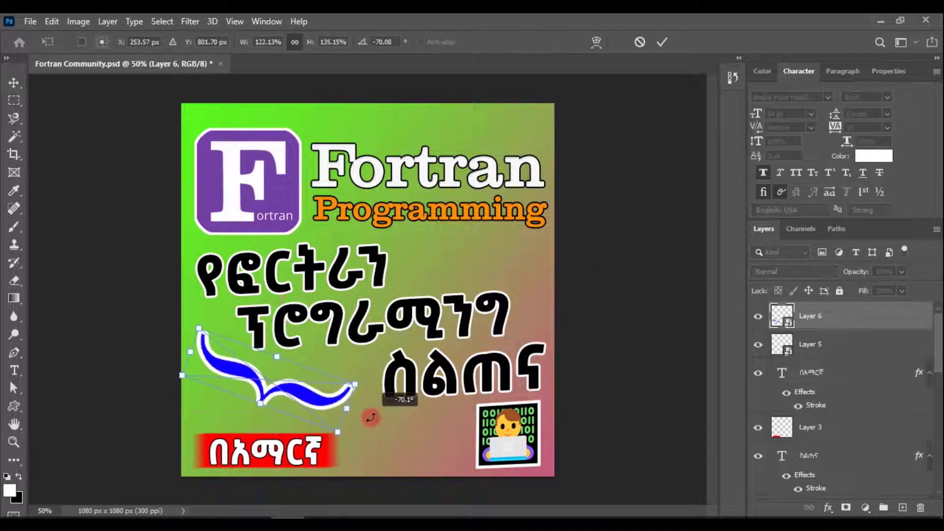
pyautogui.press('Return')
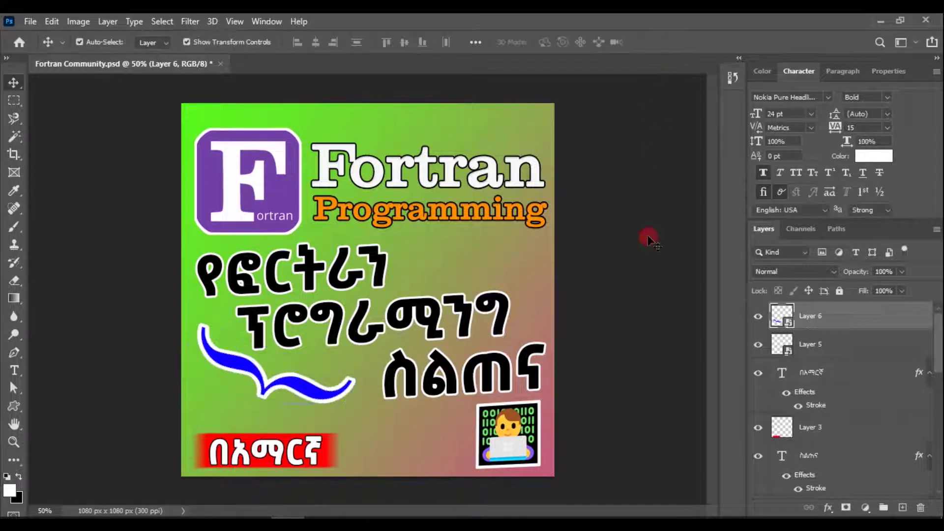
pyautogui.moveTo(295, 389); pyautogui.dragTo(290, 354)
pyautogui.click(563, 368)
# Step: Select the gradient background layer and search Chrome for 'coding background image'
pyautogui.scroll(-5, 836, 433)
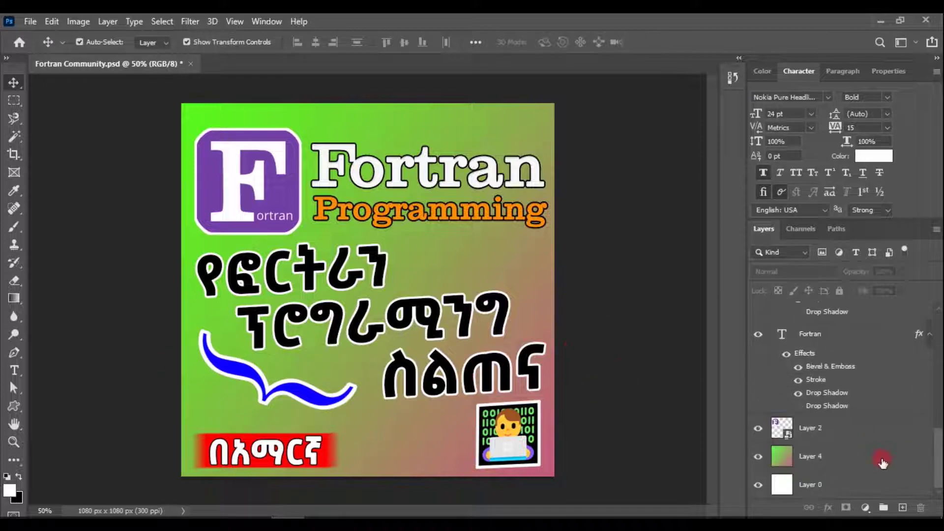
pyautogui.click(868, 463)
pyautogui.click(242, 76)
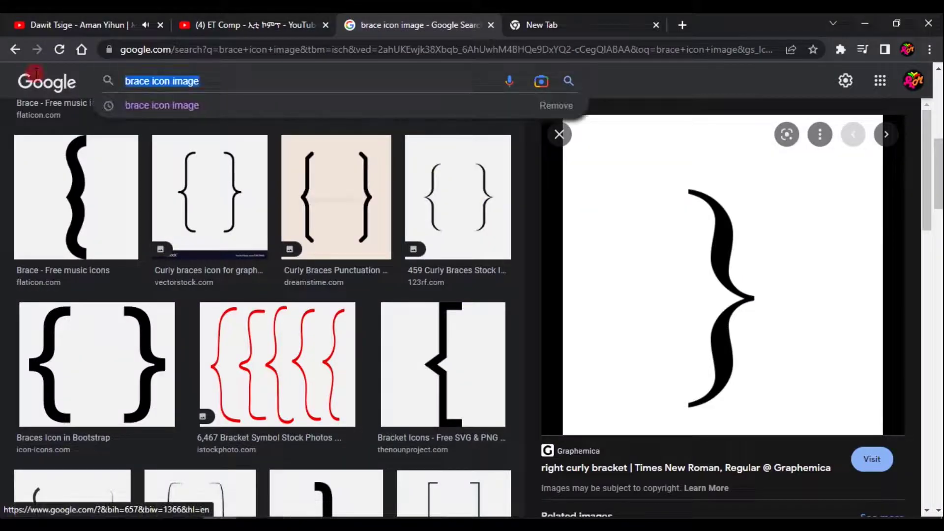
pyautogui.write('coding back')
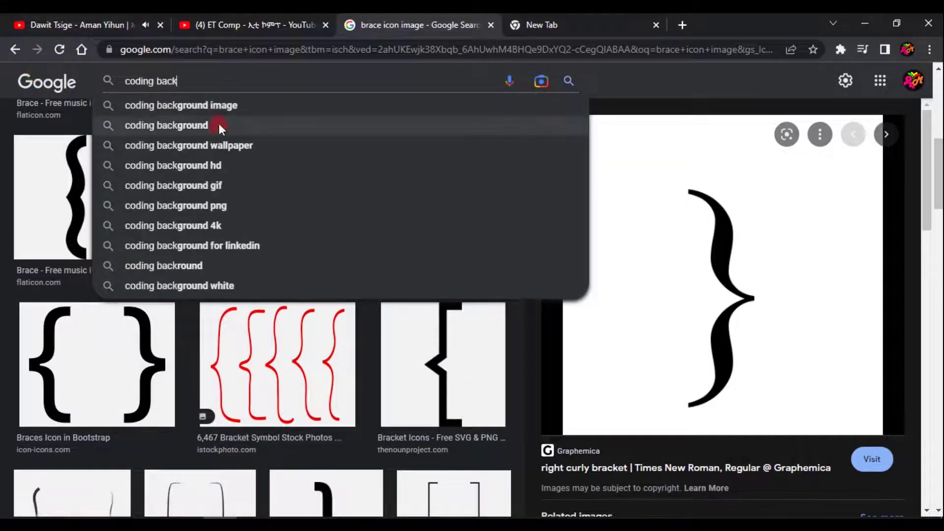
pyautogui.click(355, 103)
# Step: Copy a coding background image from the search results
pyautogui.scroll(-3, 584, 291)
pyautogui.scroll(-6, 597, 287)
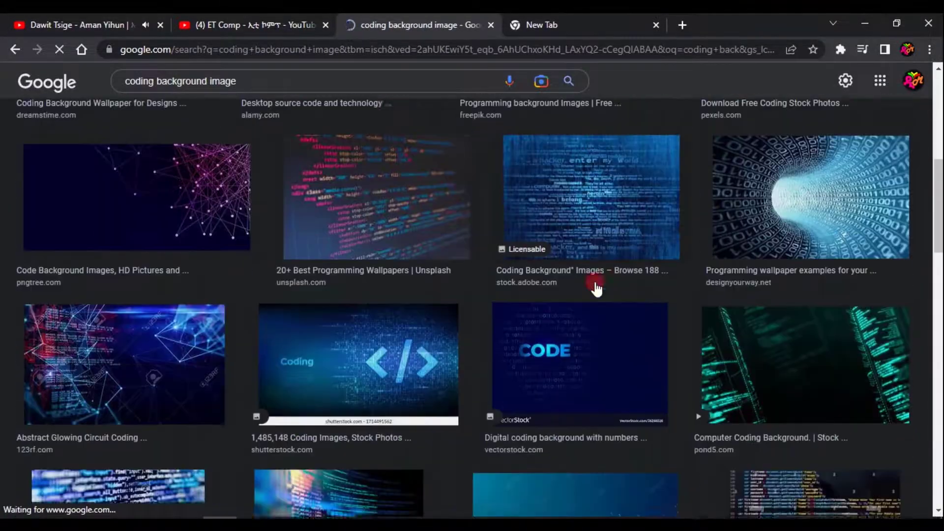
pyautogui.scroll(-4, 614, 275)
pyautogui.rightClick(665, 209)
pyautogui.click(716, 368)
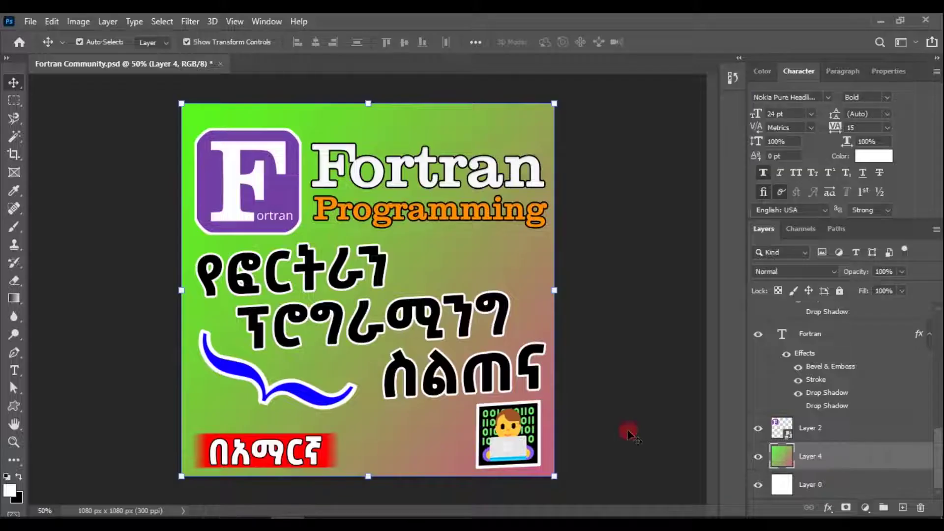
# Step: Paste the coding image into the thumbnail and convert it to a Smart Object
pyautogui.hotkey('ctrl', 'v')
pyautogui.scroll(-2, 435, 329)
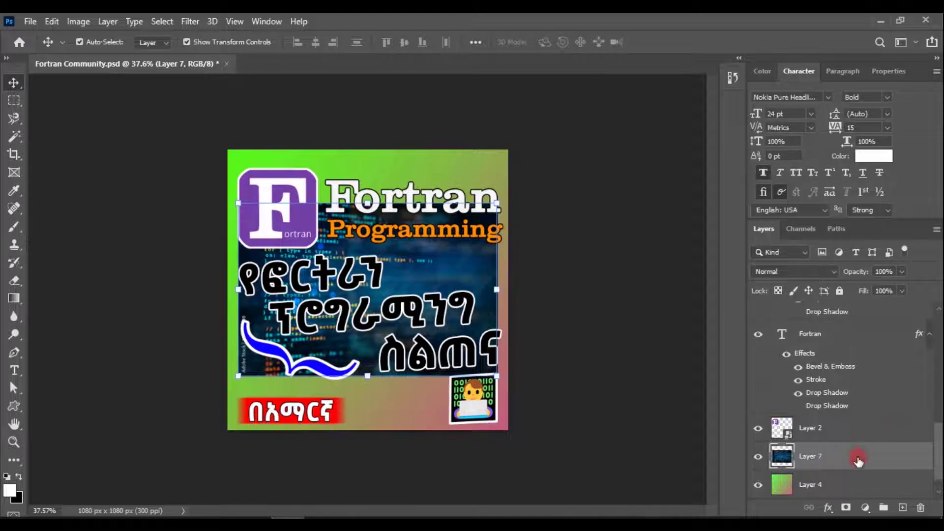
pyautogui.rightClick(858, 461)
pyautogui.click(750, 204)
# Step: Scale the coding image to about 227.93% so it fills the whole canvas
pyautogui.scroll(-1, 487, 354)
pyautogui.hotkey('ctrl', 't')
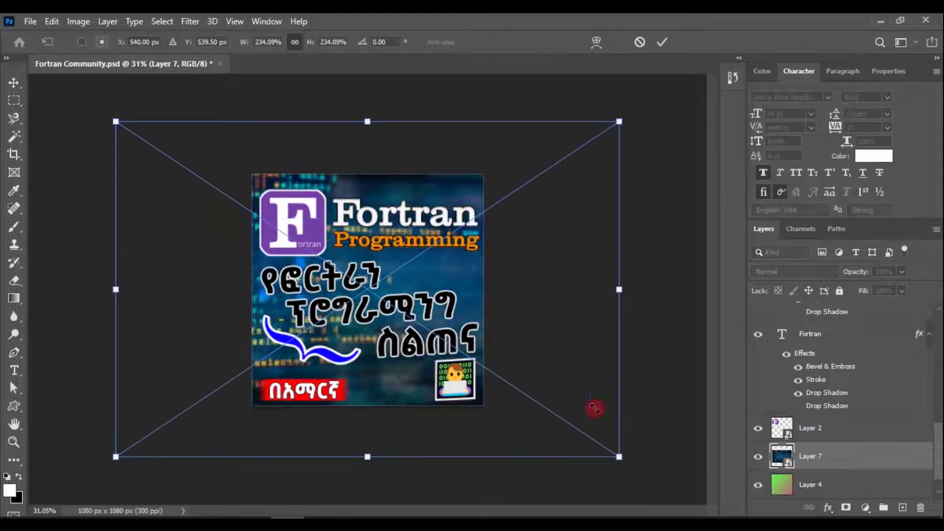
pyautogui.moveTo(594, 408); pyautogui.dragTo(554, 268)
pyautogui.moveTo(320, 420); pyautogui.dragTo(232, 460)
pyautogui.moveTo(455, 256); pyautogui.dragTo(432, 252)
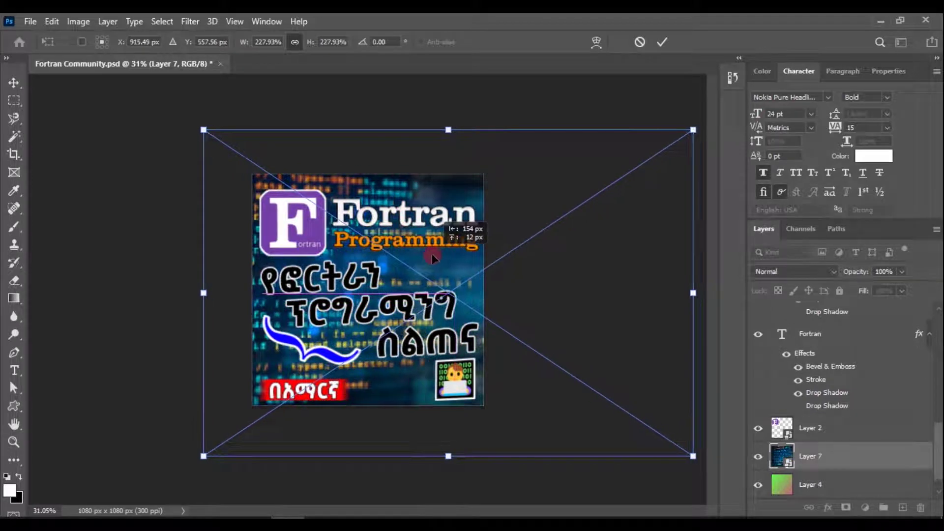
pyautogui.click(663, 41)
pyautogui.click(552, 146)
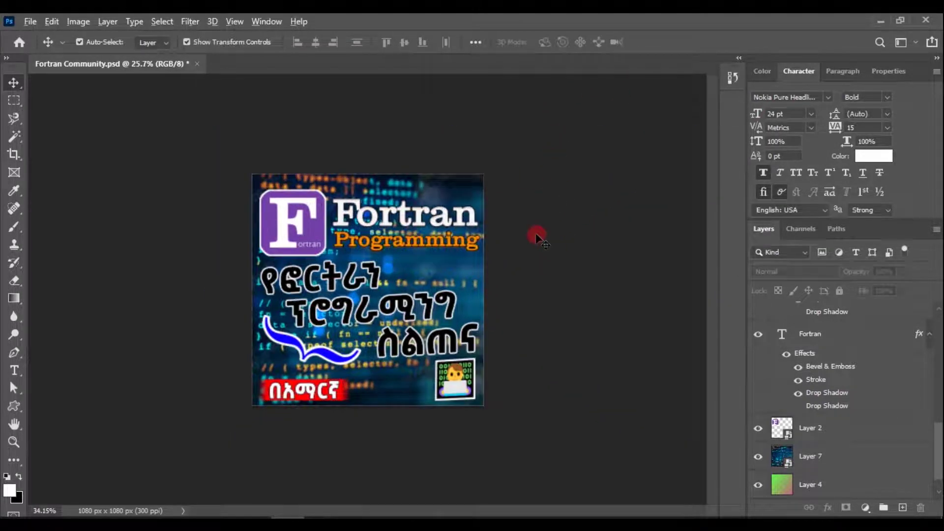
# Step: Select the coding image layer (Layer 7) and bring up its blend mode list
pyautogui.scroll(2, 537, 234)
pyautogui.click(829, 459)
pyautogui.click(789, 271)
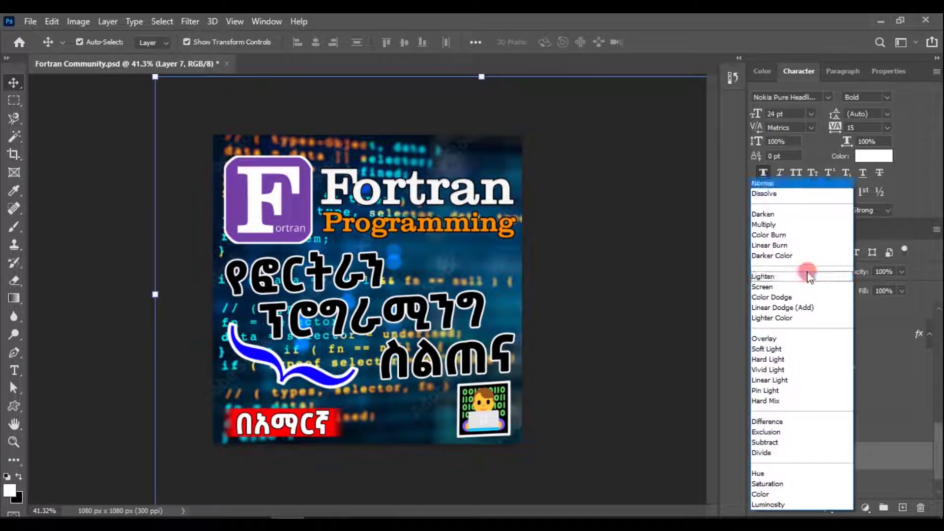
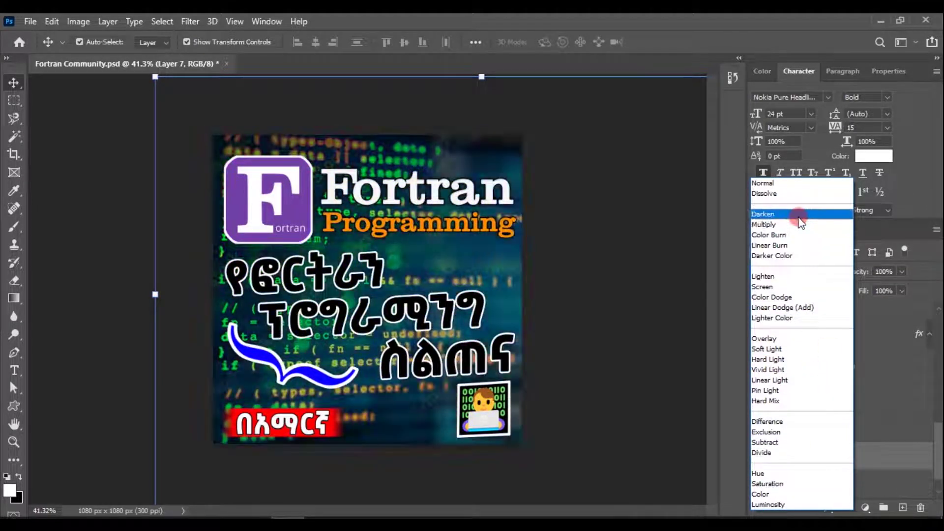
# Step: Blend the code background Layer 7 in Multiply and set gradient Layer 4 opacity to 100%
pyautogui.click(800, 224)
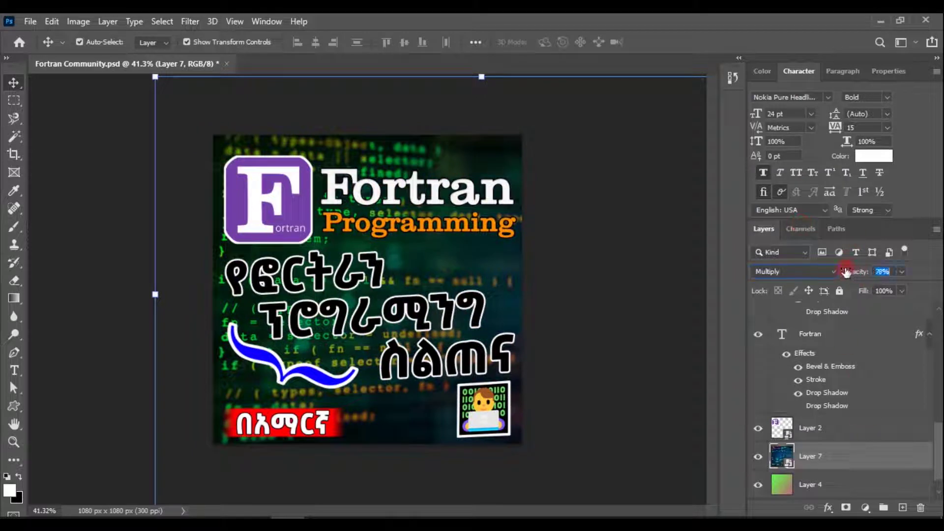
pyautogui.moveTo(845, 272)
pyautogui.mouseDown()
pyautogui.moveTo(837, 273)
pyautogui.moveTo(938, 271)
pyautogui.mouseUp()
pyautogui.click(853, 484)
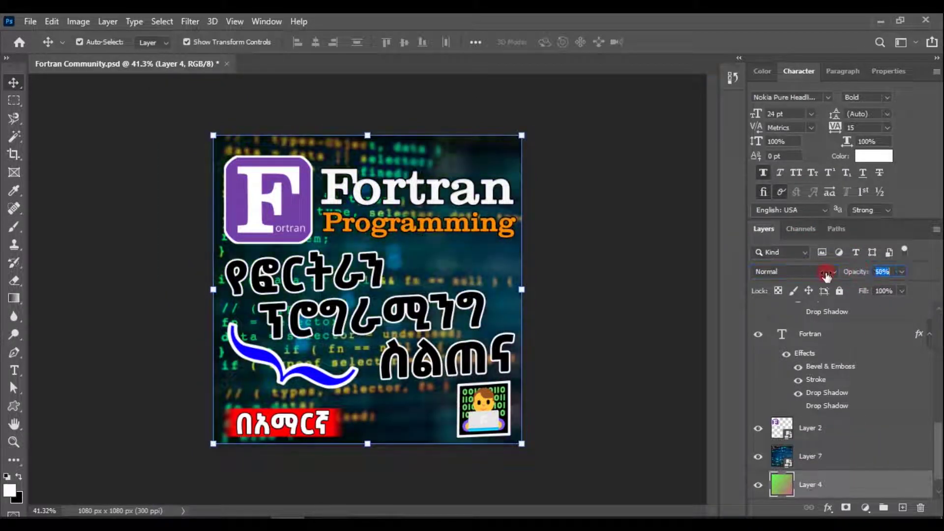
pyautogui.moveTo(842, 273); pyautogui.dragTo(939, 270)
pyautogui.click(858, 457)
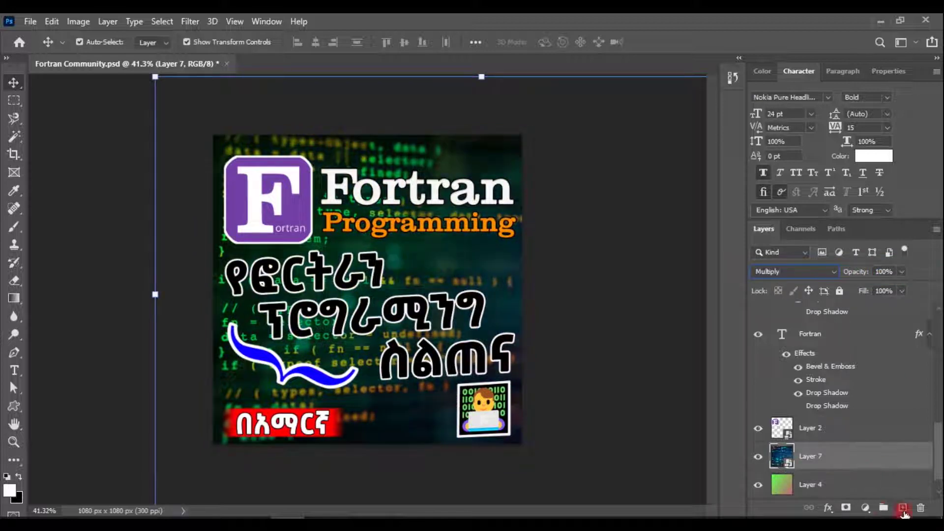
# Step: Add an Exposure adjustment clipped to Layer 7 and lower it to -1.33
pyautogui.click(865, 508)
pyautogui.click(807, 354)
pyautogui.moveTo(839, 146)
pyautogui.mouseDown()
pyautogui.moveTo(821, 146)
pyautogui.moveTo(853, 148)
pyautogui.moveTo(841, 147)
pyautogui.mouseUp()
pyautogui.scroll(-3, 842, 414)
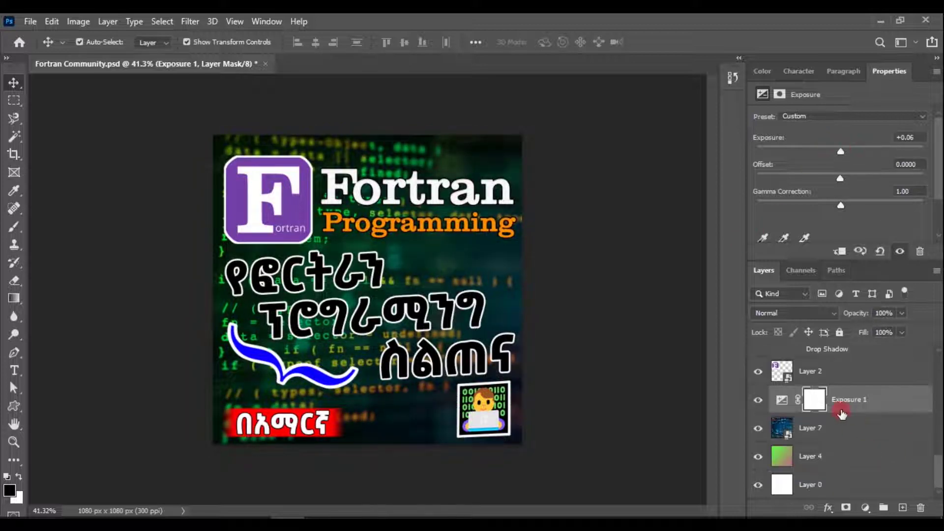
pyautogui.keyDown('alt'); pyautogui.click(796, 412); pyautogui.keyUp('alt')
pyautogui.moveTo(839, 153)
pyautogui.mouseDown()
pyautogui.moveTo(813, 148)
pyautogui.moveTo(823, 147)
pyautogui.mouseUp()
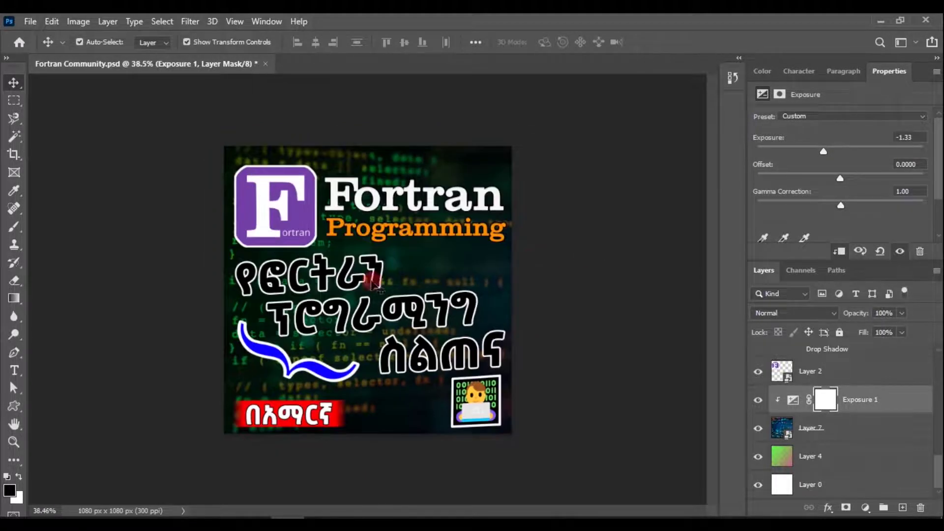
pyautogui.doubleClick(858, 362)
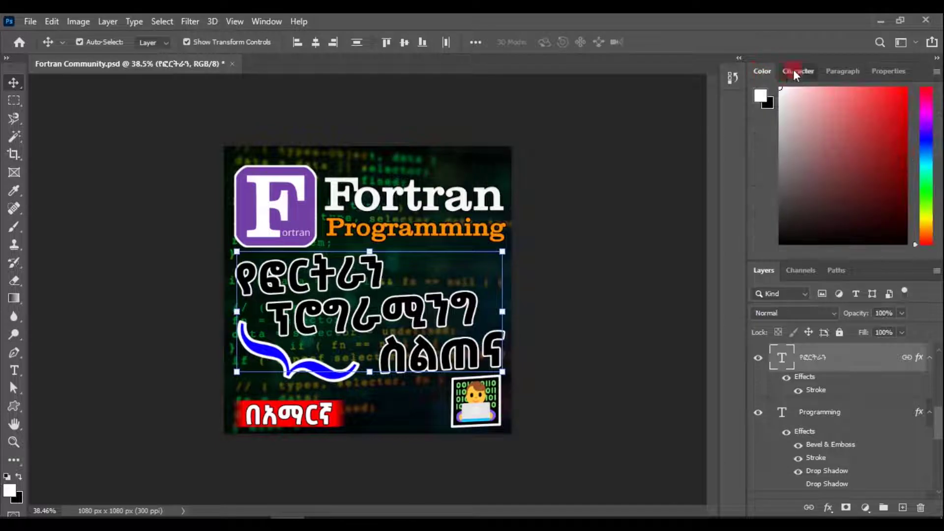
# Step: Try yellow and red on the first title line's text, then return it to white
pyautogui.click(795, 72)
pyautogui.click(762, 71)
pyautogui.click(798, 70)
pyautogui.click(867, 156)
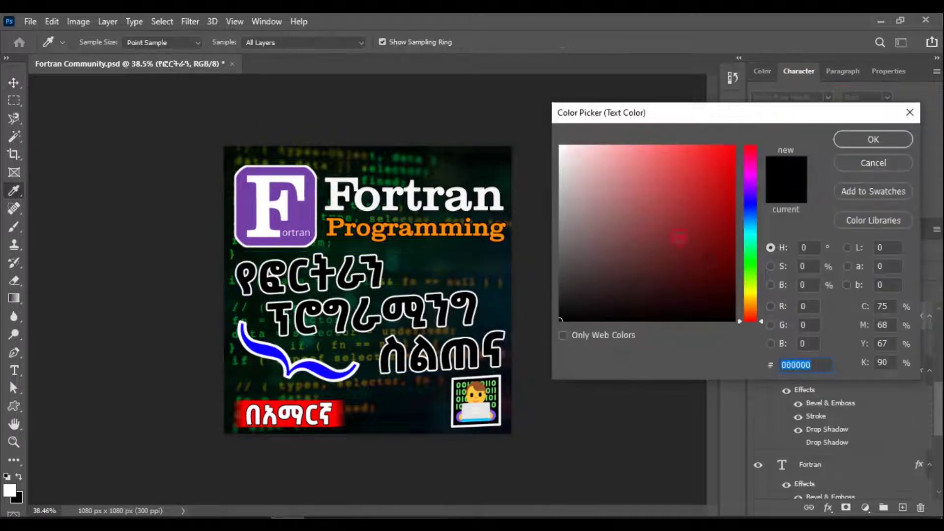
pyautogui.click(734, 146)
pyautogui.moveTo(751, 319)
pyautogui.mouseDown()
pyautogui.moveTo(751, 294)
pyautogui.moveTo(757, 316)
pyautogui.mouseUp()
pyautogui.click(536, 163)
pyautogui.click(873, 139)
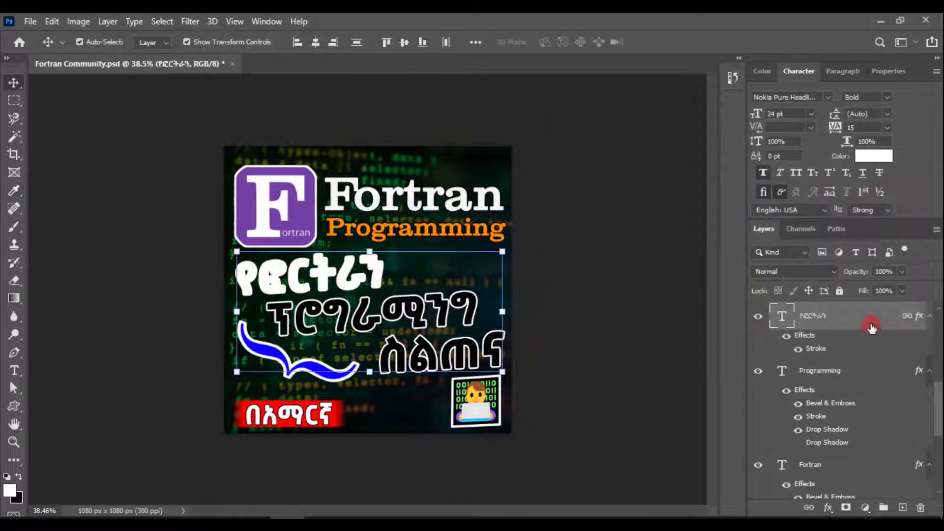
# Step: Add a blue Stroke layer effect to the የፎርትራን title
pyautogui.doubleClick(861, 315)
pyautogui.click(408, 252)
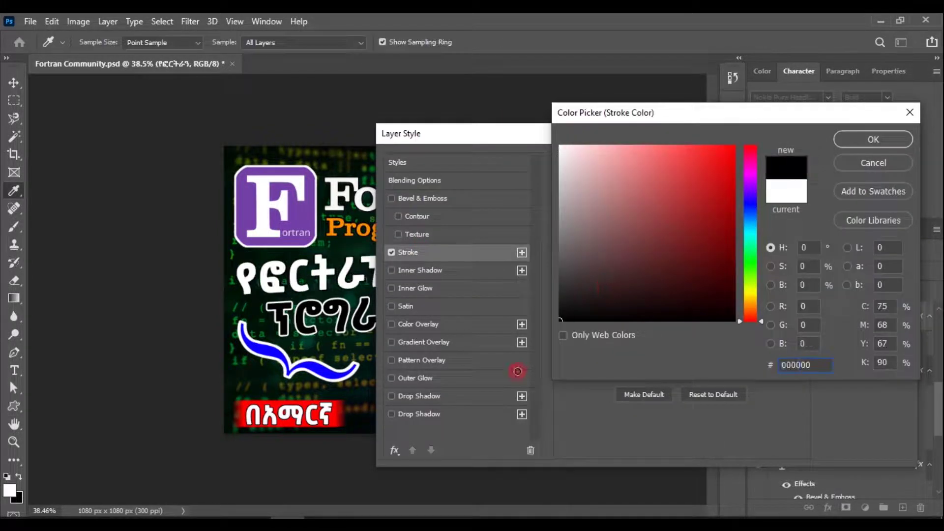
pyautogui.write('ff0000')
pyautogui.moveTo(754, 208)
pyautogui.mouseDown()
pyautogui.moveTo(757, 199)
pyautogui.moveTo(756, 208)
pyautogui.mouseUp()
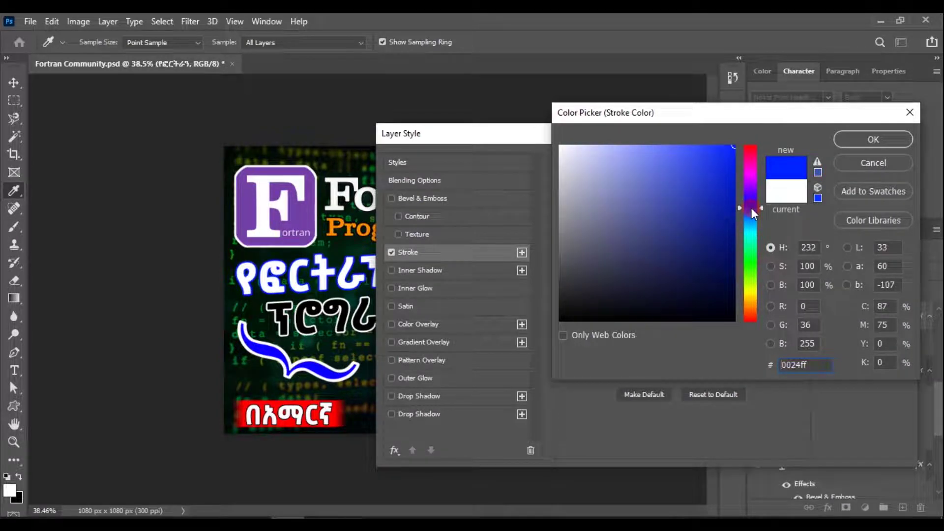
pyautogui.click(716, 217)
pyautogui.click(889, 140)
pyautogui.click(892, 164)
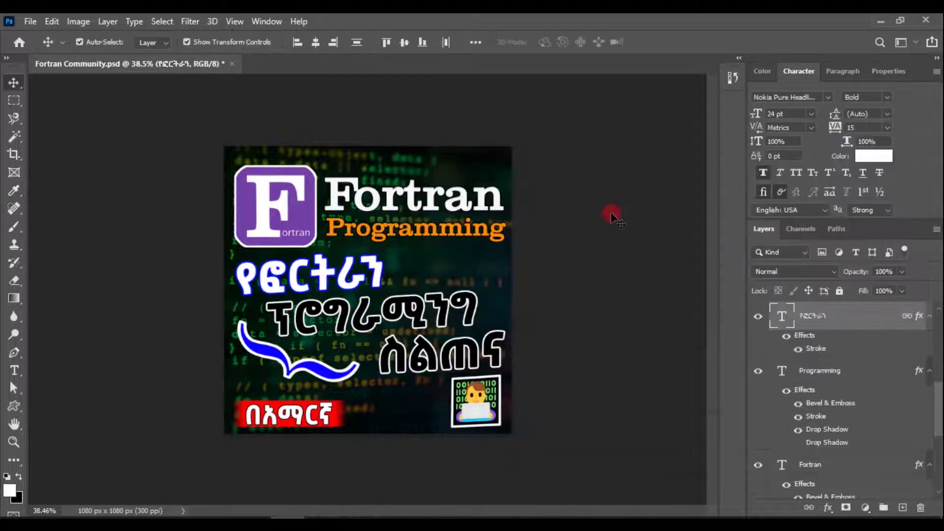
# Step: Colour the የፎርትራን title text bright yellow (fcff00)
pyautogui.click(460, 304)
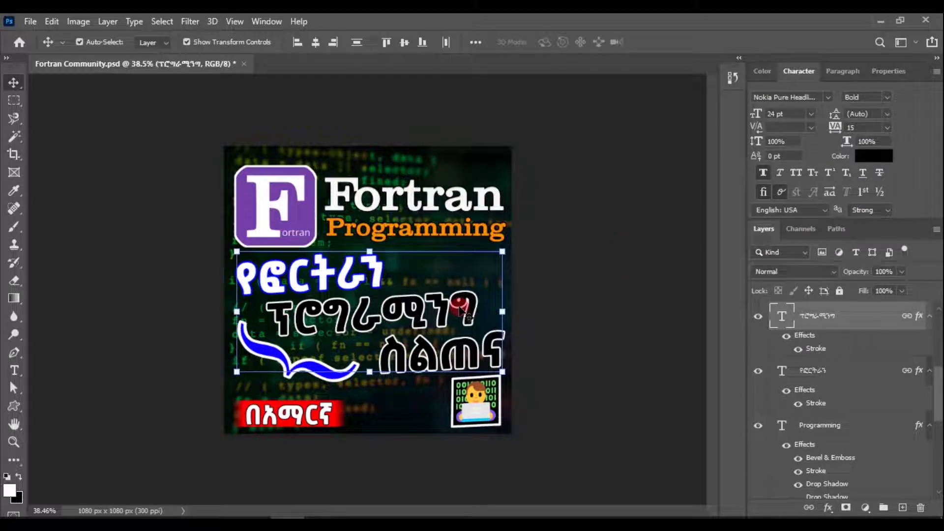
pyautogui.click(345, 273)
pyautogui.click(873, 156)
pyautogui.click(751, 299)
pyautogui.click(734, 146)
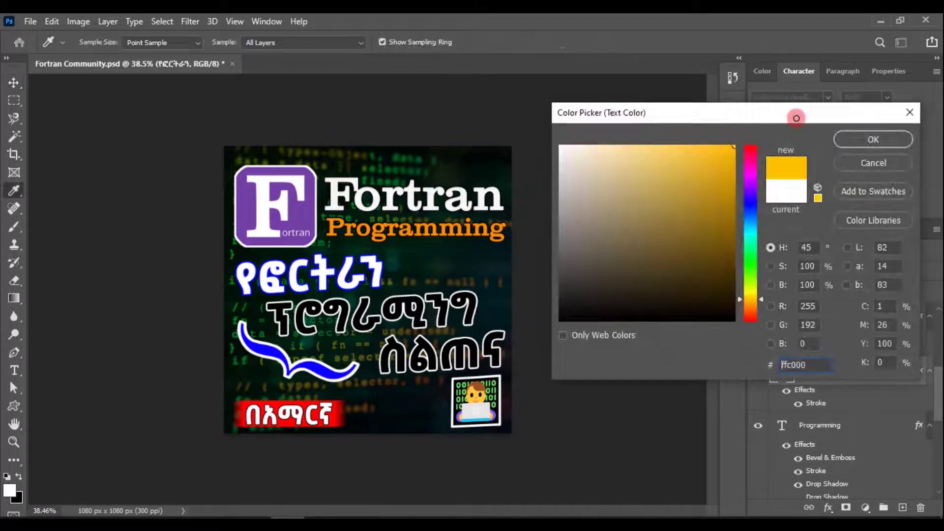
pyautogui.moveTo(751, 299); pyautogui.dragTo(754, 291)
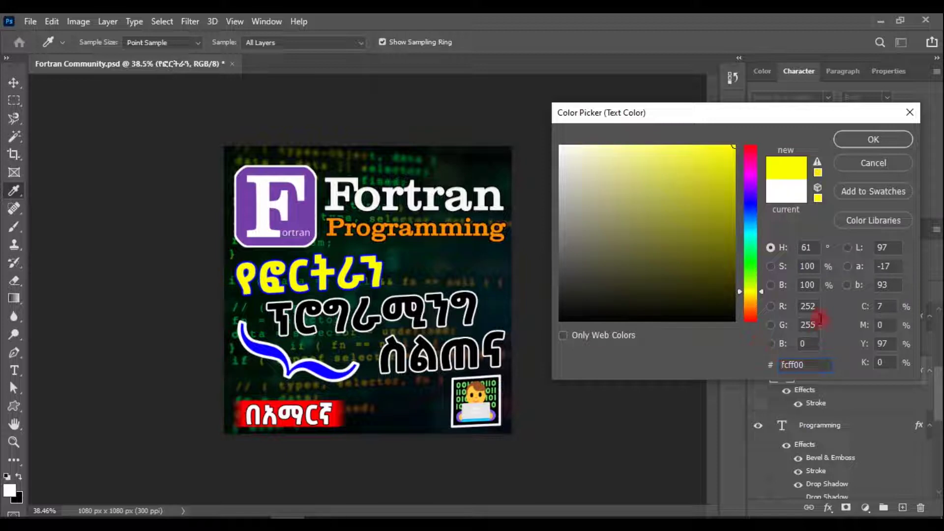
pyautogui.write('255')
pyautogui.click(874, 139)
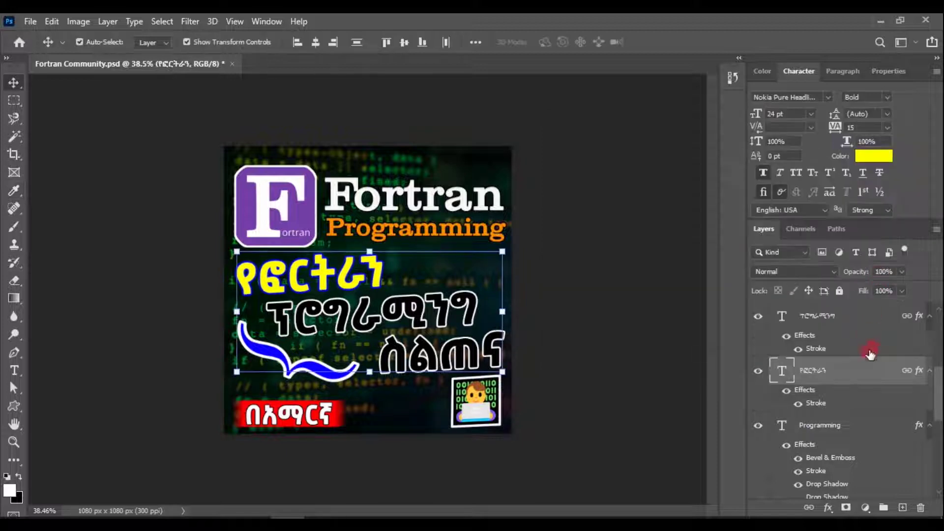
# Step: Change the የፎርትራን title's stroke colour to a deep red
pyautogui.doubleClick(880, 372)
pyautogui.click(512, 246)
pyautogui.click(600, 284)
pyautogui.click(750, 266)
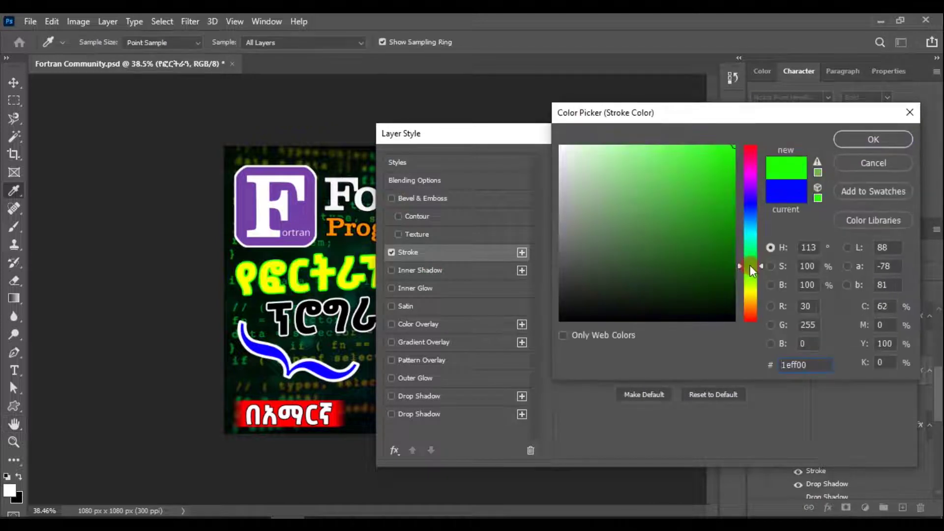
pyautogui.moveTo(750, 265); pyautogui.dragTo(749, 134)
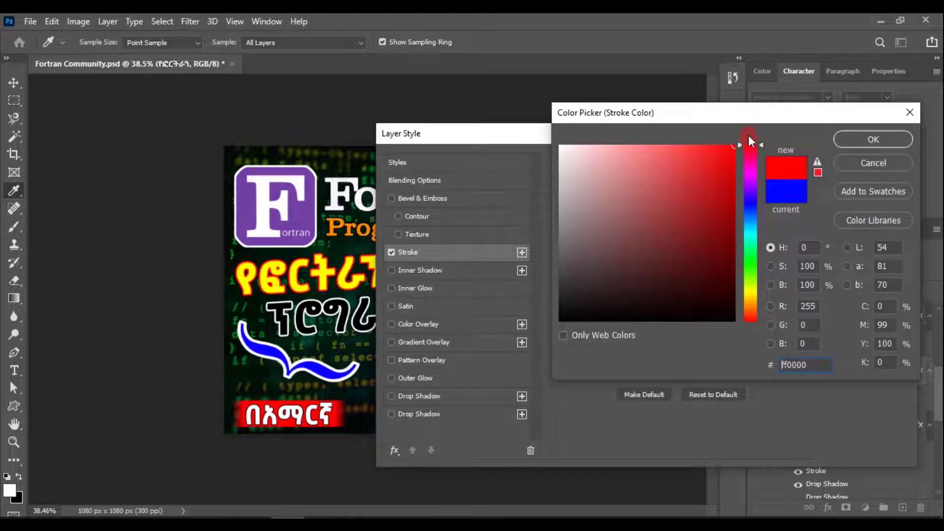
pyautogui.moveTo(568, 279); pyautogui.dragTo(512, 212)
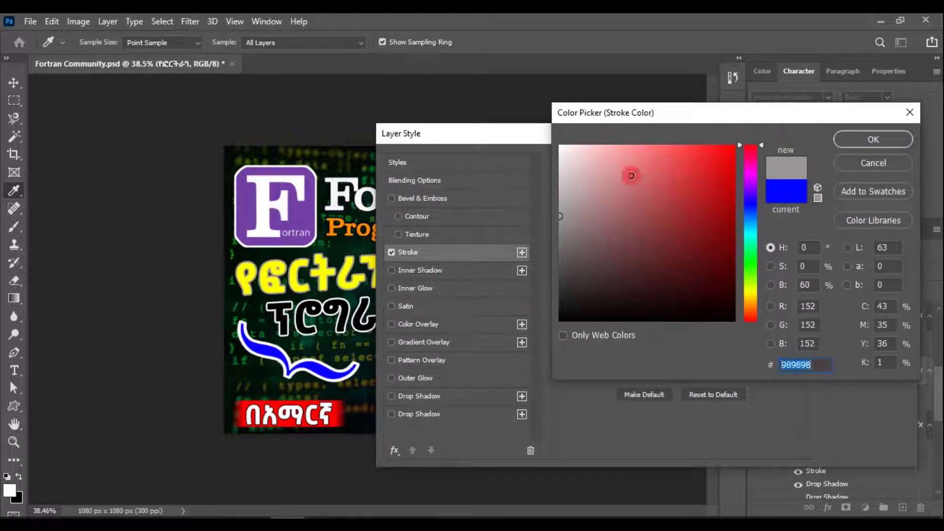
pyautogui.moveTo(631, 176)
pyautogui.mouseDown()
pyautogui.moveTo(756, 189)
pyautogui.moveTo(754, 156)
pyautogui.mouseUp()
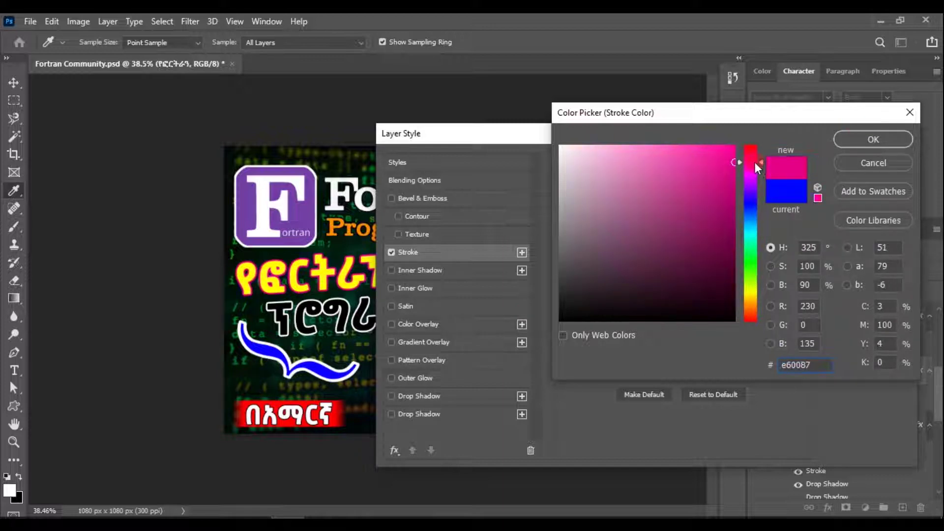
pyautogui.click(878, 137)
pyautogui.click(880, 147)
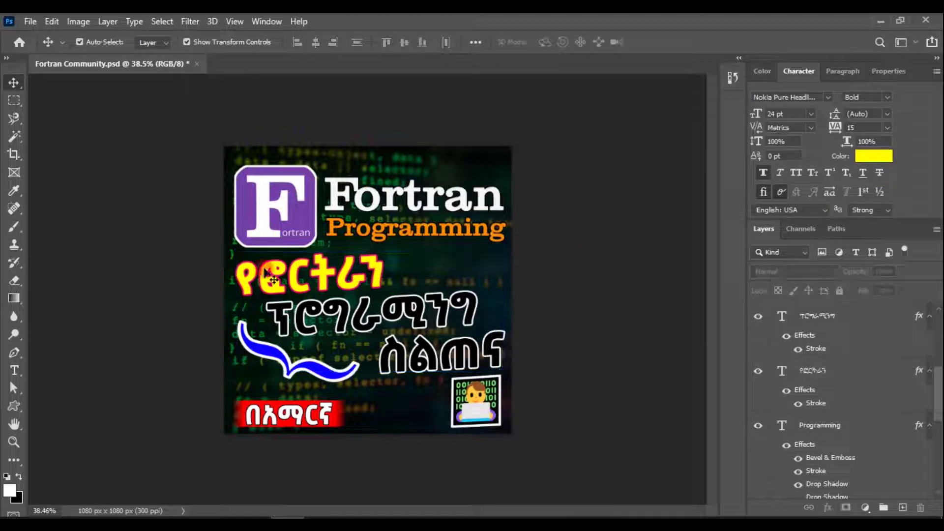
# Step: Copy the stroke effect onto the ፕሮግራሚንግ and ስልጠና title lines
pyautogui.scroll(3, 513, 267)
pyautogui.scroll(-3, 483, 268)
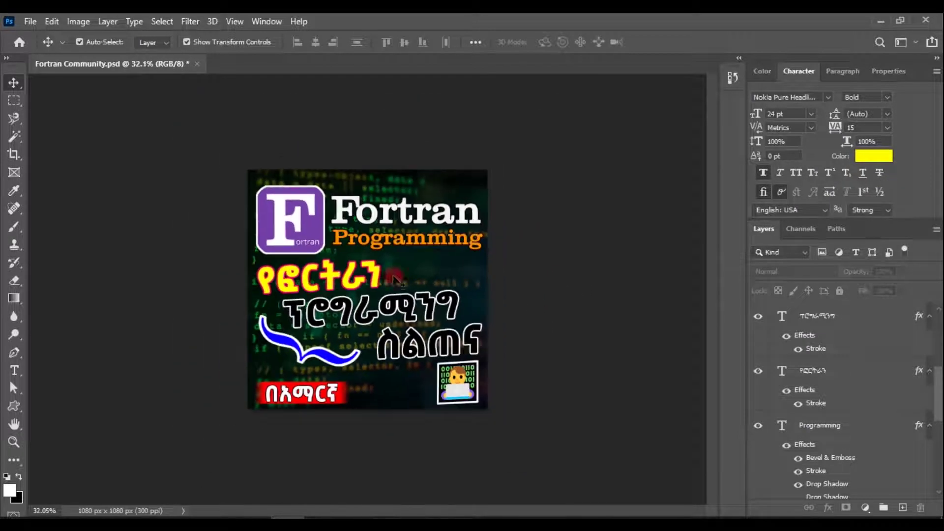
pyautogui.click(814, 370)
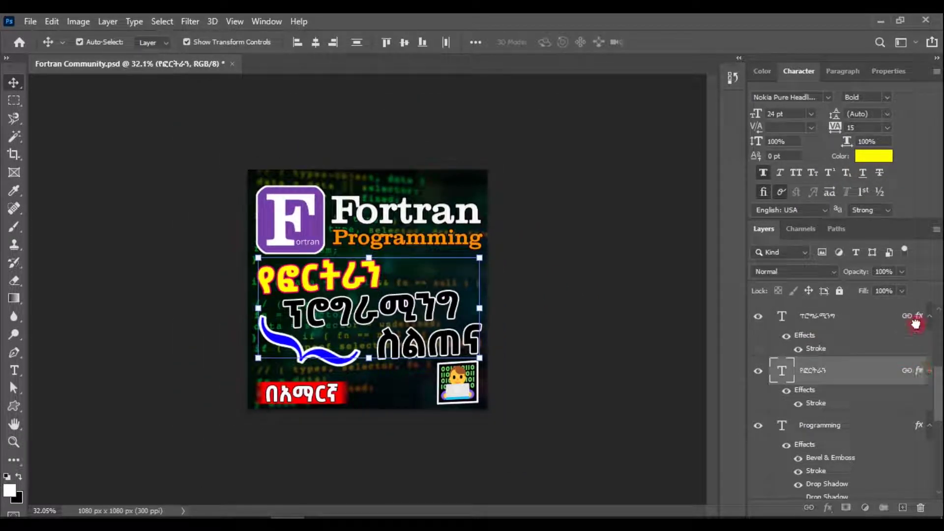
pyautogui.moveTo(916, 323); pyautogui.dragTo(915, 324)
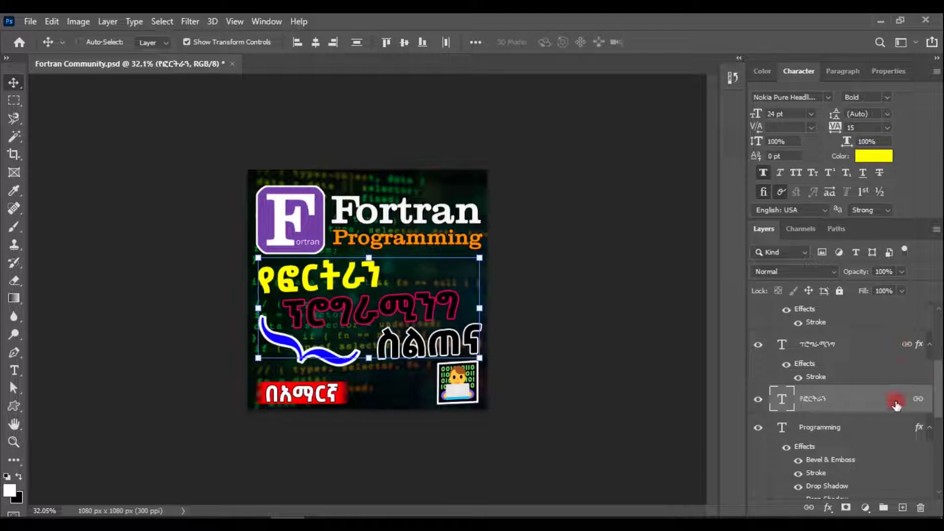
pyautogui.moveTo(895, 404)
pyautogui.mouseDown()
pyautogui.moveTo(920, 407)
pyautogui.moveTo(921, 349)
pyautogui.mouseUp()
pyautogui.click(387, 310)
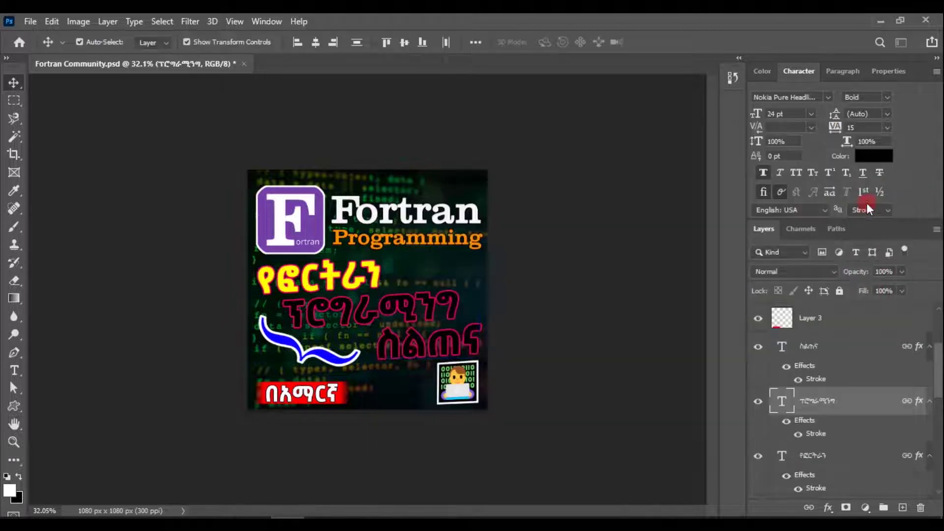
# Step: Set the ፕሮግራሚንግ line's text colour to pure white
pyautogui.click(874, 155)
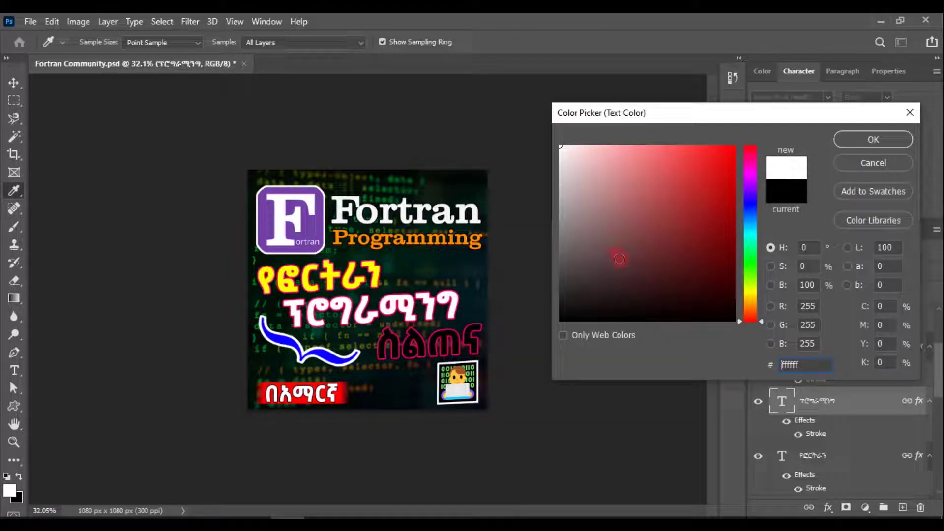
pyautogui.click(350, 272)
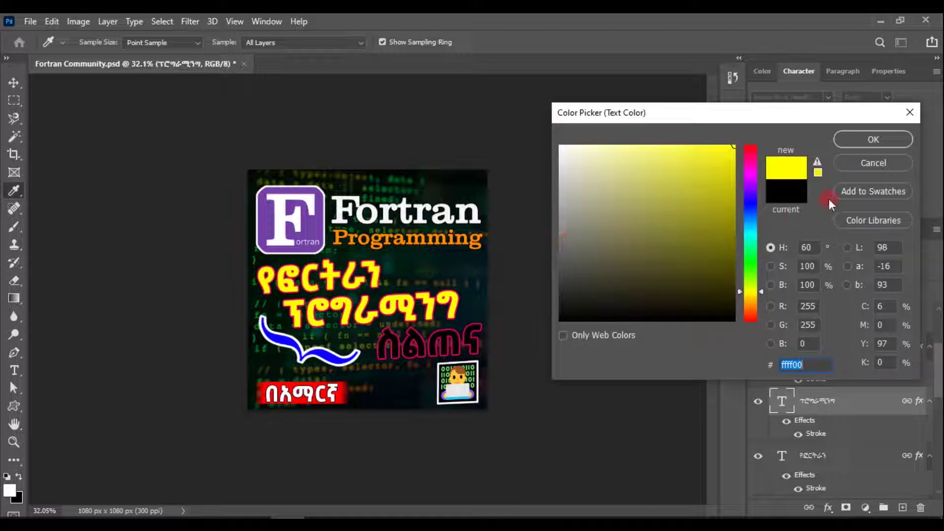
pyautogui.click(417, 148)
pyautogui.moveTo(418, 148); pyautogui.dragTo(410, 170)
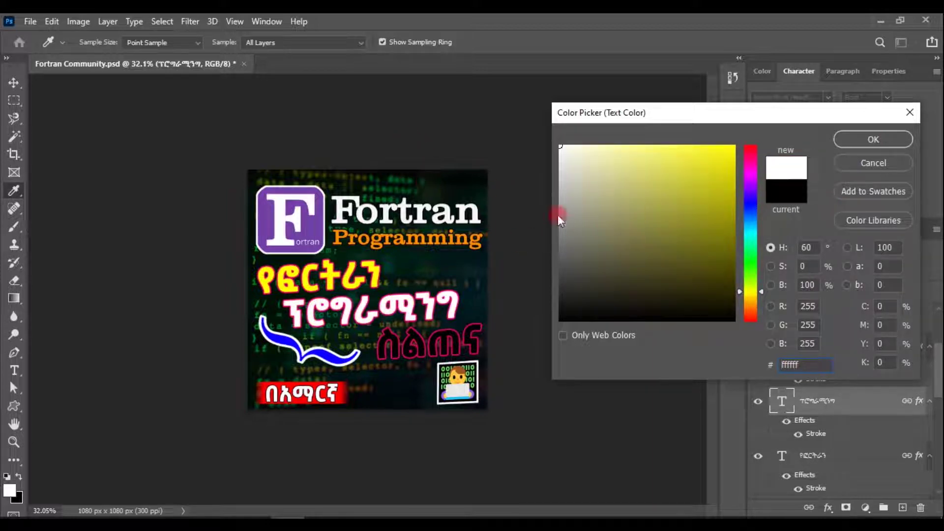
pyautogui.click(877, 141)
# Step: Make the ስልጠና line's text yellow to match the first line
pyautogui.click(846, 344)
pyautogui.click(871, 152)
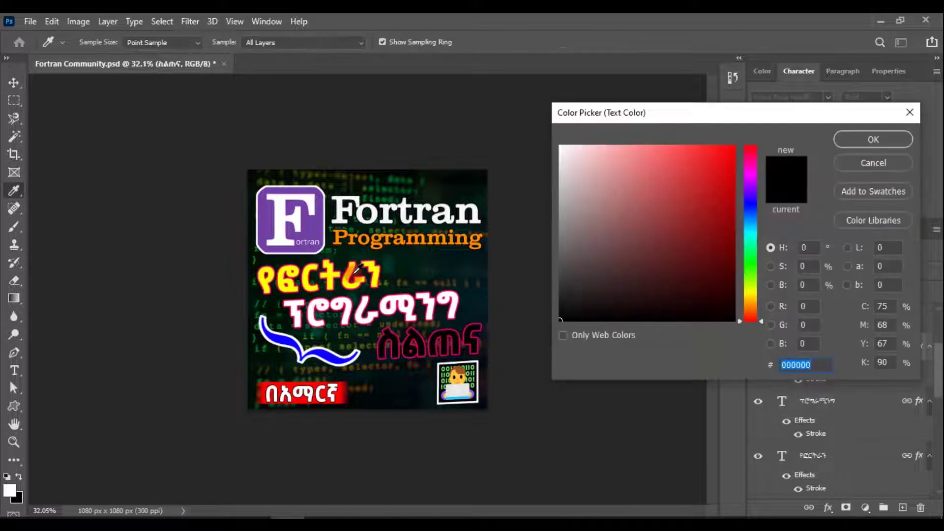
pyautogui.click(350, 273)
pyautogui.click(873, 139)
pyautogui.press('v')
pyautogui.scroll(-2, 537, 238)
pyautogui.scroll(4, 588, 229)
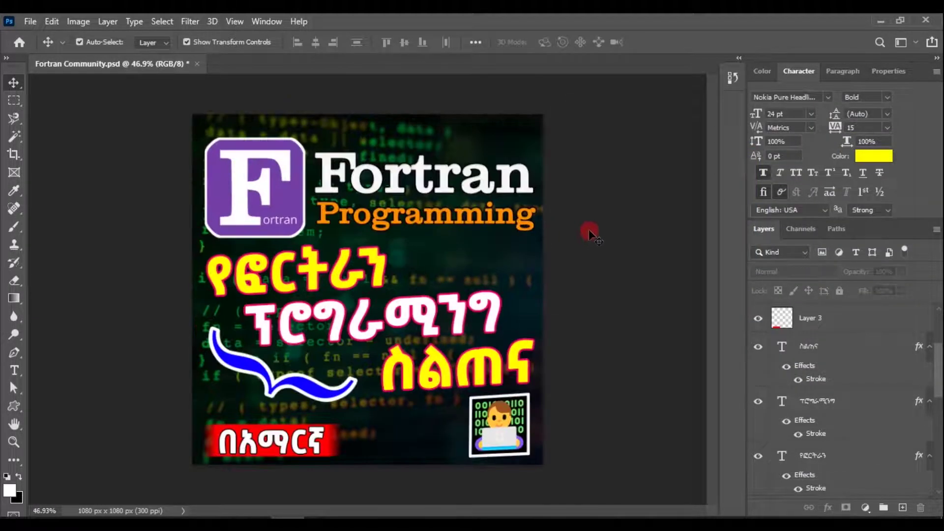
pyautogui.scroll(-3, 606, 231)
pyautogui.scroll(3, 609, 228)
pyautogui.scroll(-1, 612, 227)
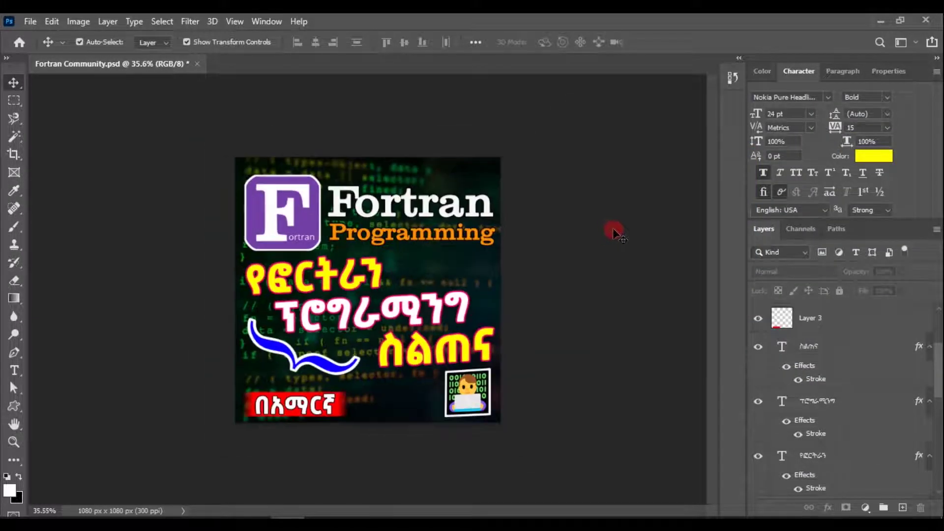
pyautogui.scroll(1, 649, 290)
pyautogui.scroll(-3, 649, 290)
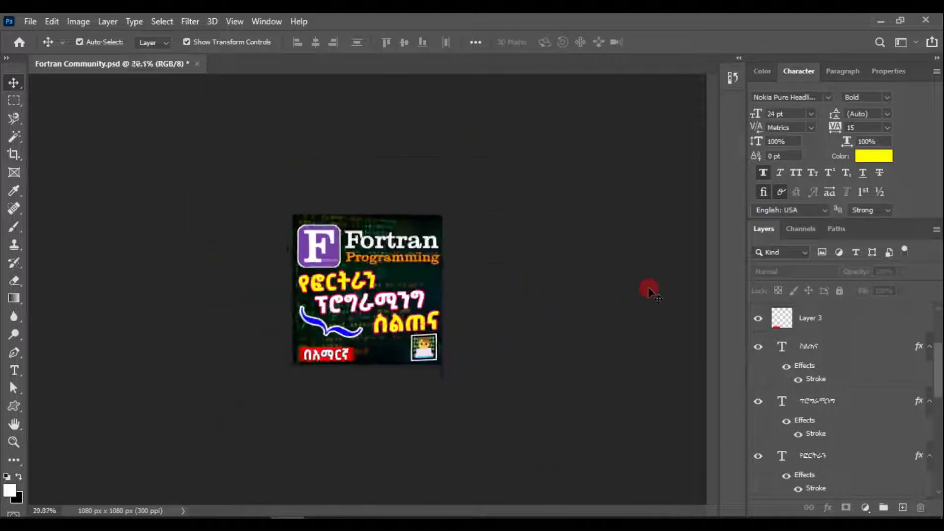
pyautogui.scroll(2, 649, 290)
# Step: Reduce the የፎርትራን title's stroke size from 6 px to 4 px
pyautogui.click(430, 309)
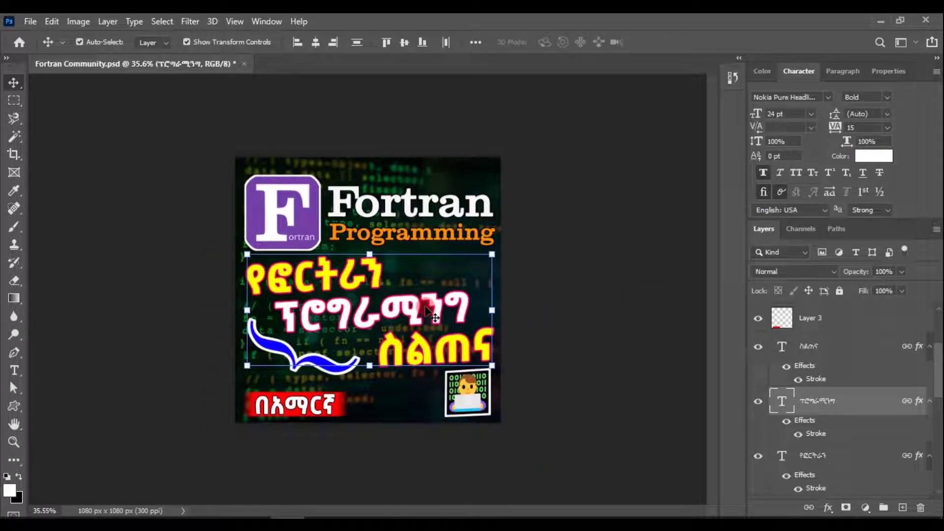
pyautogui.click(346, 265)
pyautogui.doubleClick(850, 462)
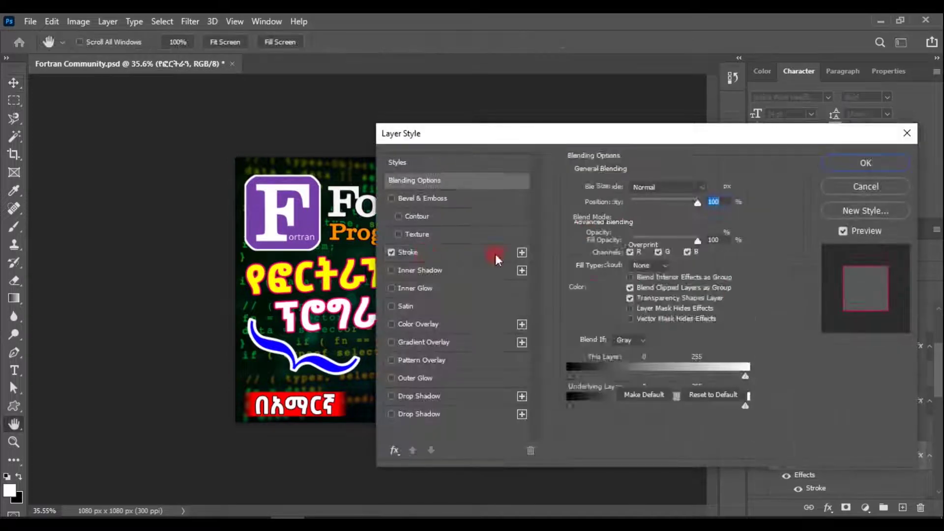
pyautogui.click(511, 253)
pyautogui.moveTo(624, 190); pyautogui.dragTo(621, 190)
pyautogui.click(706, 187)
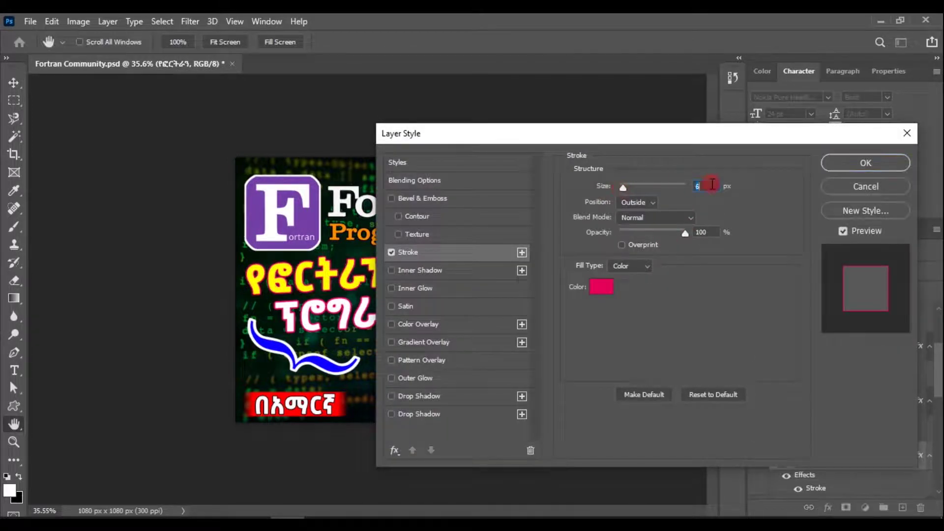
pyautogui.click(866, 167)
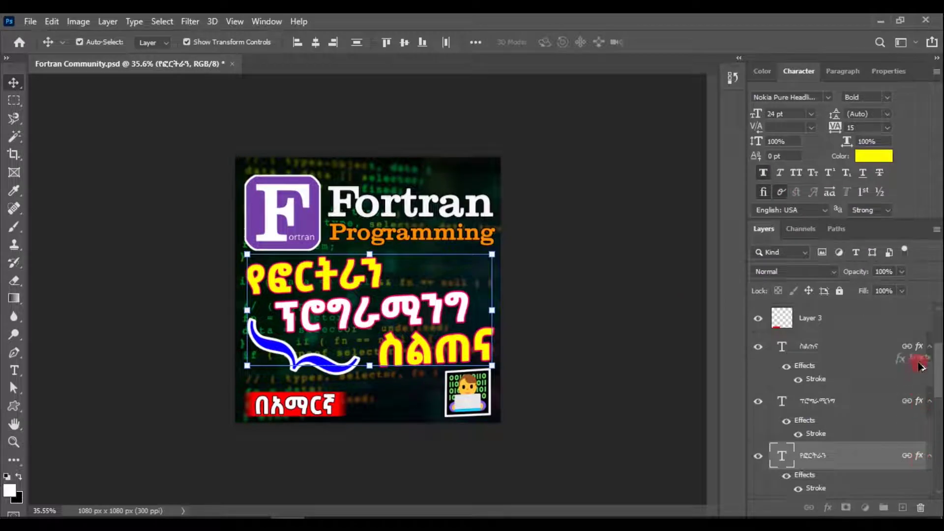
pyautogui.click(626, 248)
pyautogui.scroll(-1, 544, 295)
pyautogui.scroll(3, 579, 297)
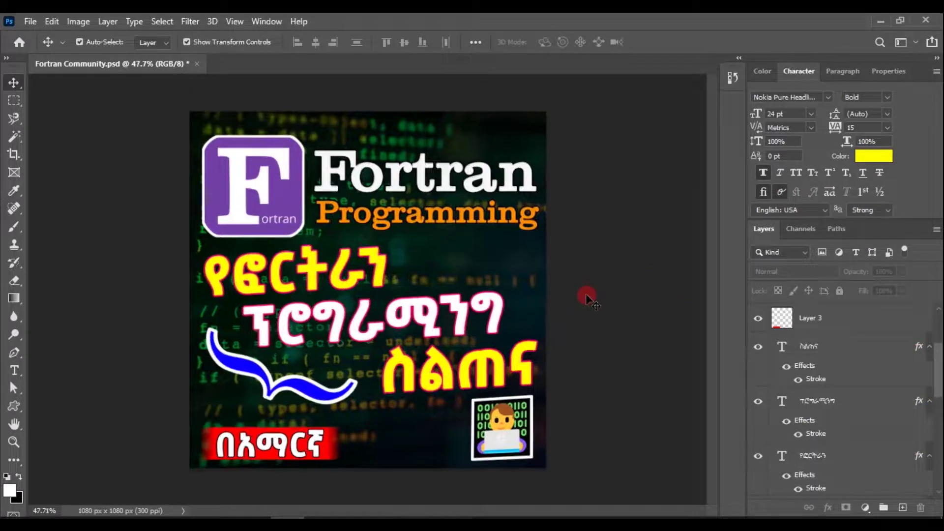
pyautogui.scroll(-1, 583, 283)
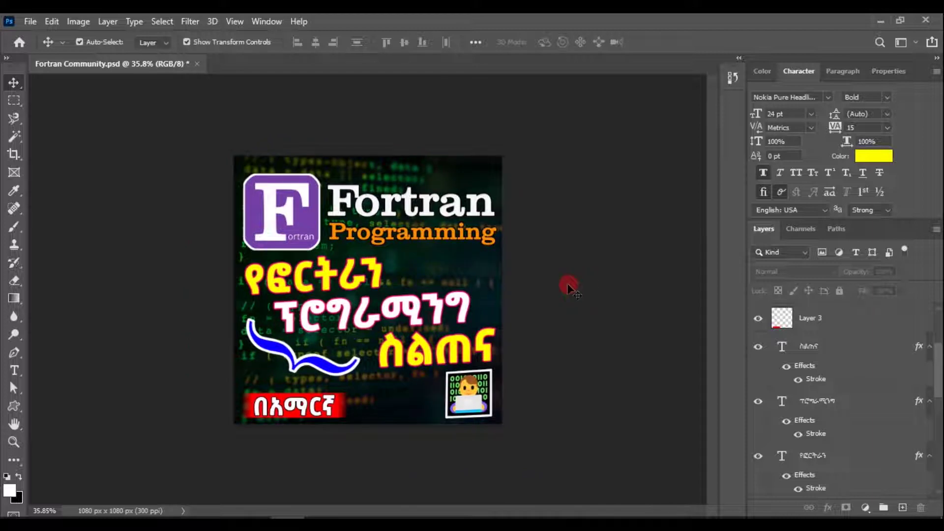
# Step: Tilt the Fortran and Programming heading layers slightly upward on the right
pyautogui.click(421, 200)
pyautogui.keyDown('shift'); pyautogui.click(511, 231); pyautogui.keyUp('shift')
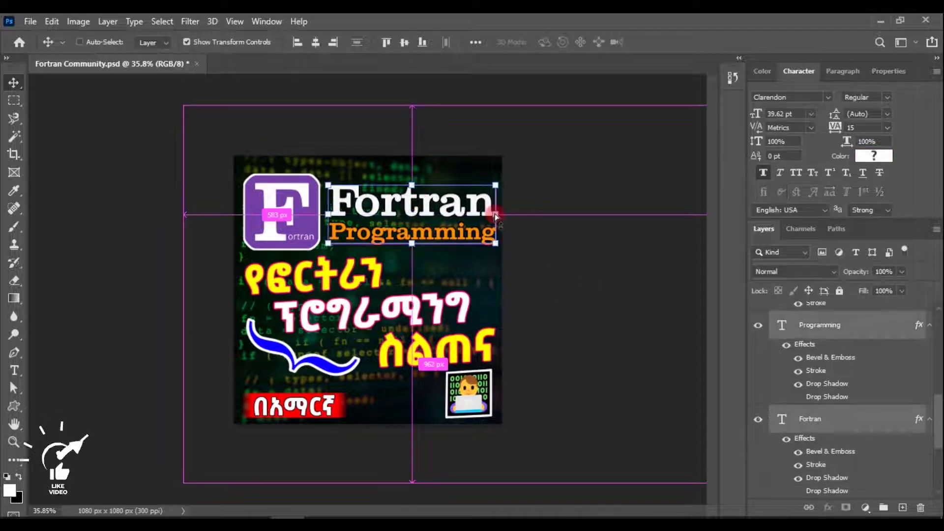
pyautogui.moveTo(496, 214); pyautogui.dragTo(494, 210)
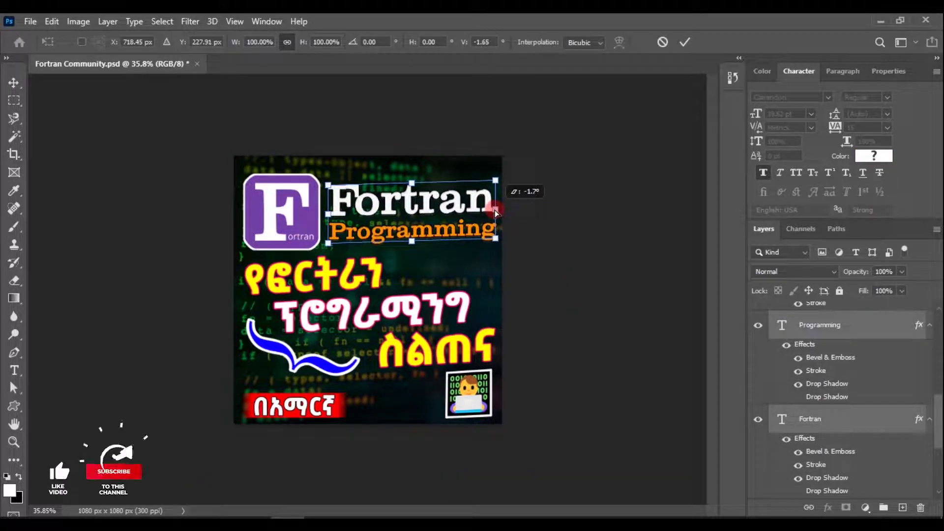
pyautogui.click(683, 45)
# Step: Paste Layer 2, skew it to match the heading tilt and nudge it into place
pyautogui.hotkey('ctrl', 'v')
pyautogui.hotkey('ctrl', 't')
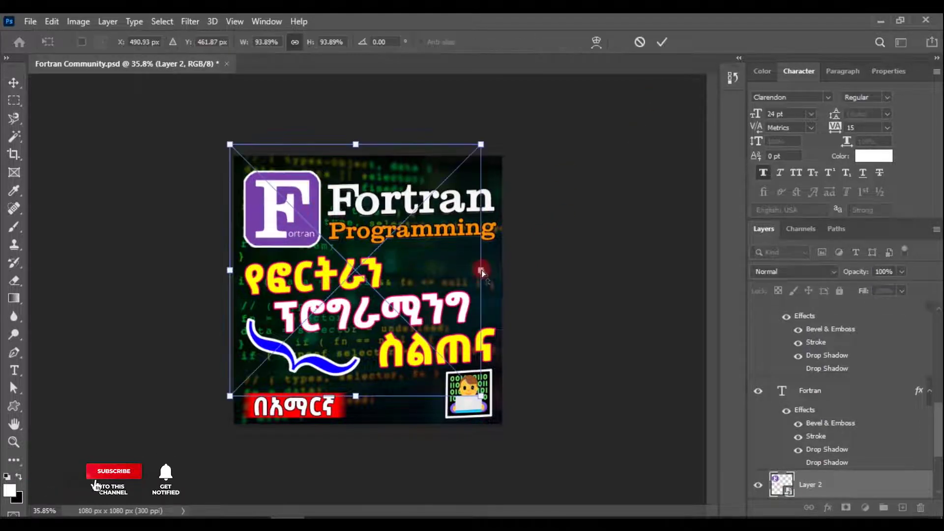
pyautogui.moveTo(481, 270); pyautogui.dragTo(479, 262)
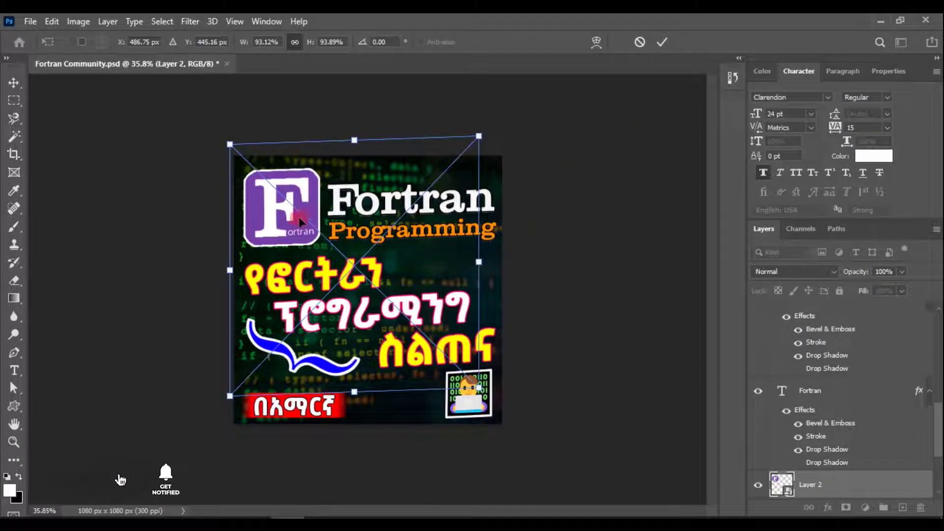
pyautogui.moveTo(300, 221); pyautogui.dragTo(396, 224)
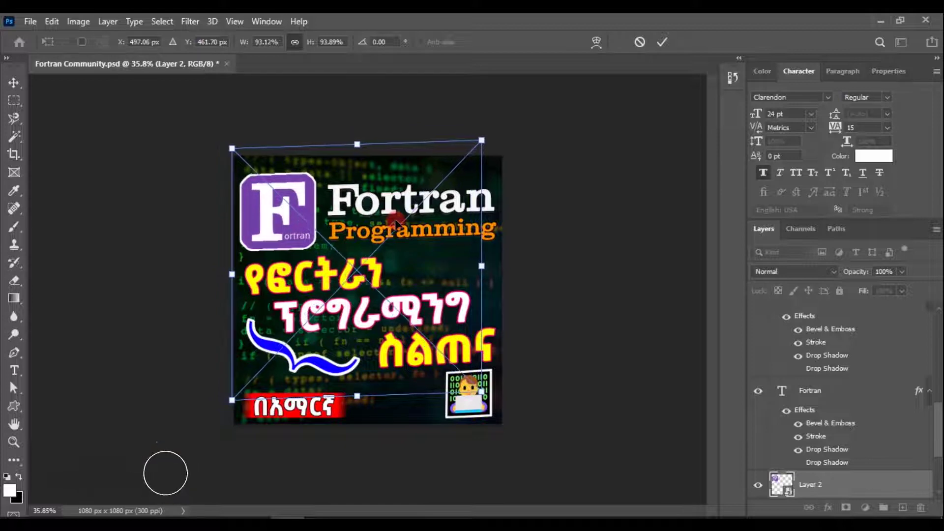
pyautogui.press('Return')
pyautogui.hotkey('ctrl', '0')
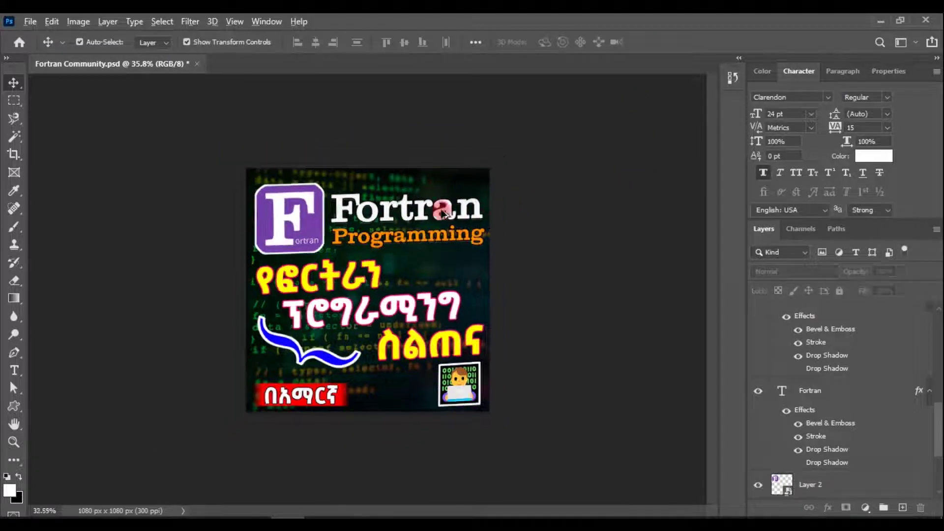
pyautogui.scroll(1, 601, 261)
# Step: Select Layer 6 at the top of the layer stack
pyautogui.scroll(5, 861, 317)
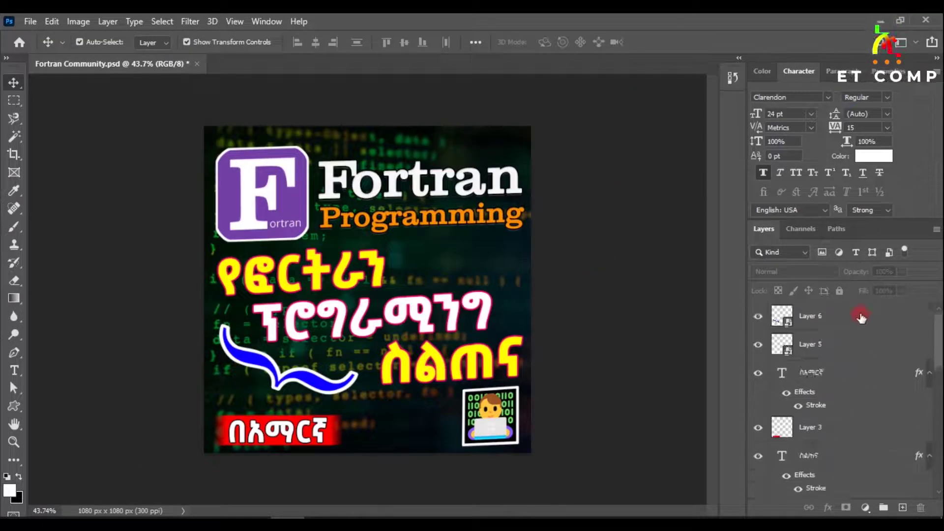
pyautogui.click(860, 317)
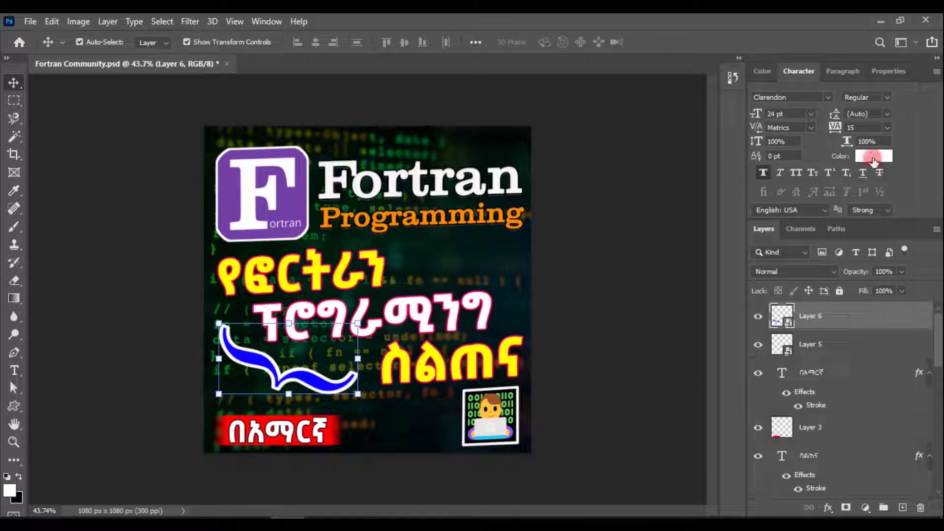
pyautogui.click(827, 350)
pyautogui.click(594, 251)
pyautogui.scroll(-5, 590, 276)
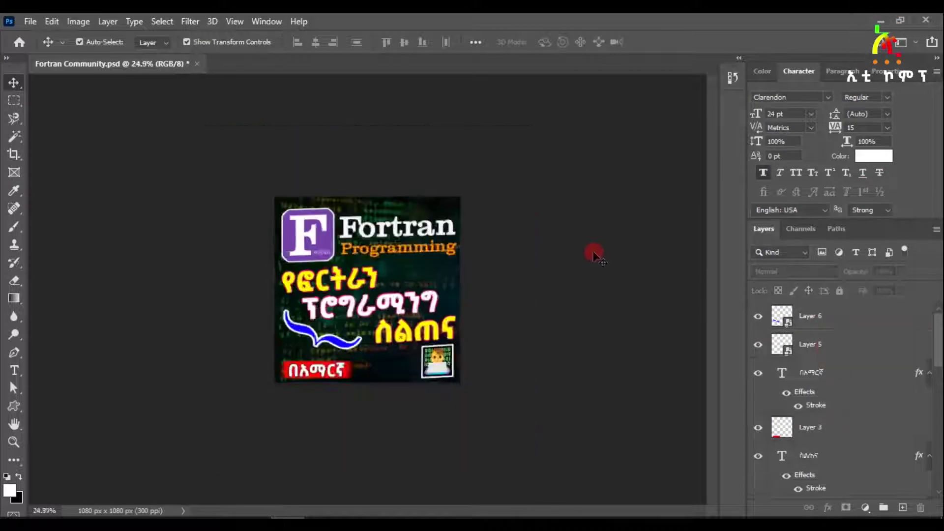
pyautogui.scroll(3, 579, 295)
pyautogui.scroll(2, 579, 295)
pyautogui.scroll(-3, 579, 295)
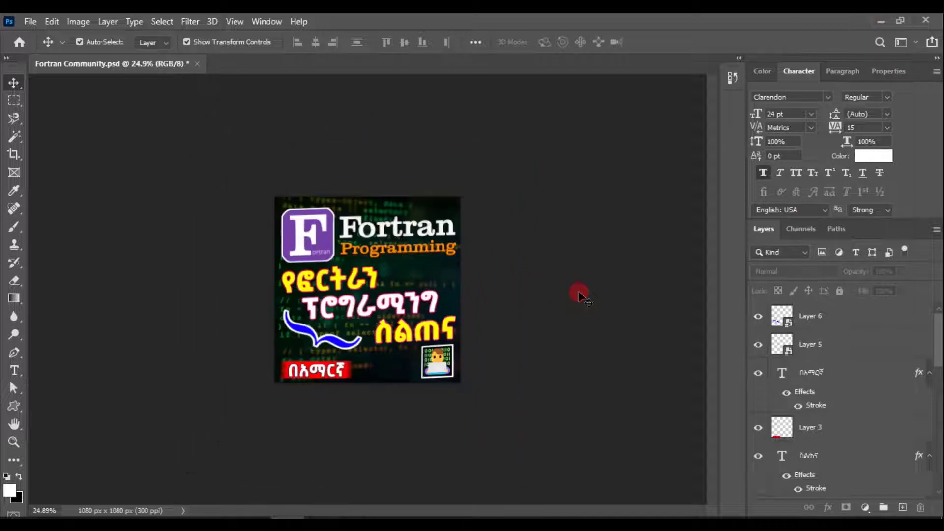
pyautogui.scroll(3, 579, 295)
pyautogui.scroll(-1, 579, 293)
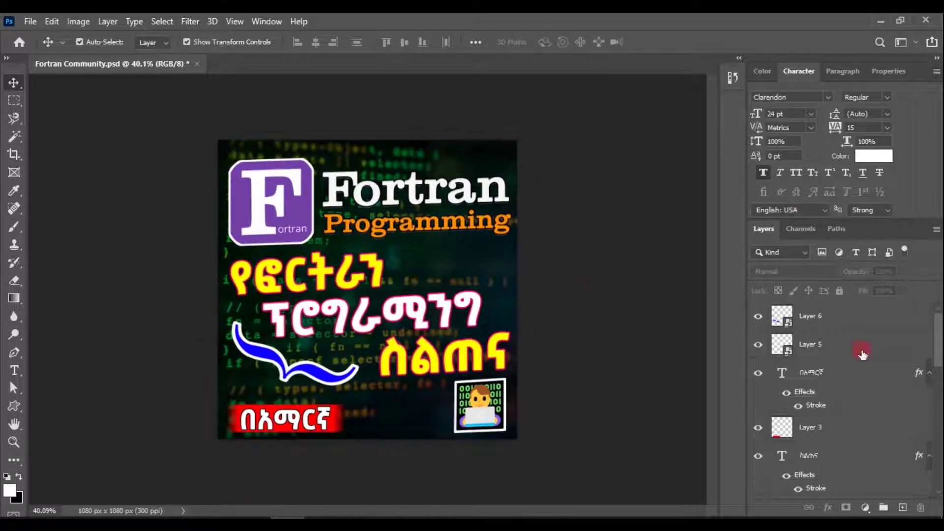
pyautogui.click(845, 321)
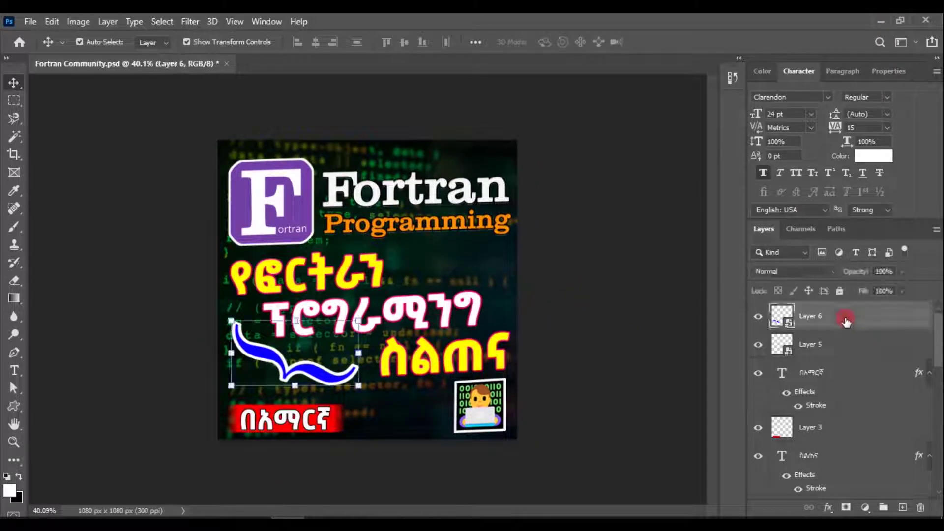
# Step: Stamp all visible layers into Layer 8, convert it to a smart object, open Camera Raw
pyautogui.click(903, 508)
pyautogui.hotkey('ctrl', 'shift', 'alt', 'e')
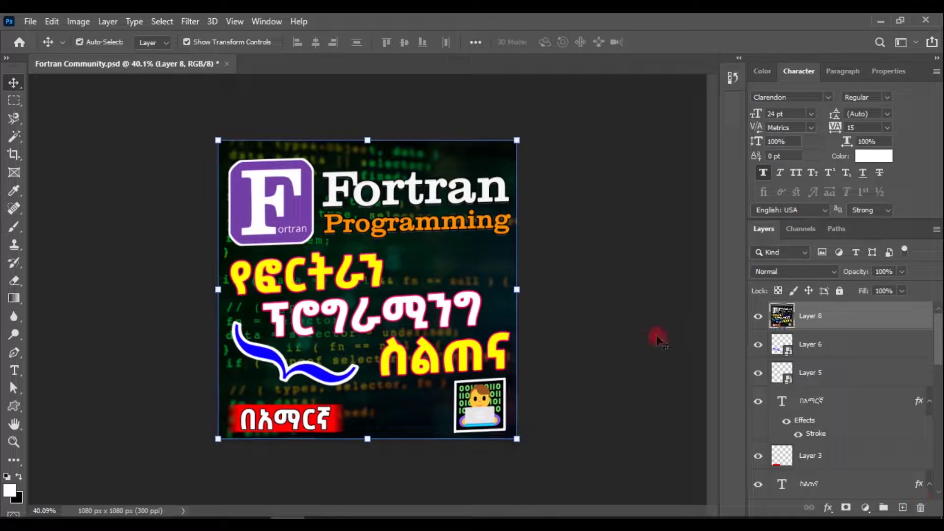
pyautogui.rightClick(832, 314)
pyautogui.click(701, 205)
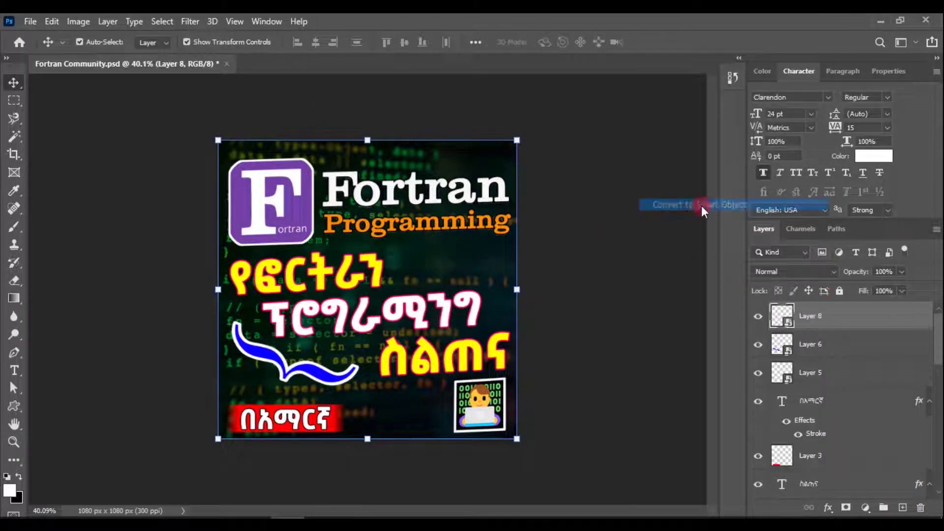
pyautogui.click(189, 21)
pyautogui.click(525, 187)
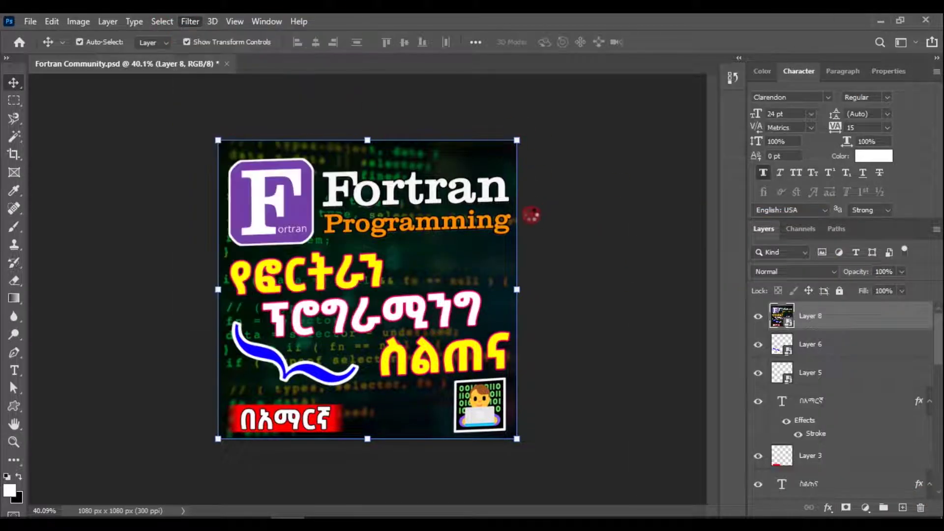
pyautogui.hotkey('ctrl', 'shift', 'a')
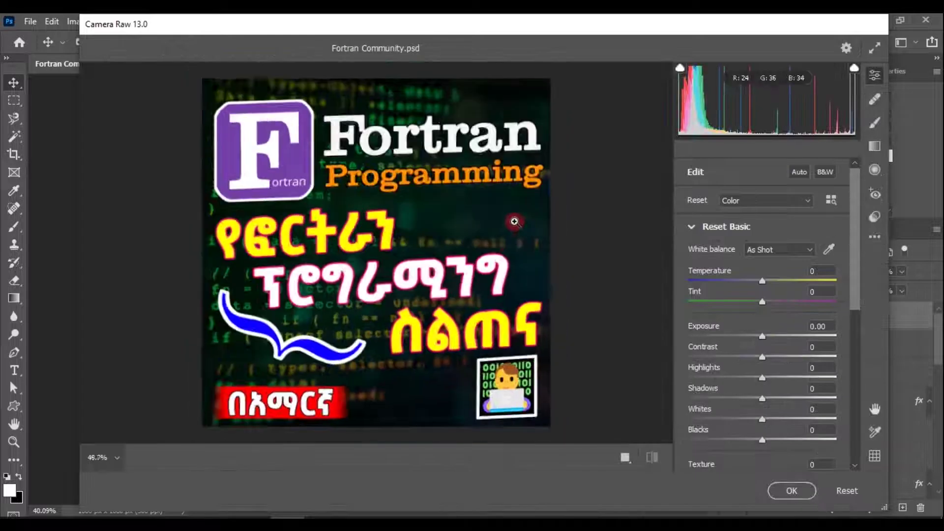
# Step: In Camera Raw, raise Contrast to +20, lift Shadows and increase Clarity
pyautogui.scroll(-2, 716, 286)
pyautogui.moveTo(763, 260); pyautogui.dragTo(777, 263)
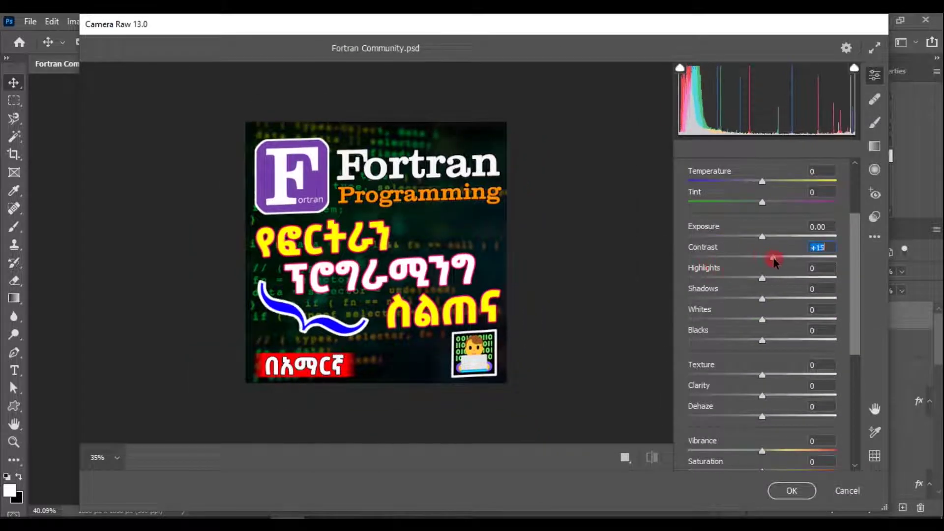
pyautogui.moveTo(763, 301); pyautogui.dragTo(771, 304)
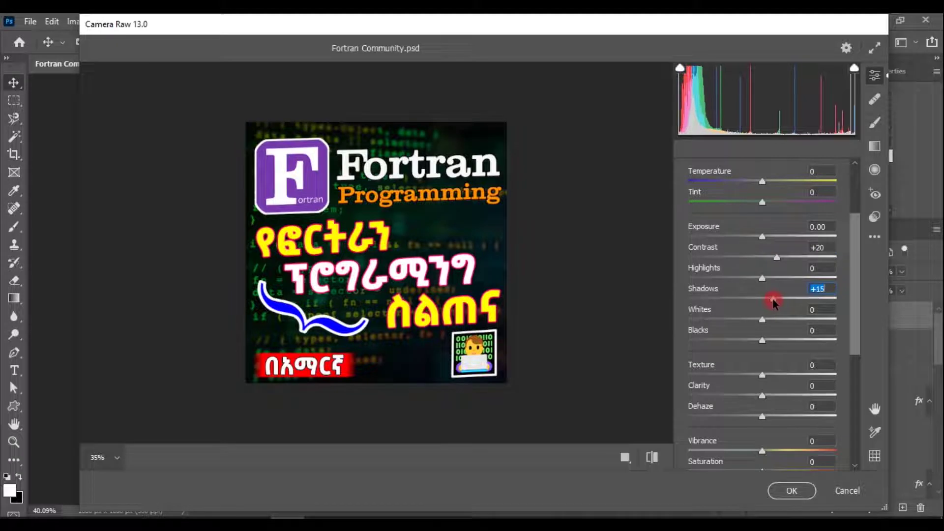
pyautogui.scroll(-5, 727, 300)
pyautogui.scroll(2, 738, 281)
pyautogui.moveTo(762, 264); pyautogui.dragTo(771, 265)
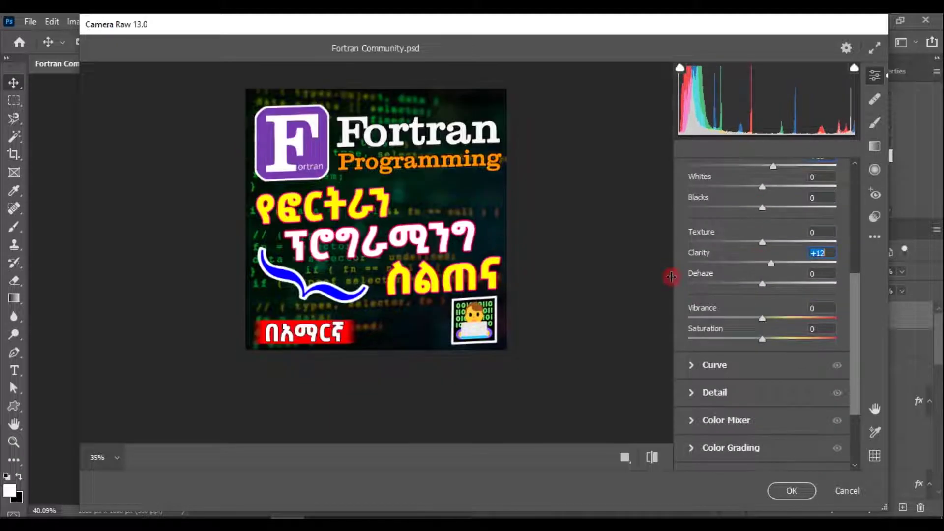
pyautogui.scroll(-3, 679, 275)
# Step: Set Sharpening to 29 and Vibrance to +14, then apply the filter
pyautogui.click(693, 294)
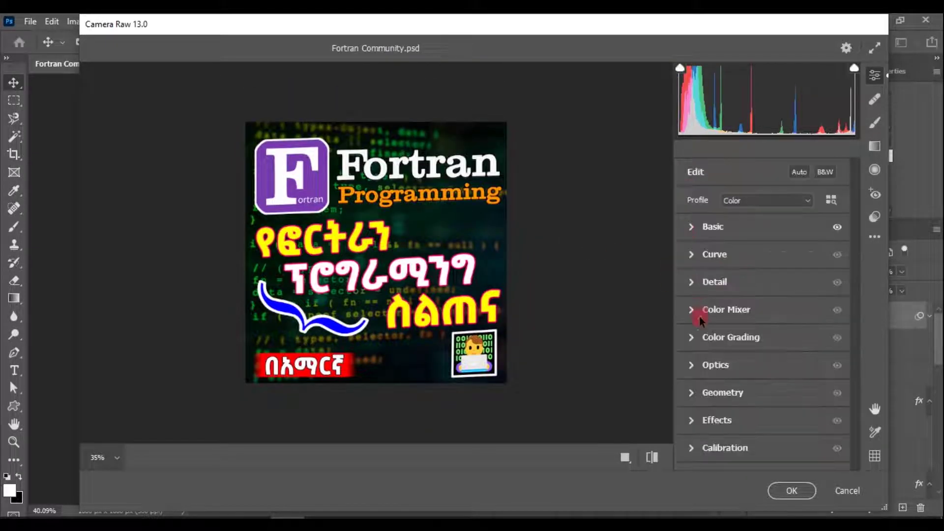
pyautogui.click(694, 276)
pyautogui.click(691, 250)
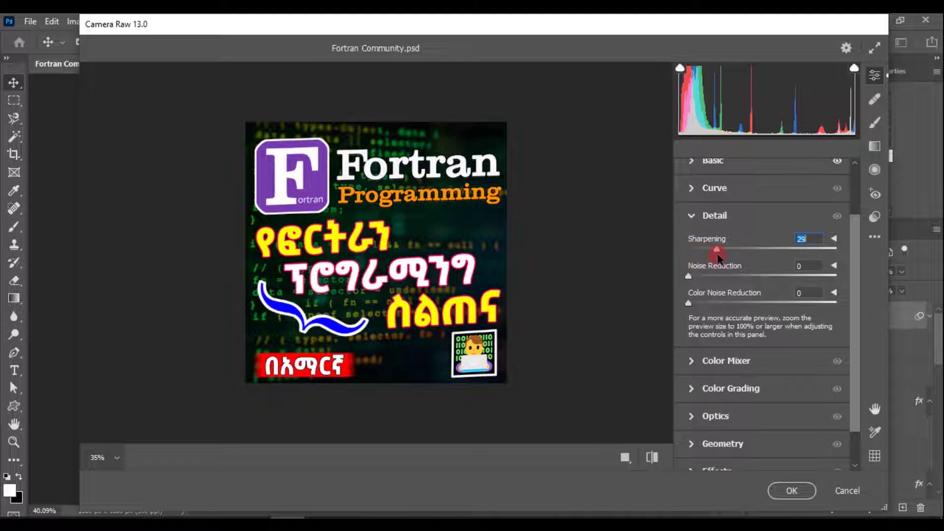
pyautogui.scroll(2, 682, 210)
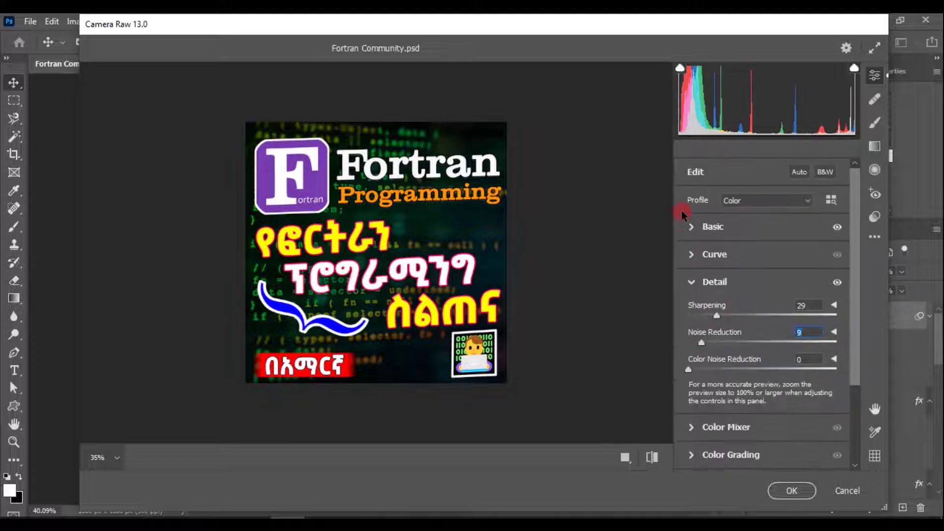
pyautogui.click(692, 226)
pyautogui.scroll(-3, 738, 285)
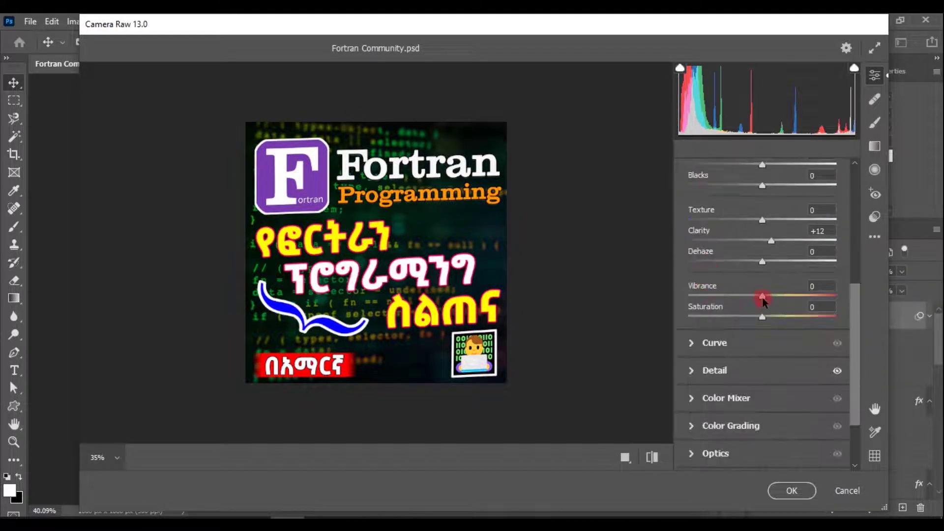
pyautogui.moveTo(762, 297)
pyautogui.mouseDown()
pyautogui.moveTo(775, 298)
pyautogui.moveTo(773, 319)
pyautogui.mouseUp()
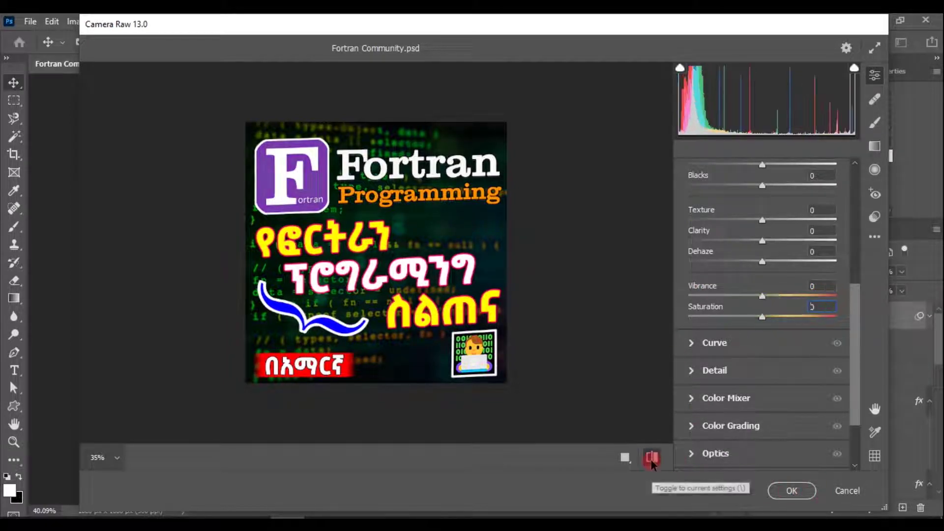
pyautogui.click(792, 486)
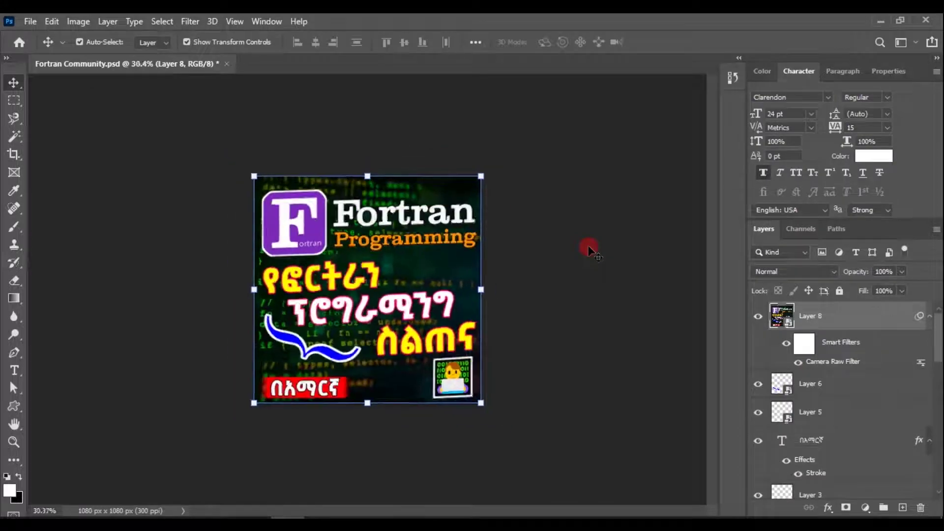